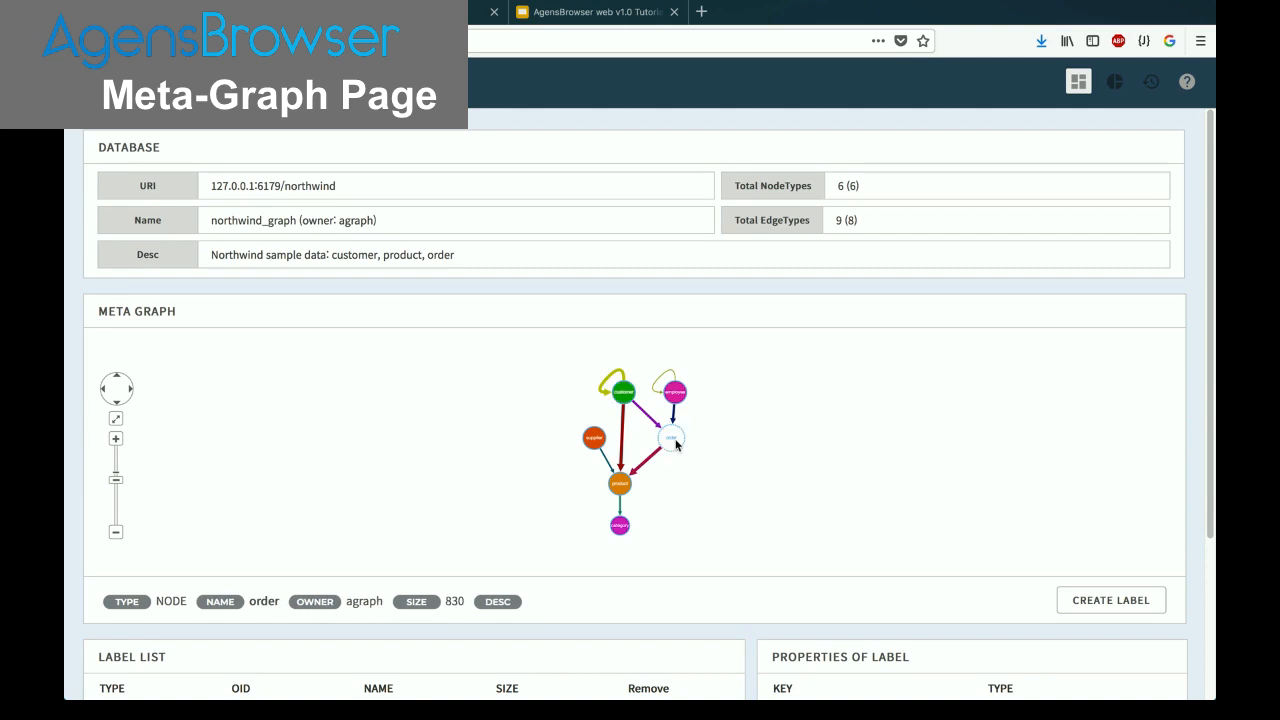
Step: Inspect the label details of the product, employee, supplier, order and category nodes in the meta graph
left_click(621, 485)
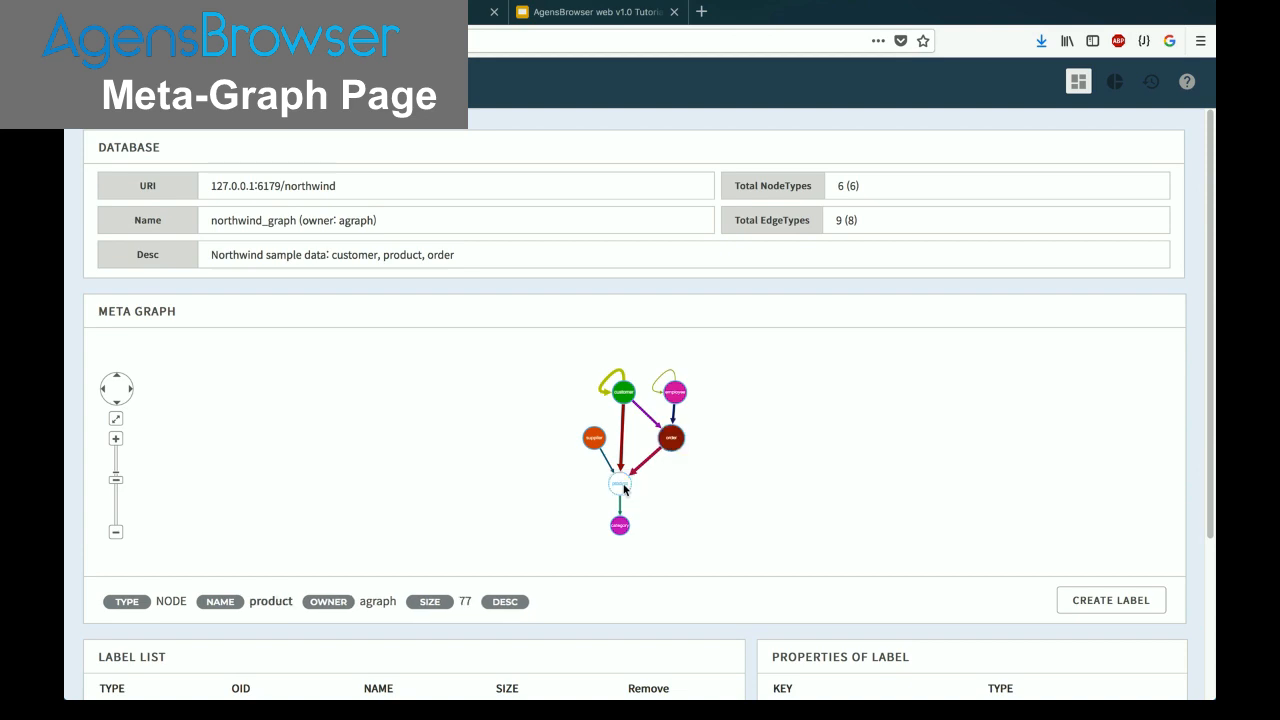
left_click(675, 393)
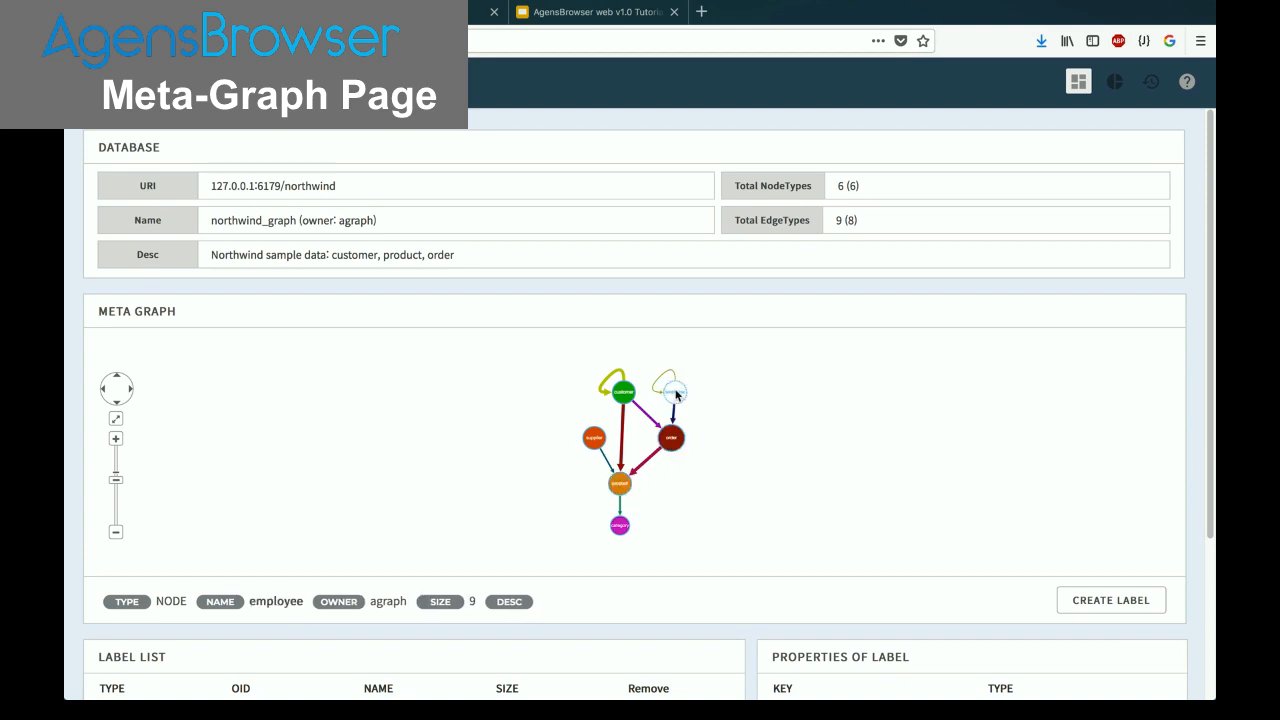
left_click(623, 488)
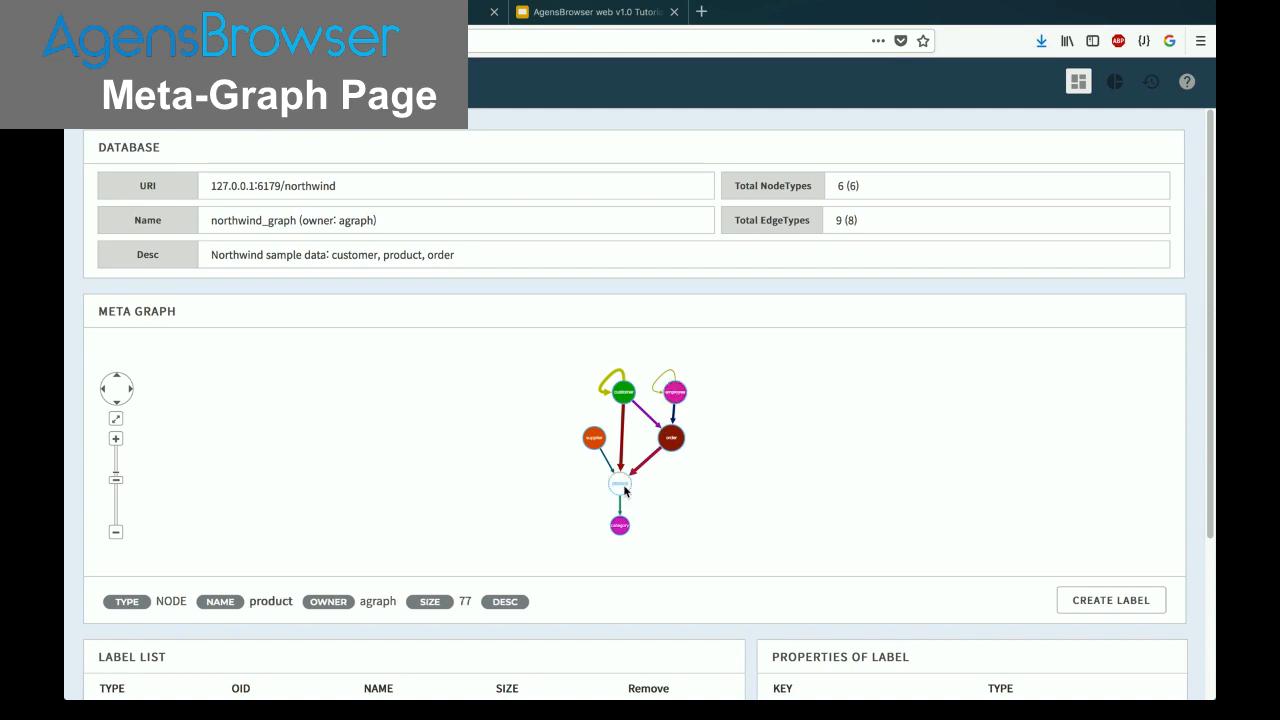
left_click(594, 438)
left_click(671, 439)
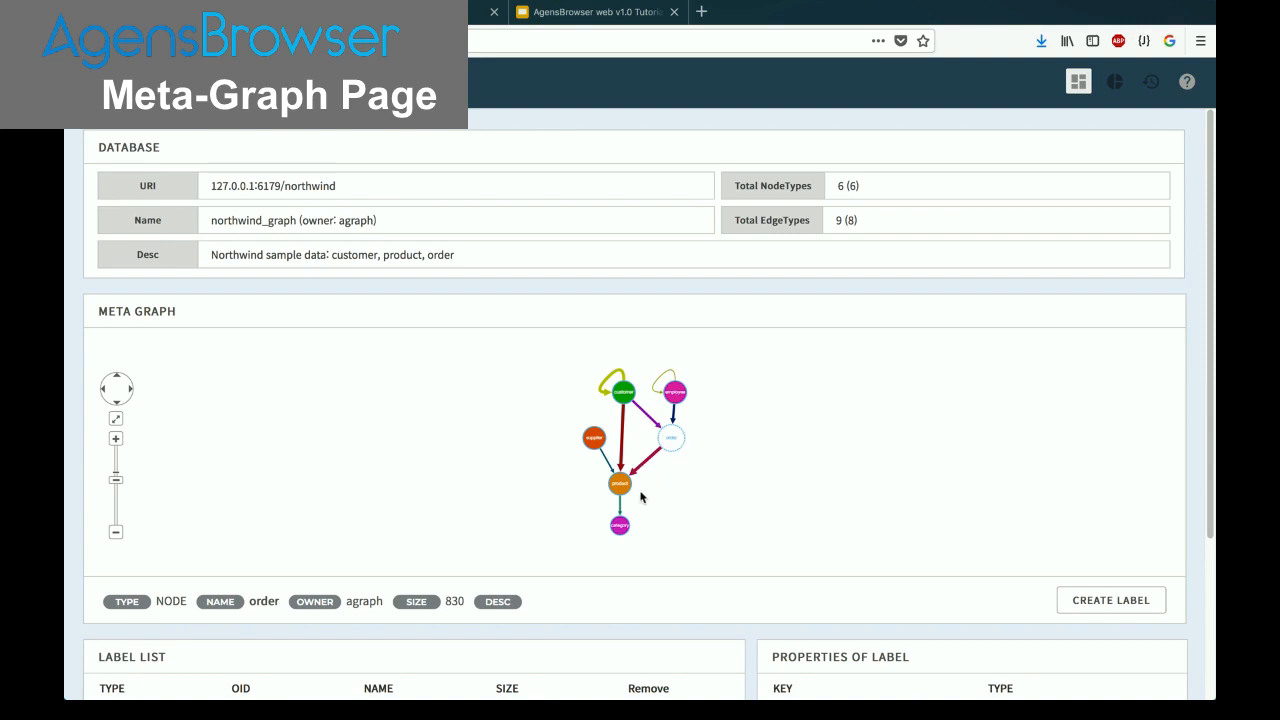
left_click(620, 526)
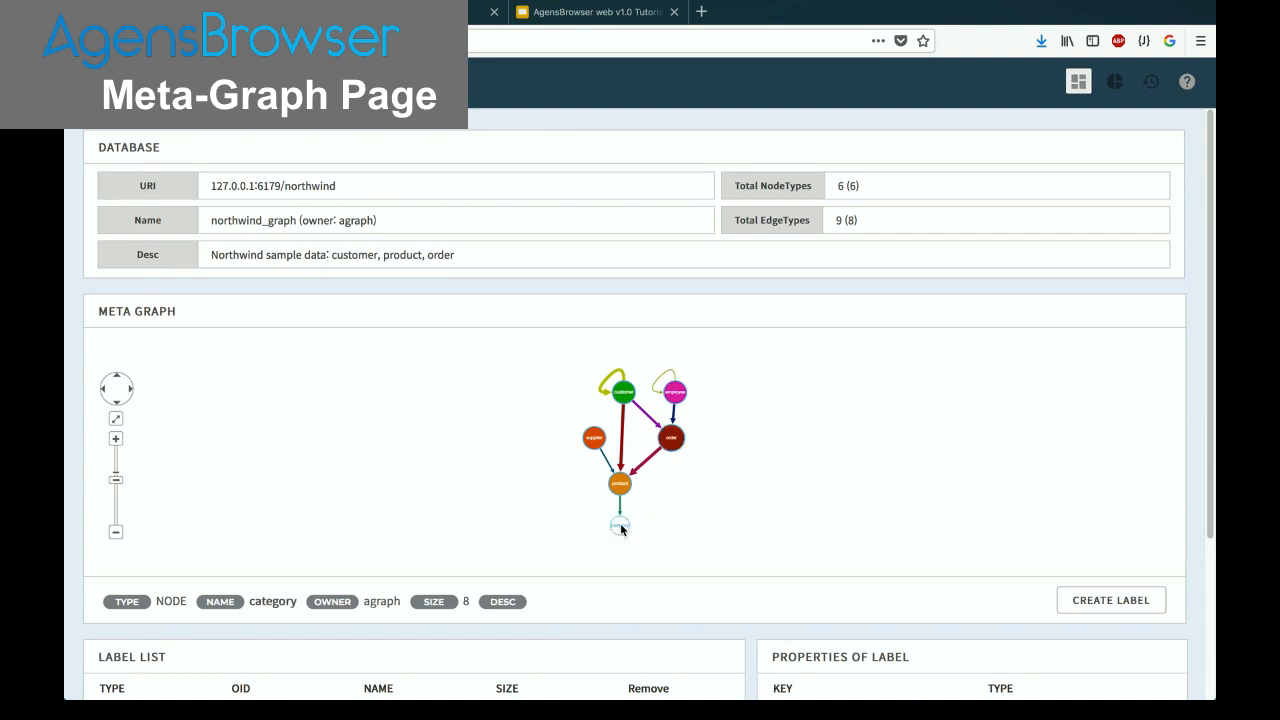
left_click(670, 445)
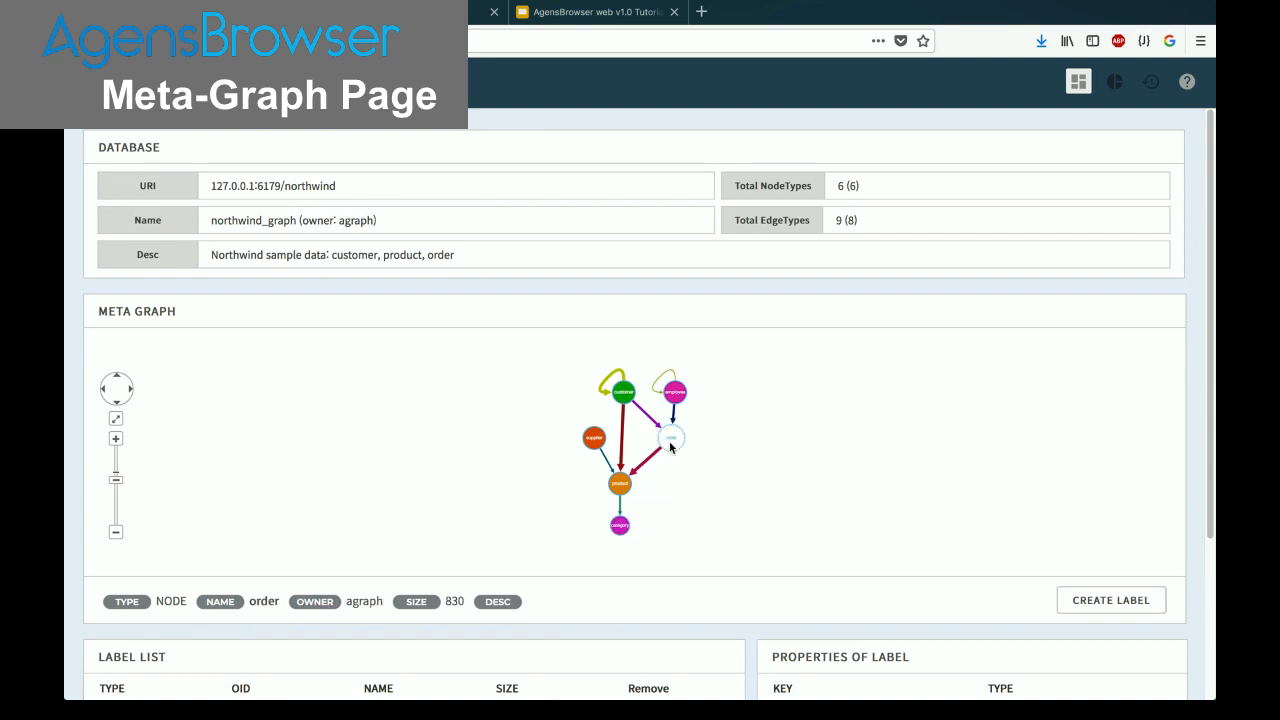
left_click(620, 484)
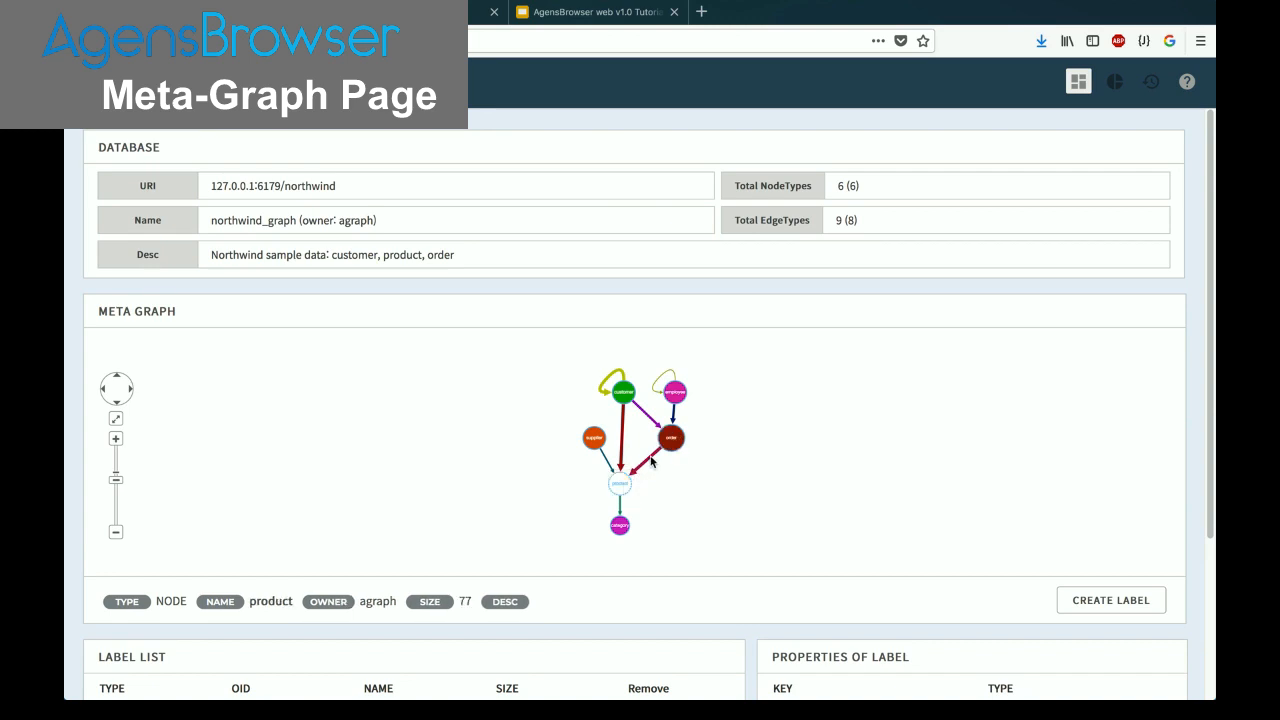
Step: Select the orders edge between the order and product nodes and review its label entry and properties
left_click(650, 460)
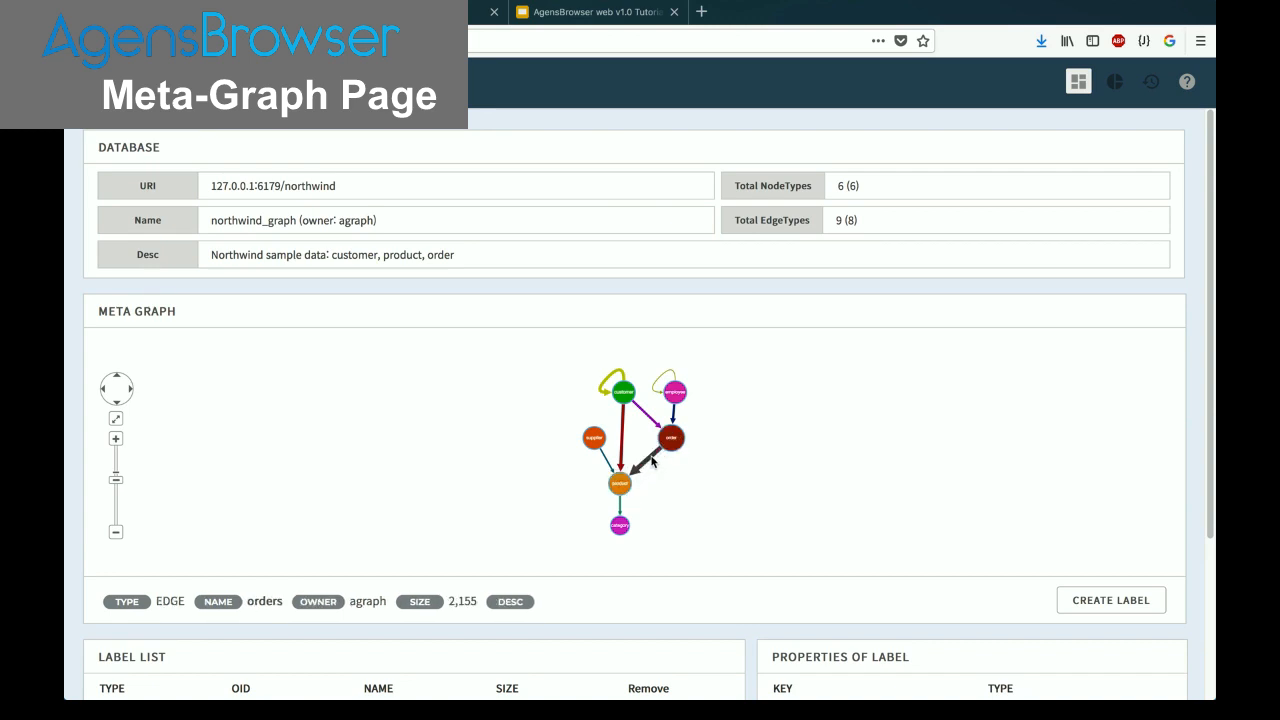
scroll(769, 494, "down", 3)
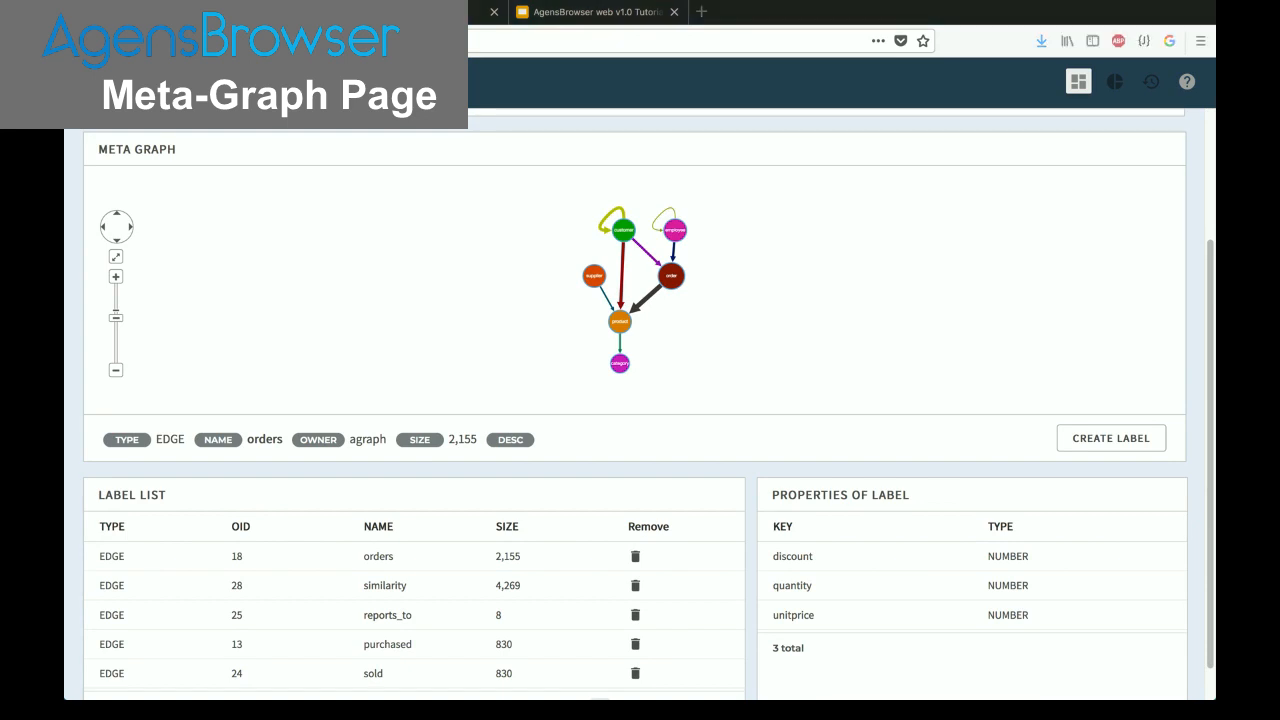
Step: Look at the new label form and the delete confirmation for the orders label, cancelling both
left_click(1120, 440)
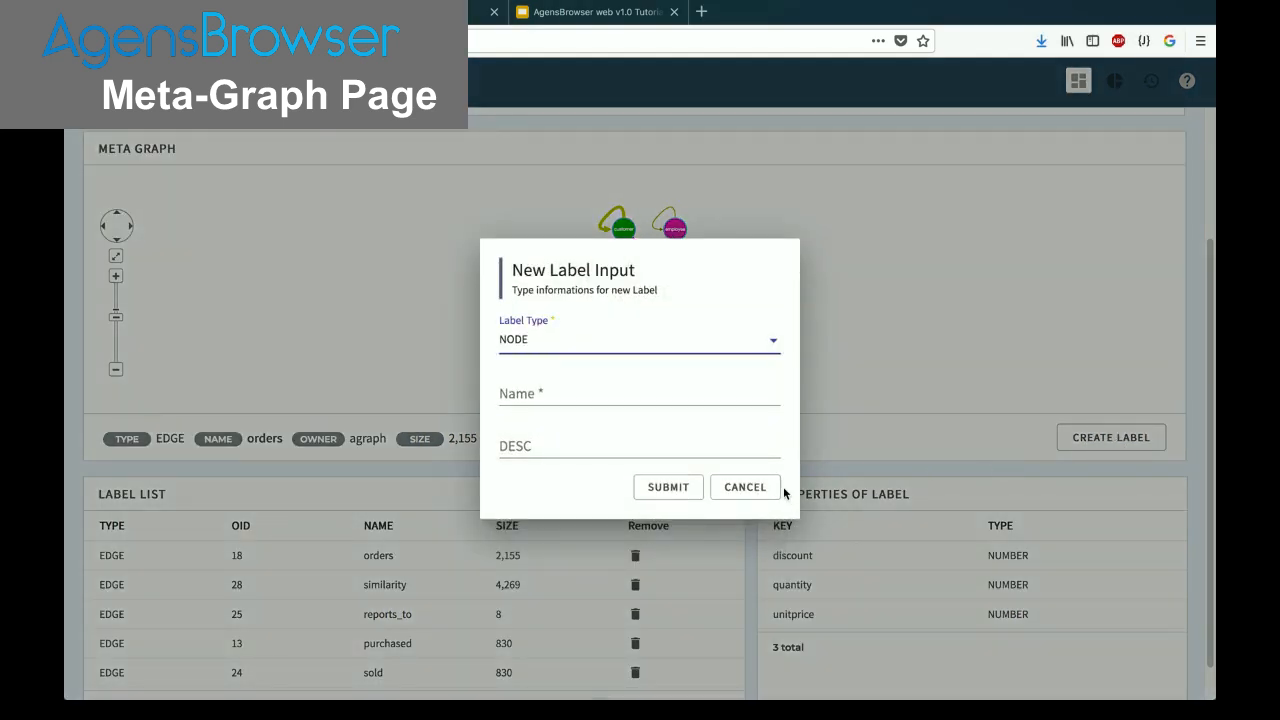
left_click(758, 492)
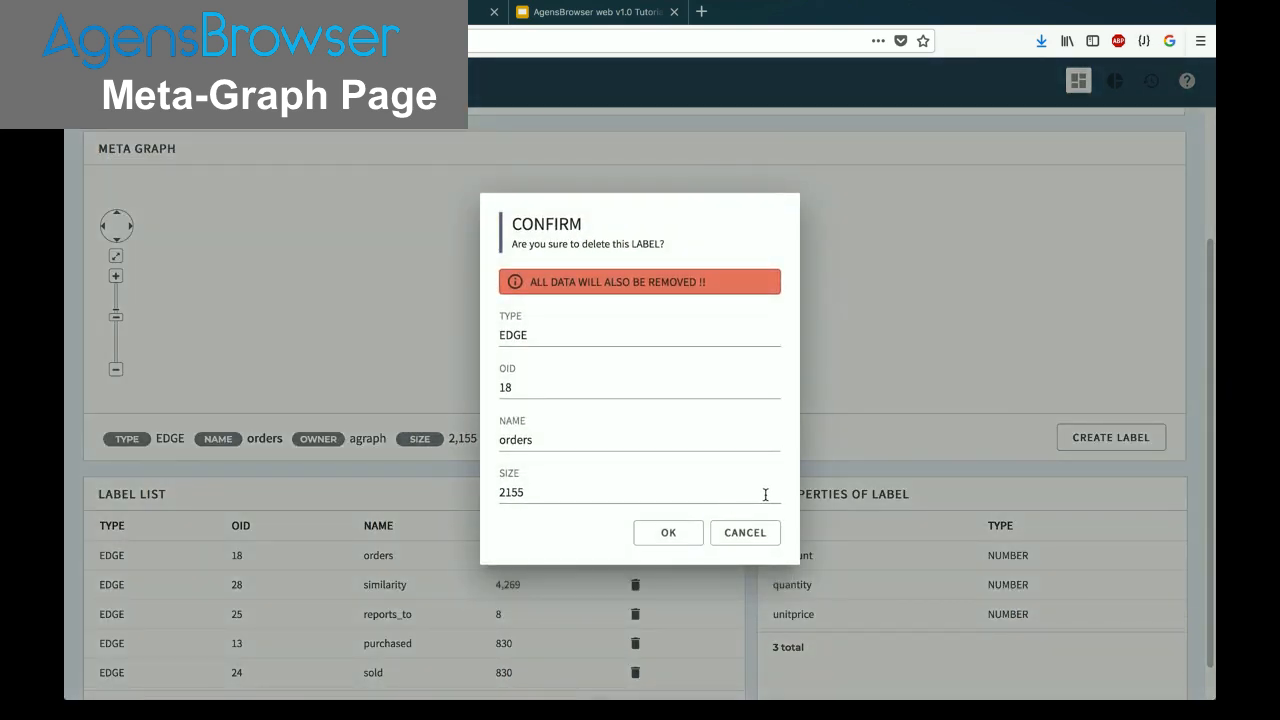
left_click(754, 534)
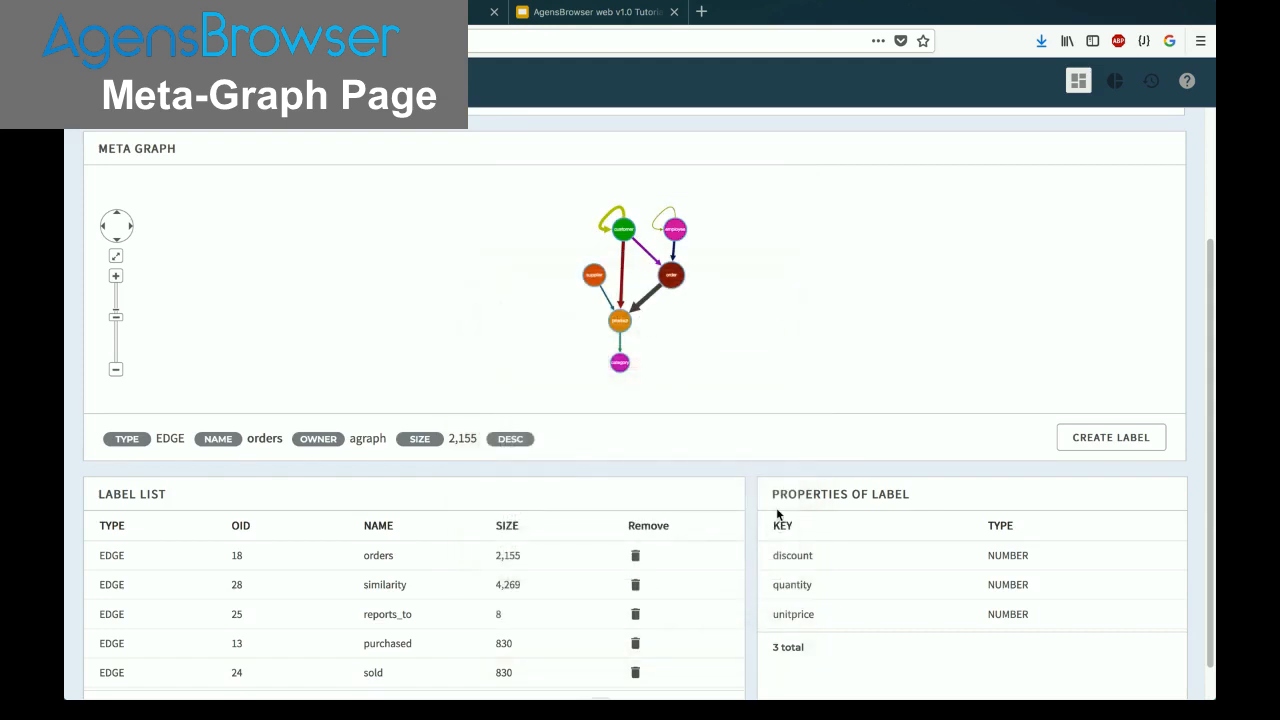
Step: Go to the query page and look over its query editor, graph result and table result areas
scroll(844, 425, "up", 3)
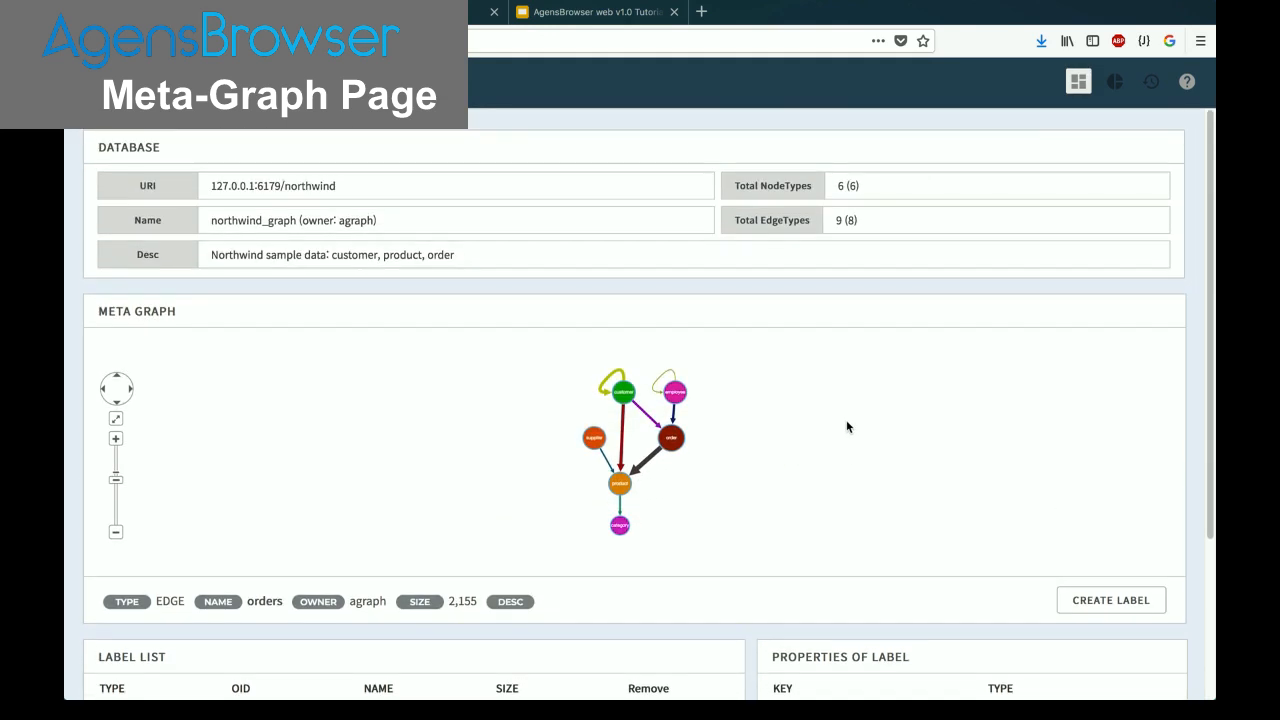
left_click(1117, 82)
left_click(468, 190)
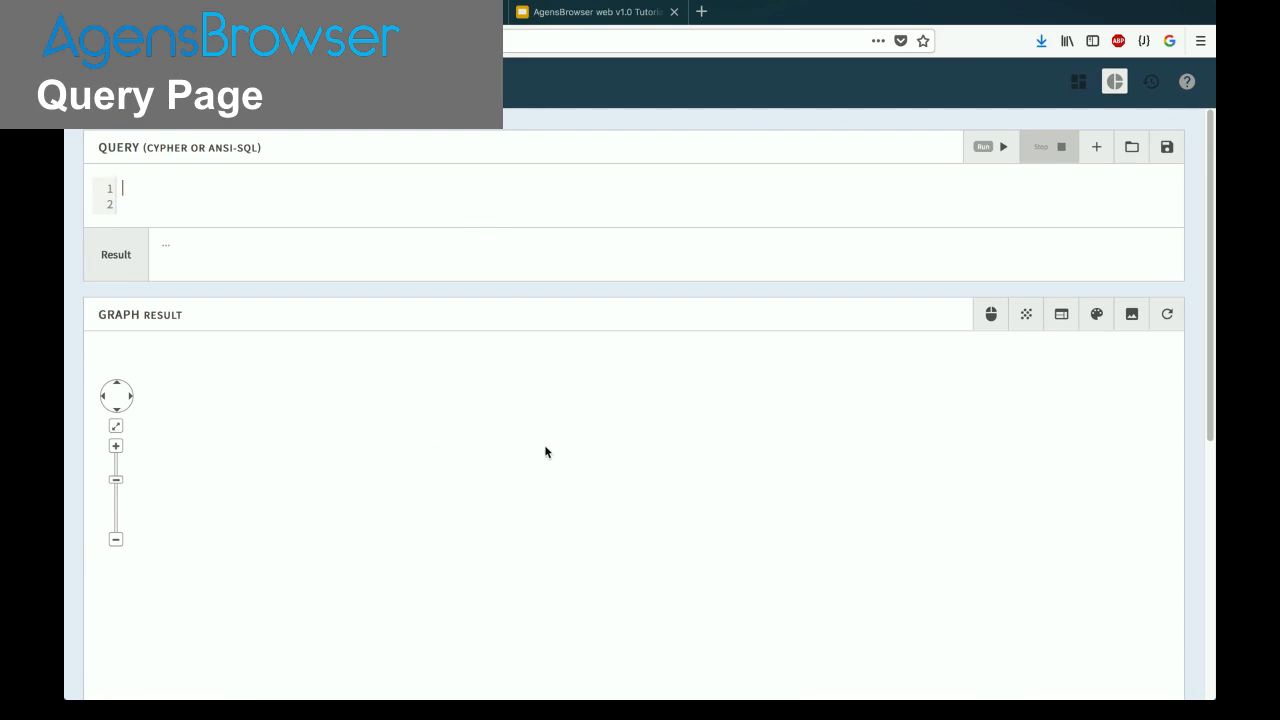
scroll(531, 449, "down", 10)
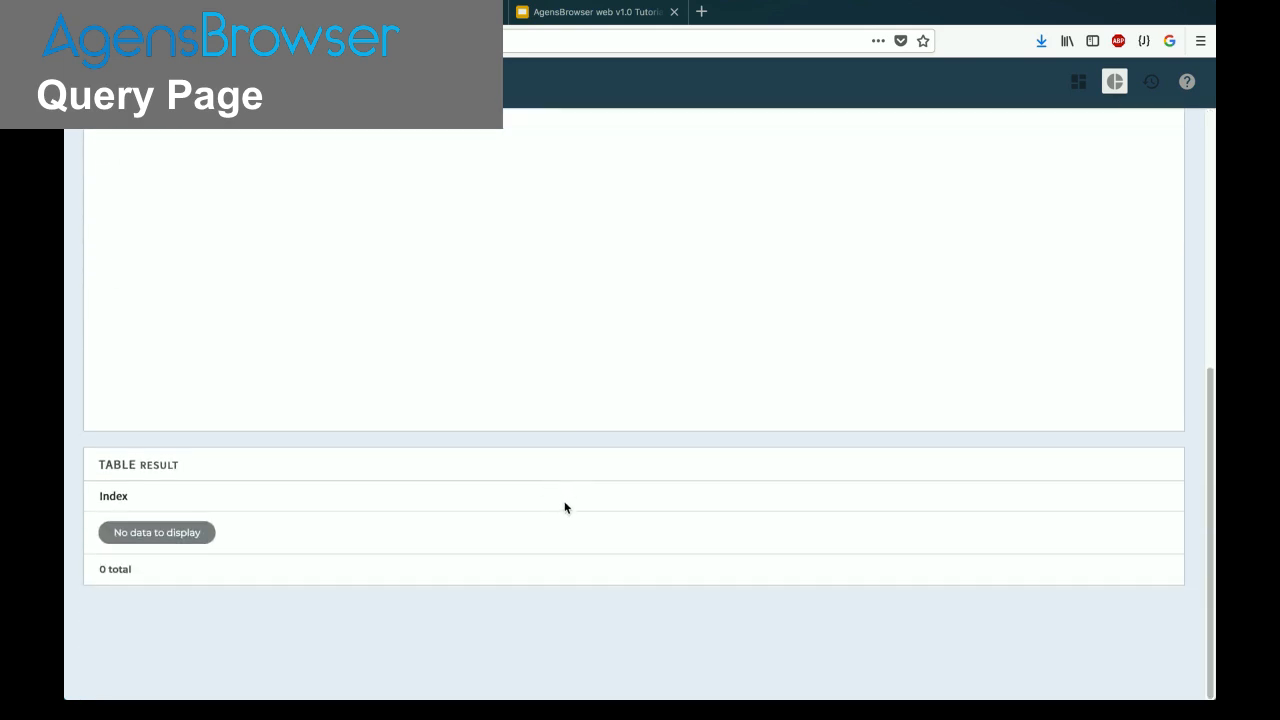
scroll(574, 494, "up", 10)
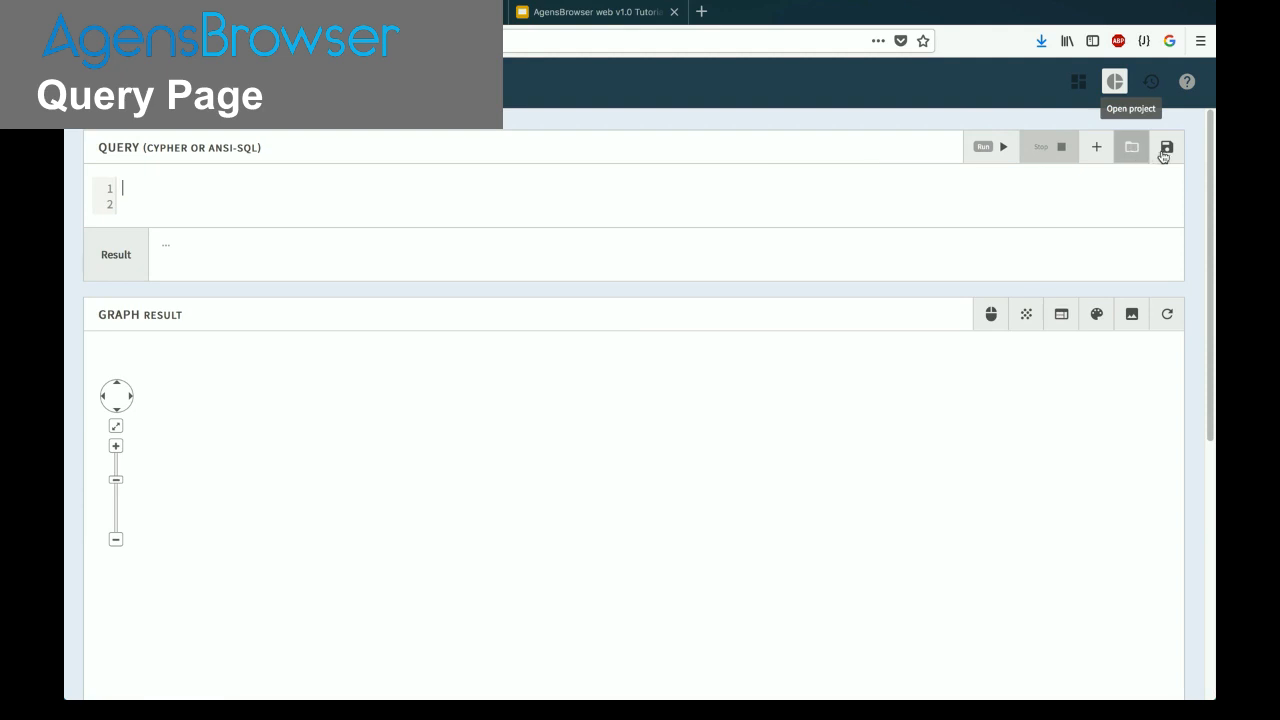
Step: Open the saved project "sample project#01" and look through its query, stored graph and table result
left_click(1128, 151)
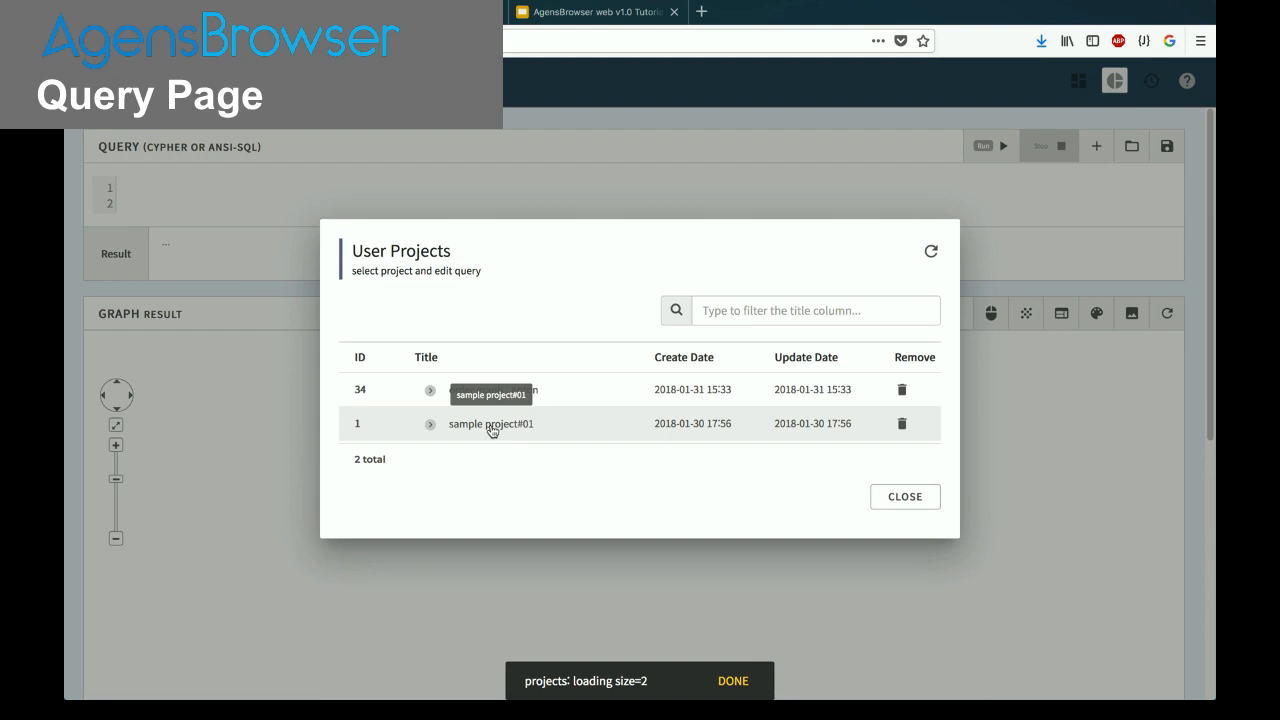
left_click(491, 426)
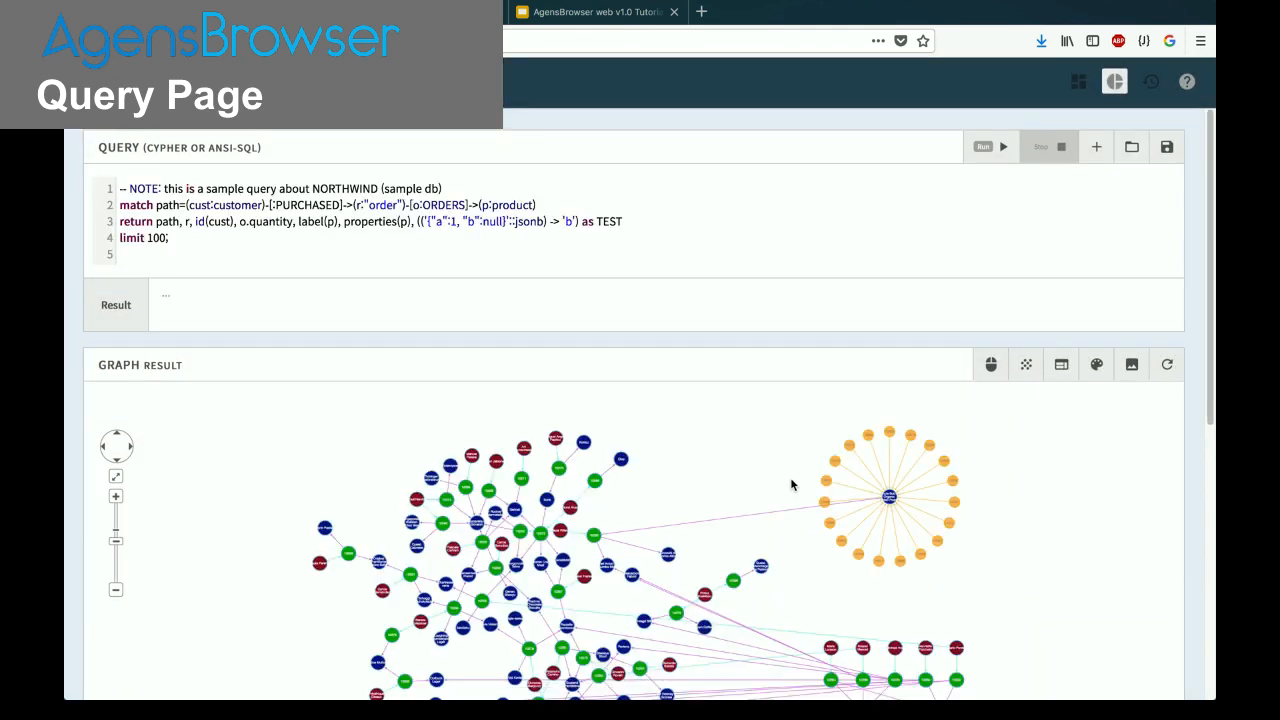
scroll(752, 475, "down", 3)
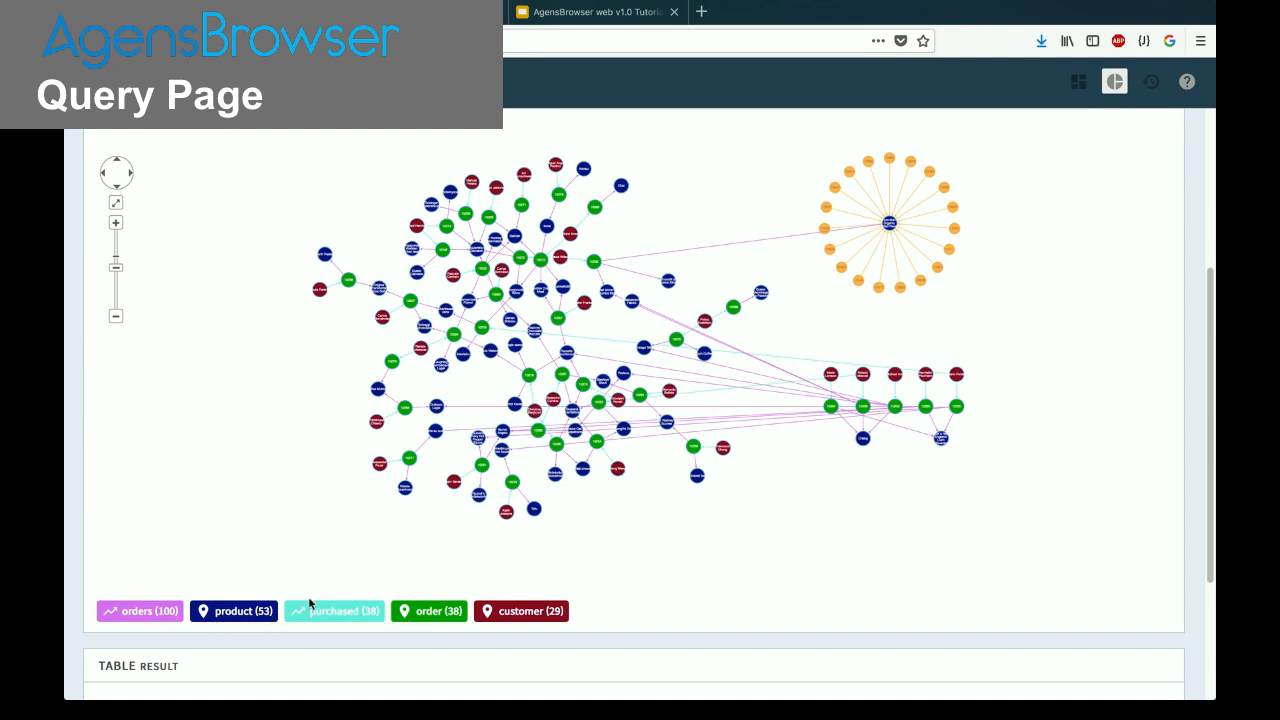
scroll(510, 548, "down", 3)
scroll(510, 548, "down", 1)
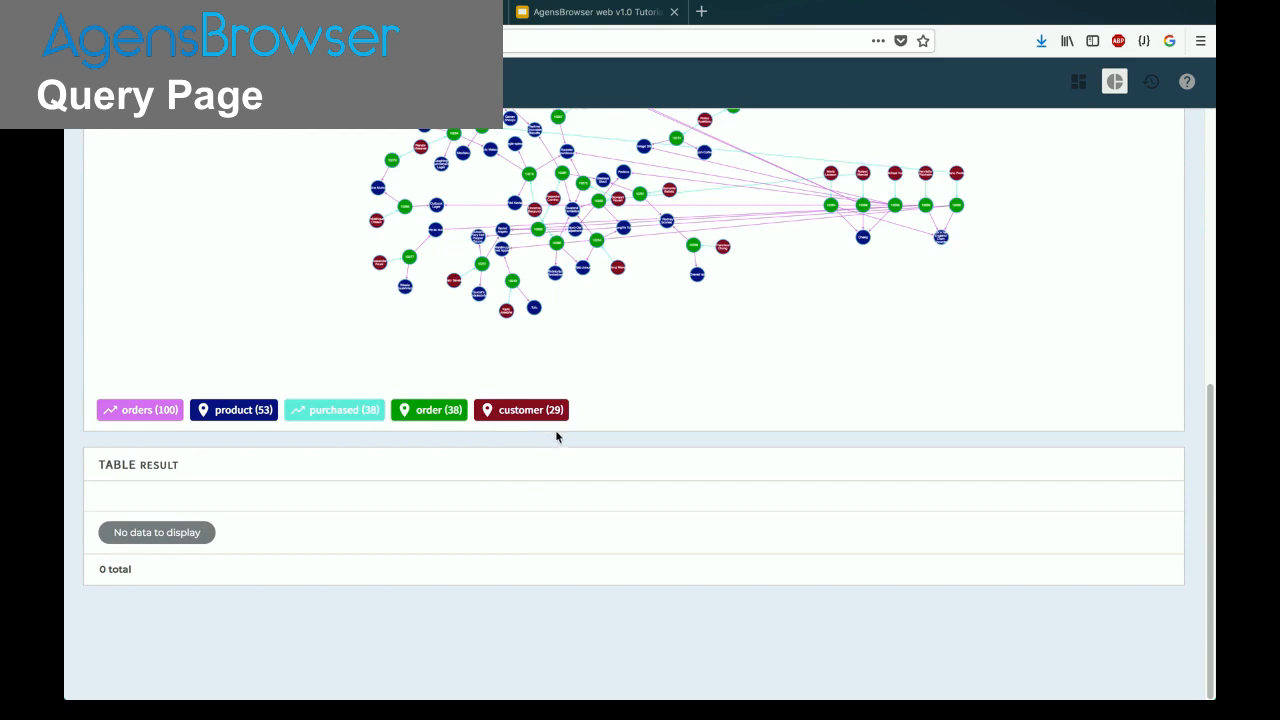
scroll(557, 437, "up", 10)
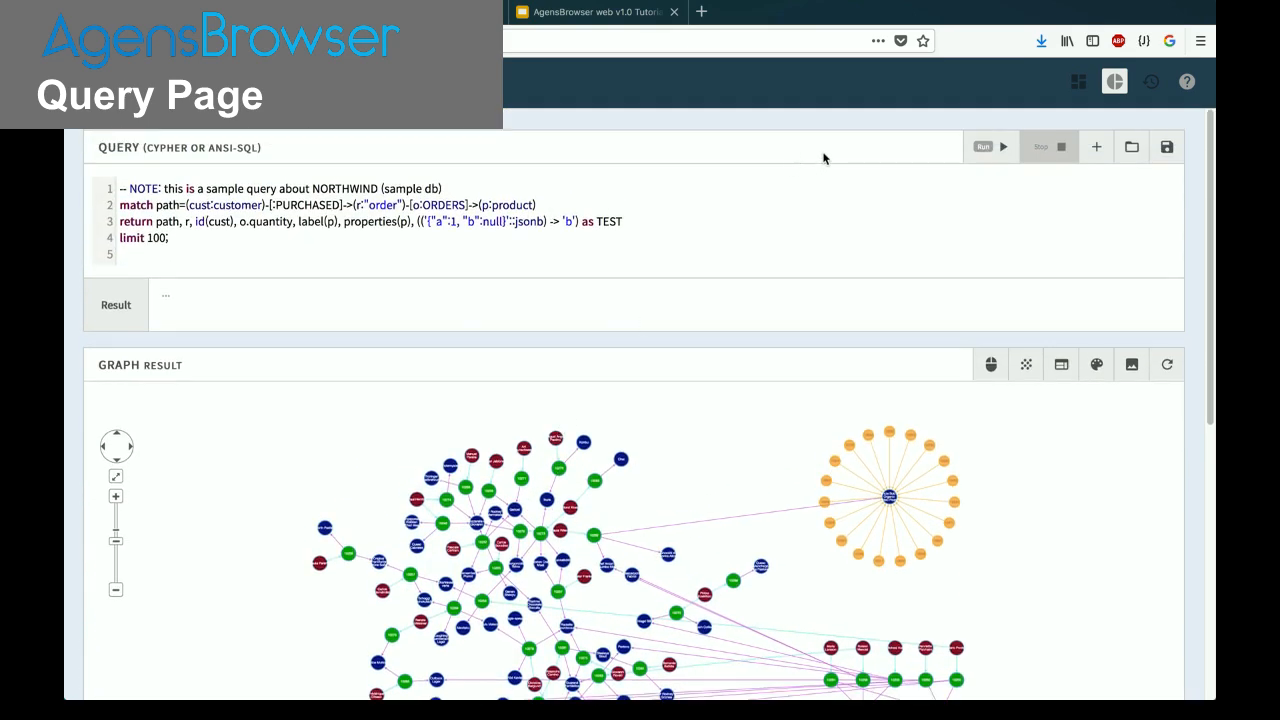
Step: Run the loaded sample query and review its graph and table results
left_click(998, 146)
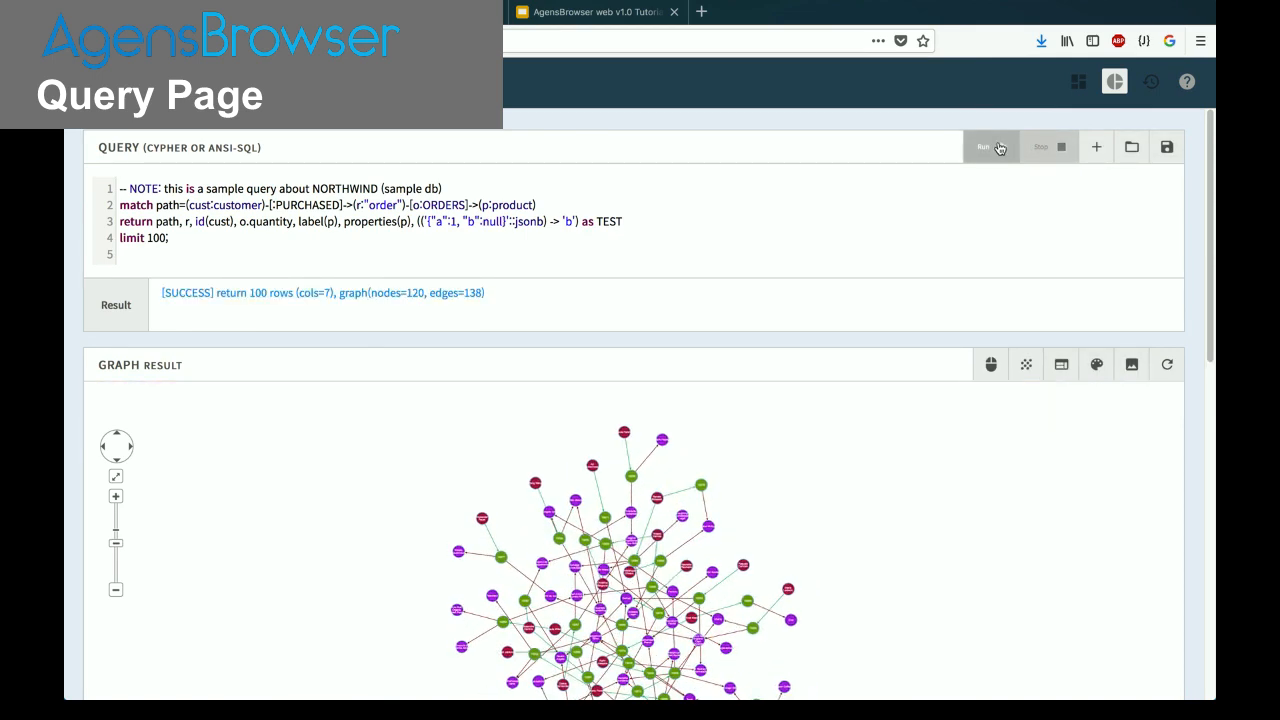
scroll(829, 443, "down", 3)
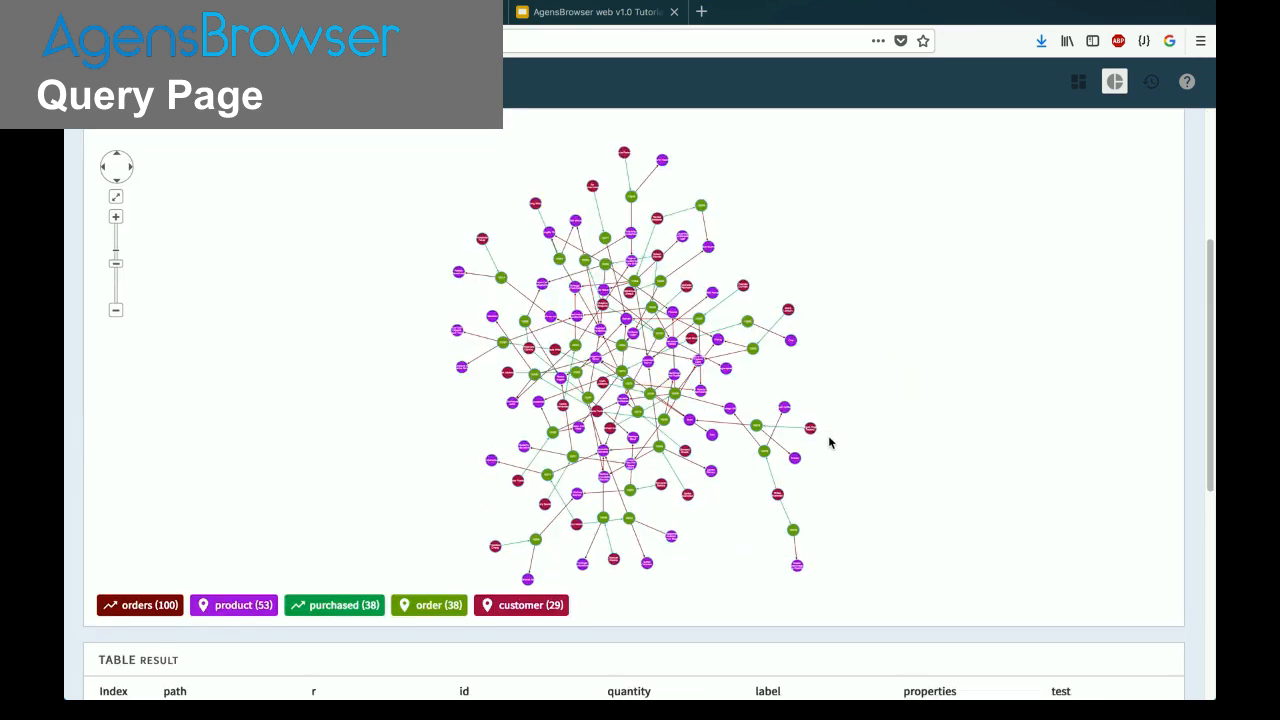
scroll(828, 437, "down", 4)
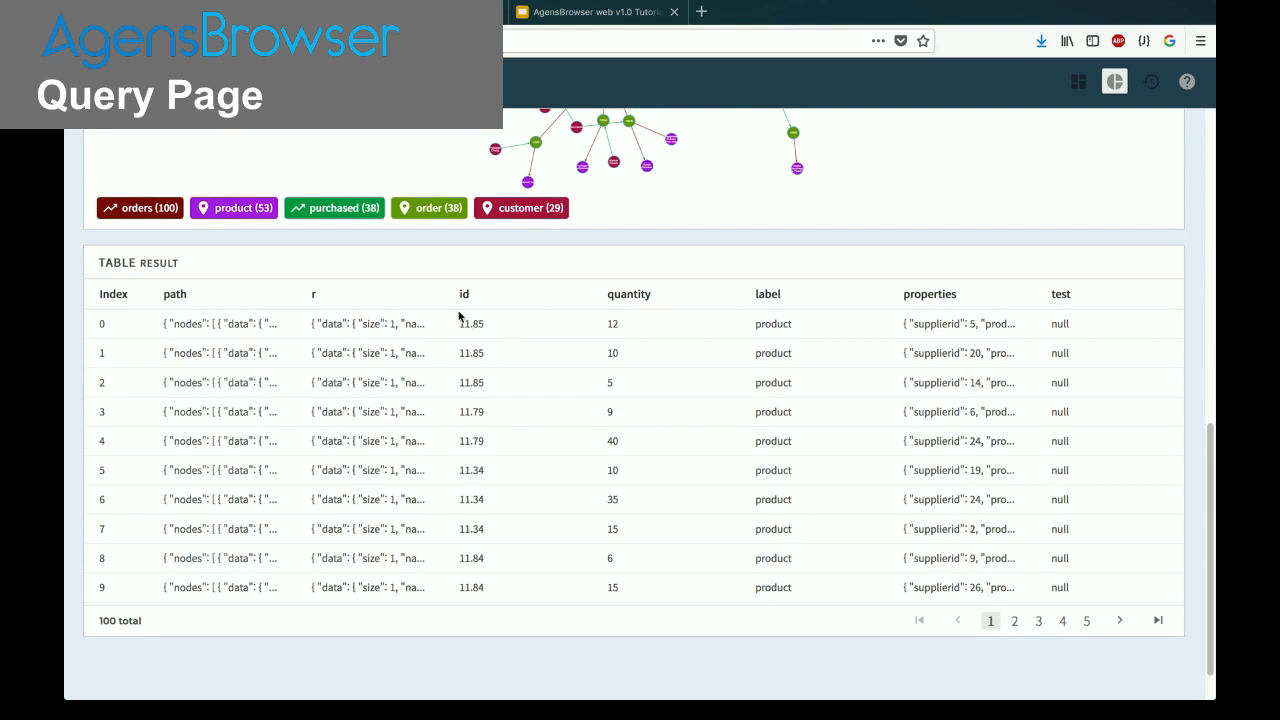
Step: Show the full cell value of column r in the table result's row 0 and copy it
left_click(387, 324)
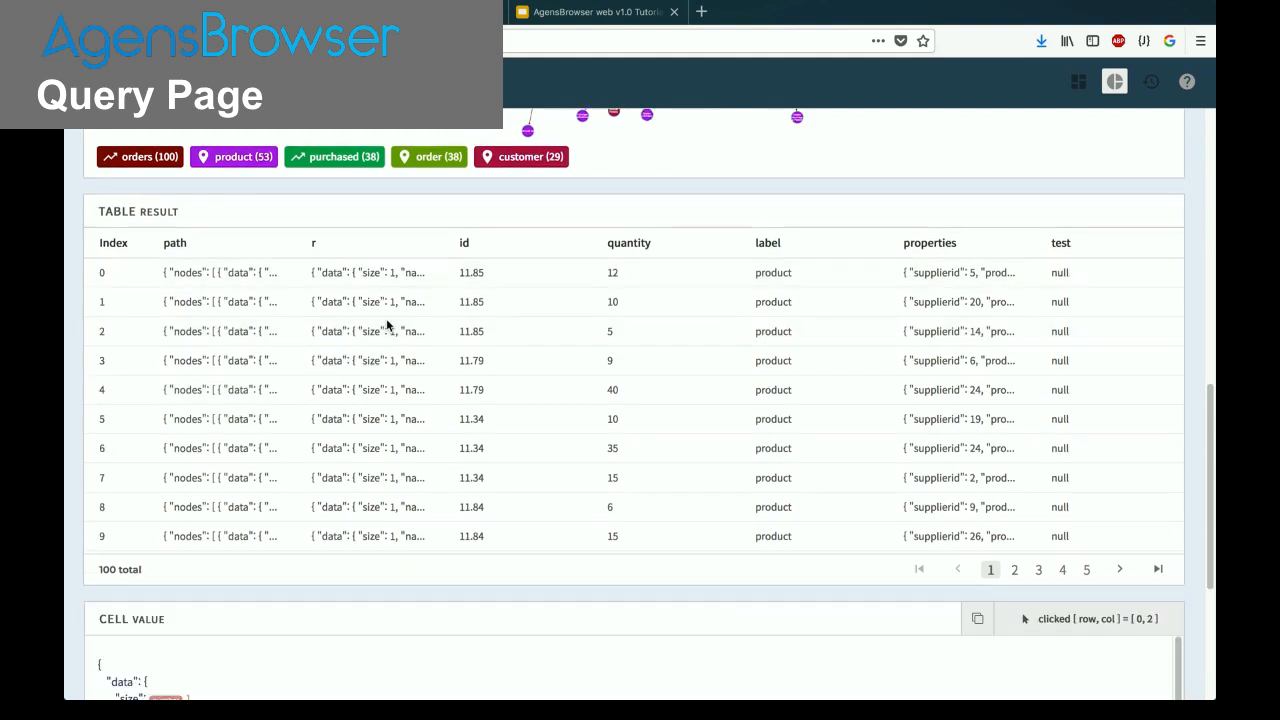
scroll(382, 345, "down", 2)
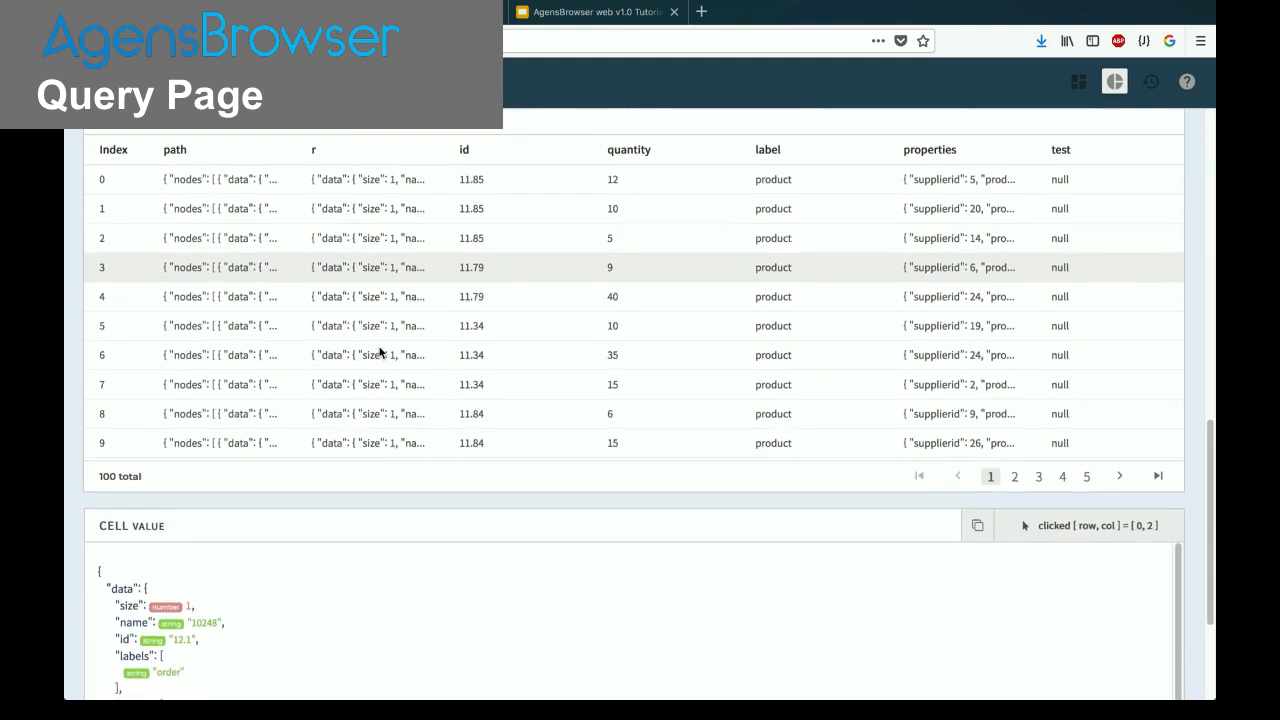
scroll(380, 352, "down", 1)
scroll(395, 358, "down", 1)
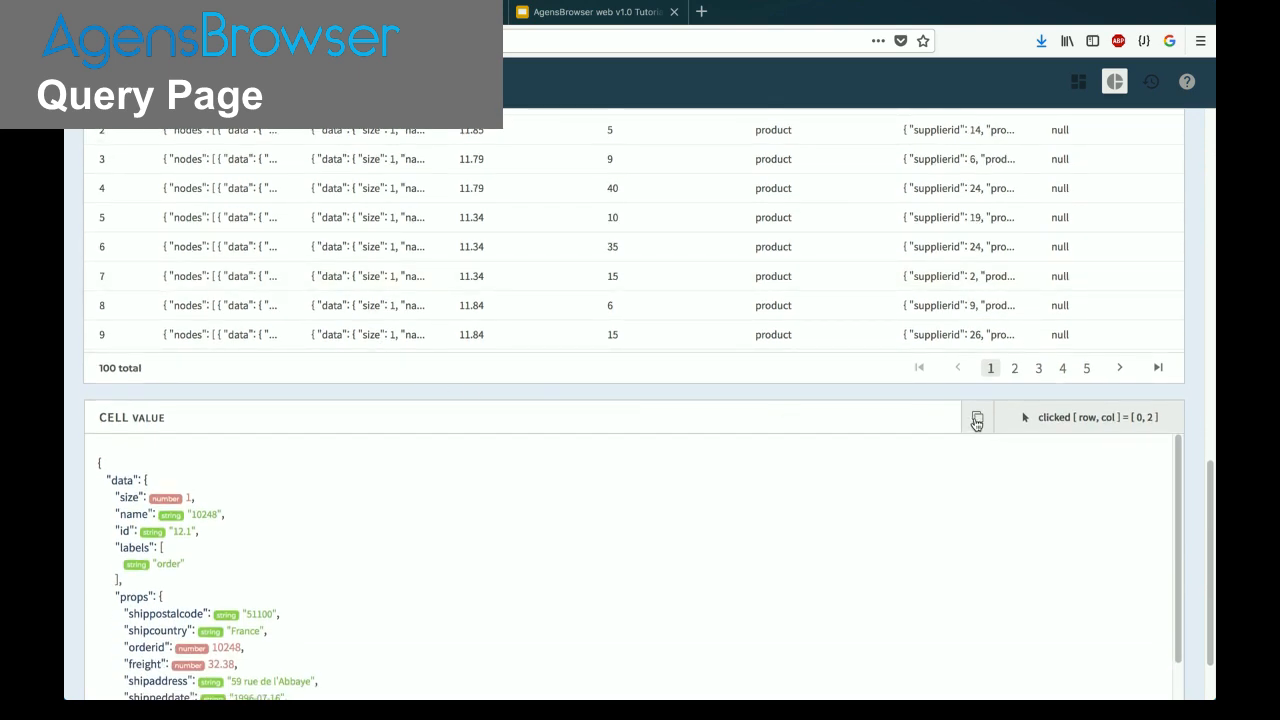
left_click(977, 420)
Step: Run the query returning customer–purchased–order–orders–product paths with limit 100 and view the whole result graph
scroll(806, 426, "up", 6)
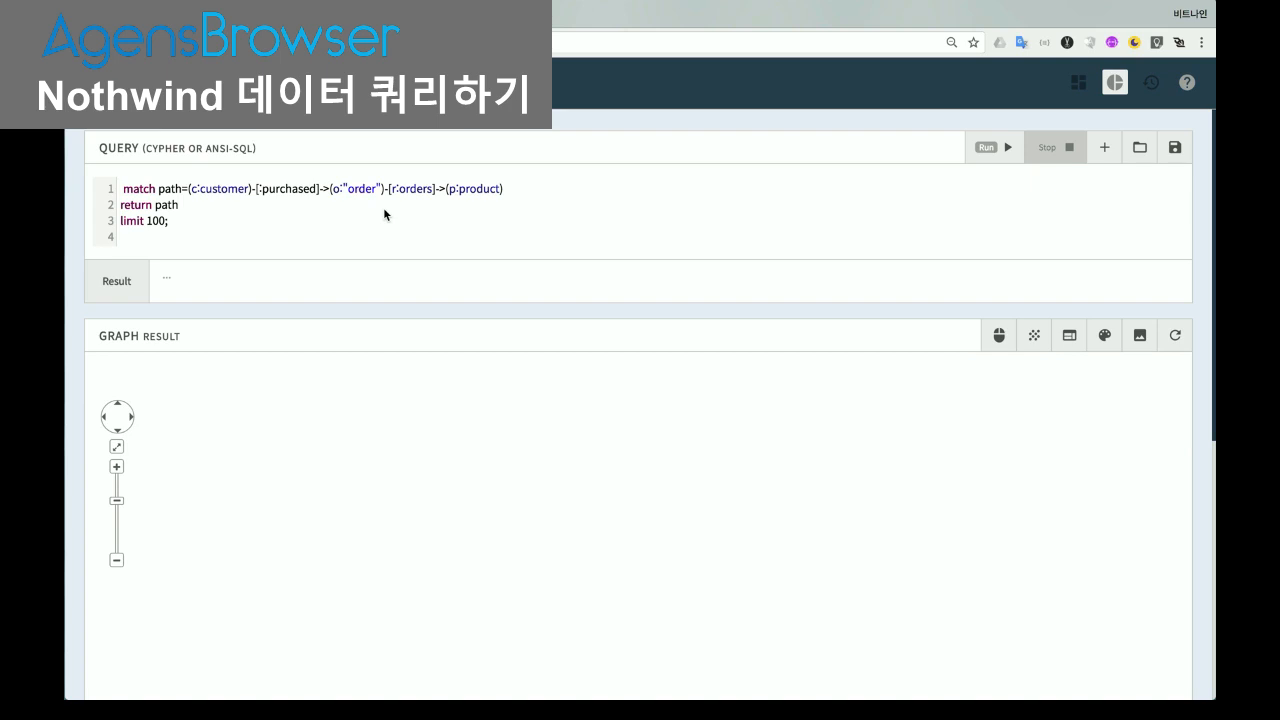
left_click(1002, 149)
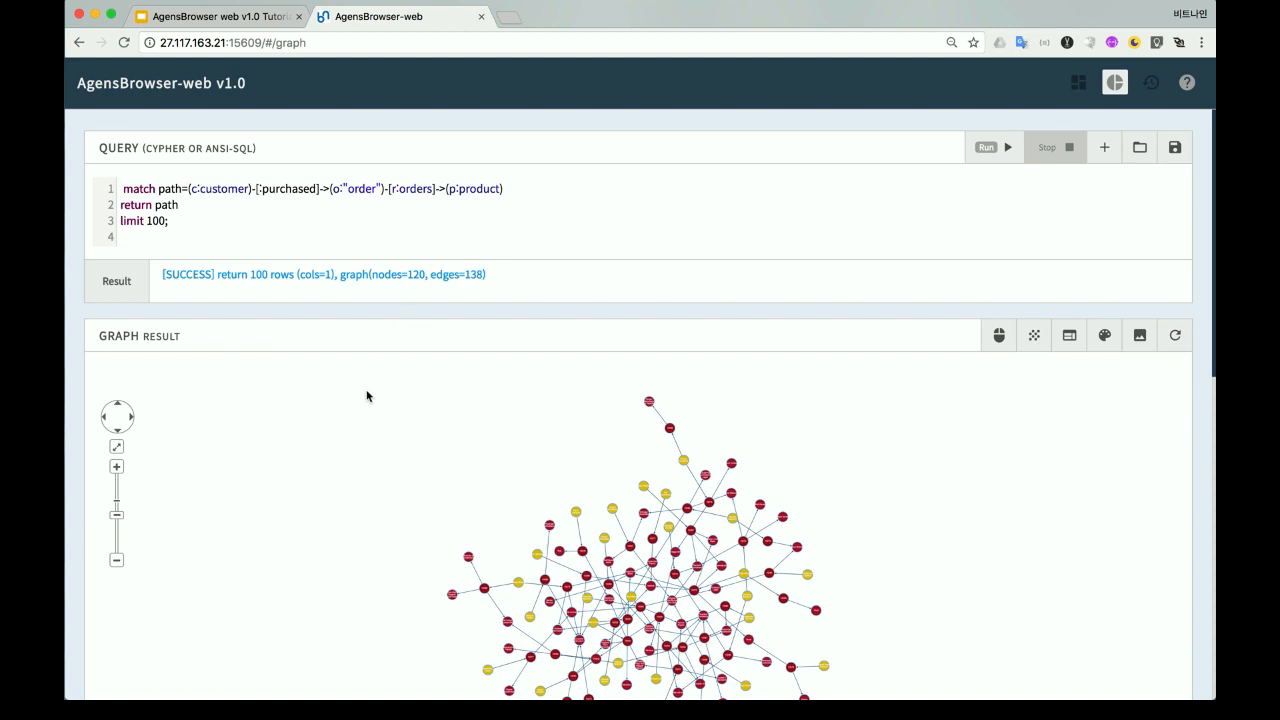
scroll(389, 400, "down", 2)
scroll(388, 400, "down", 4)
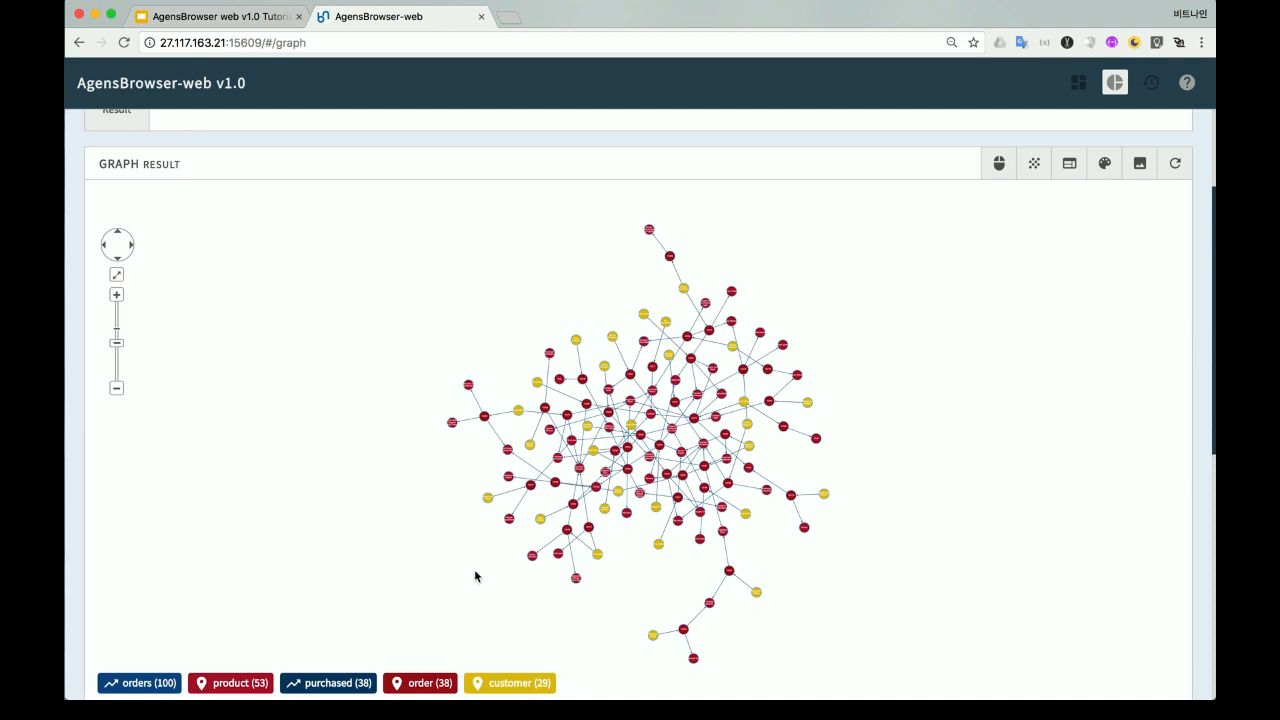
Step: Move all customer nodes to the right of the order nodes and all product nodes to their left in the result graph
left_click(117, 389)
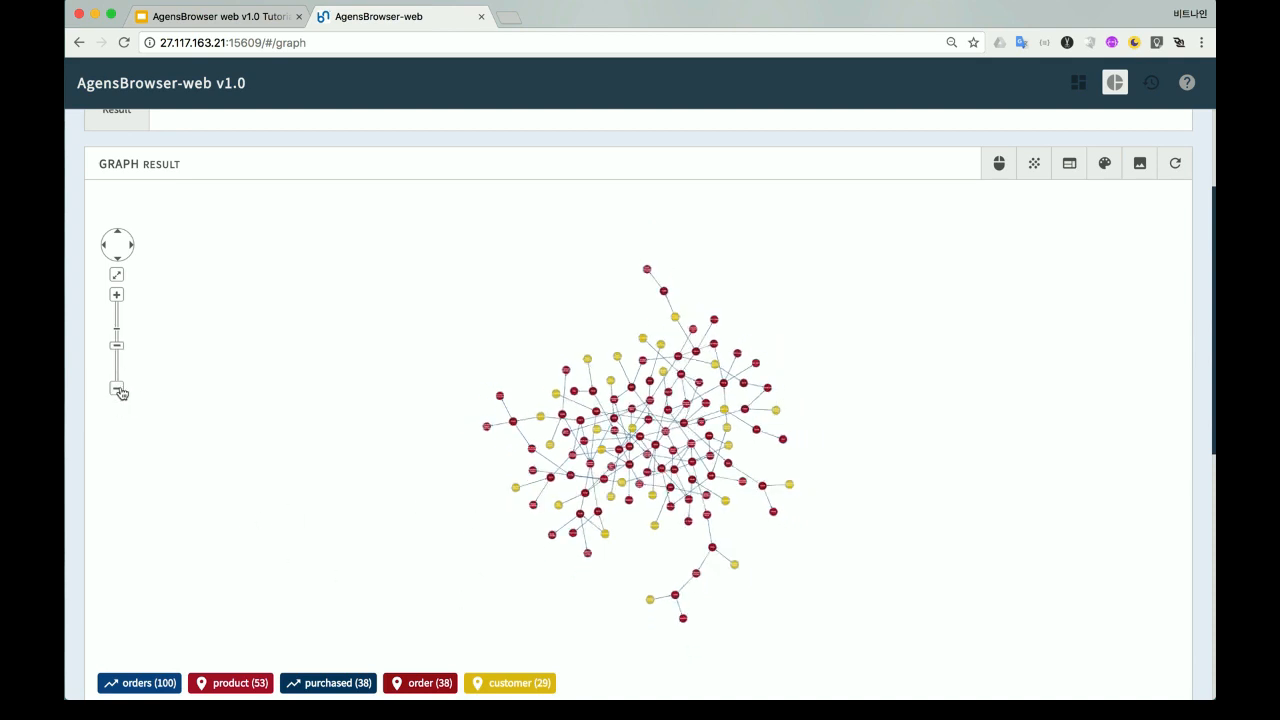
left_click(527, 685)
mouse_move(728, 430)
left_mouse_down()
mouse_move(981, 437)
mouse_move(1046, 420)
left_mouse_up()
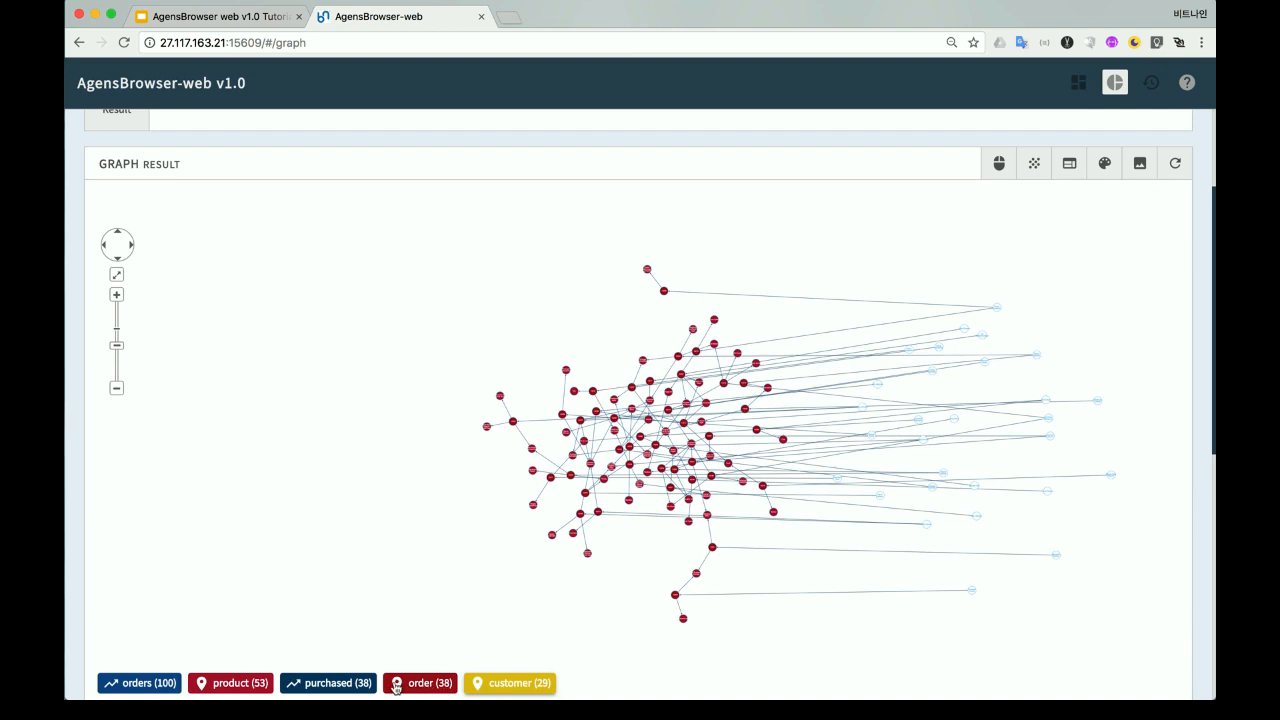
left_click(241, 685)
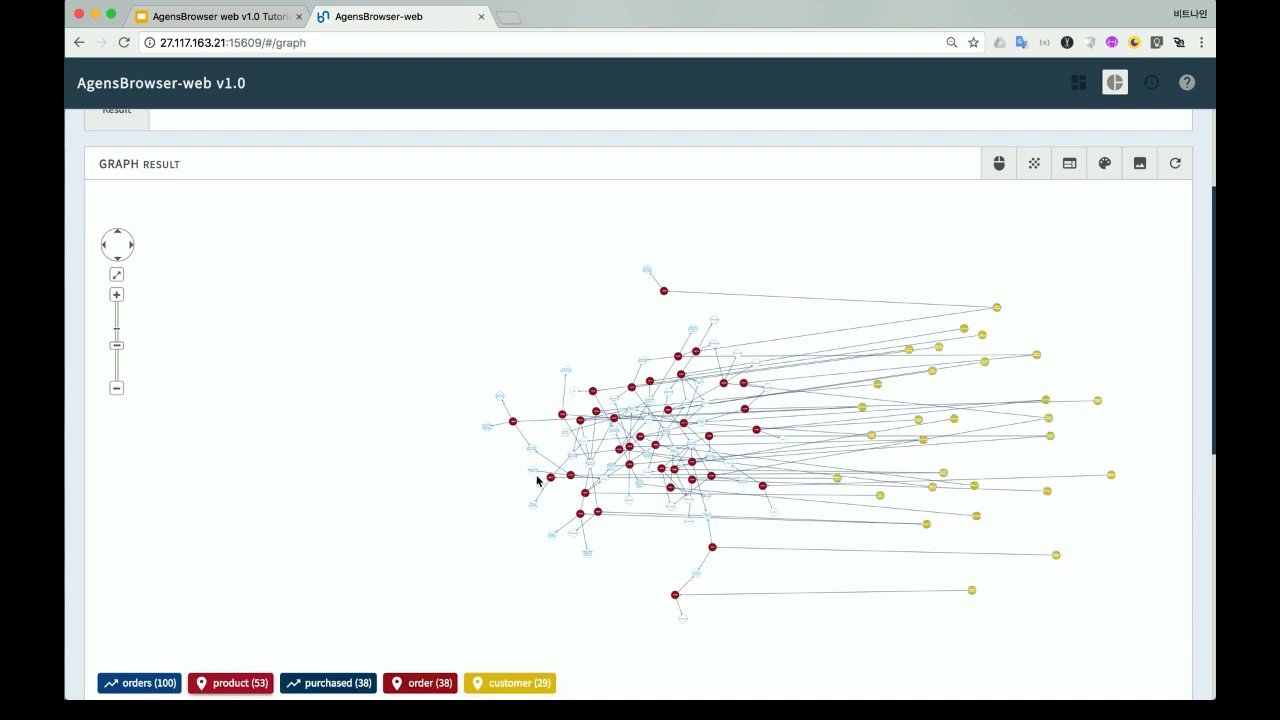
left_click_drag(535, 476, 212, 462)
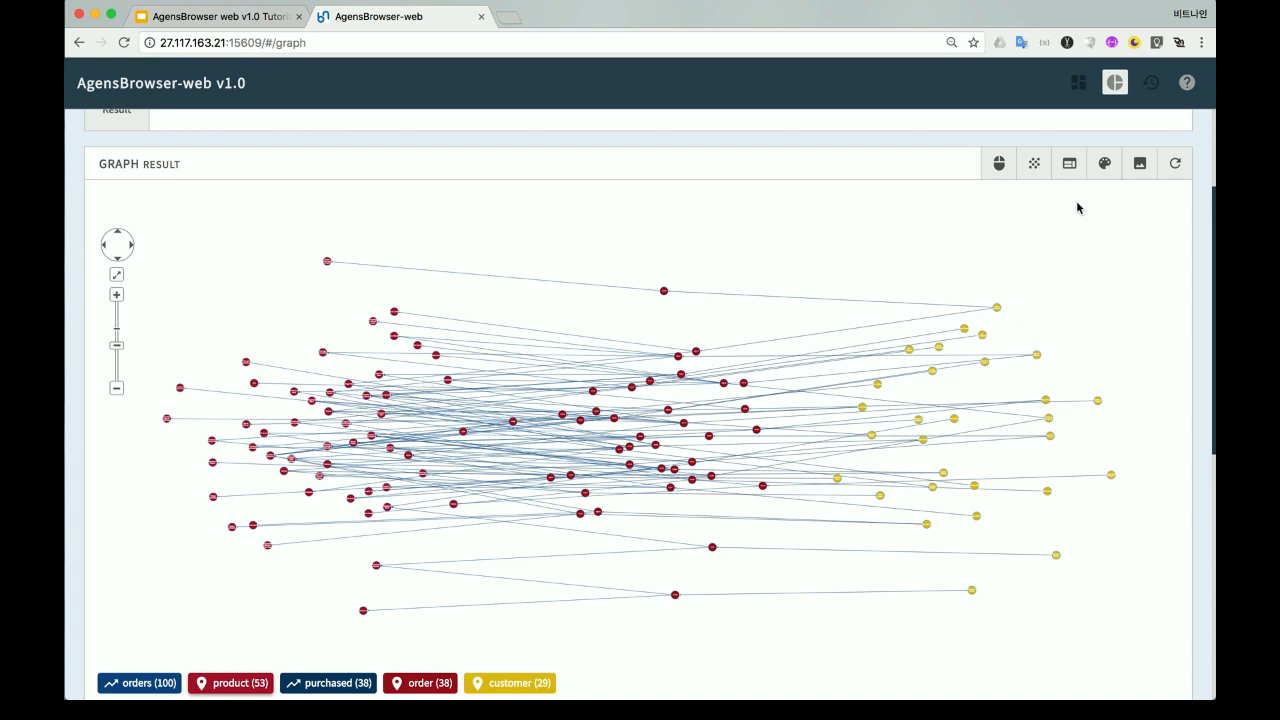
Step: Rearrange the customer, order and product result graph with the COSE-BILKENT layout
left_click(1068, 172)
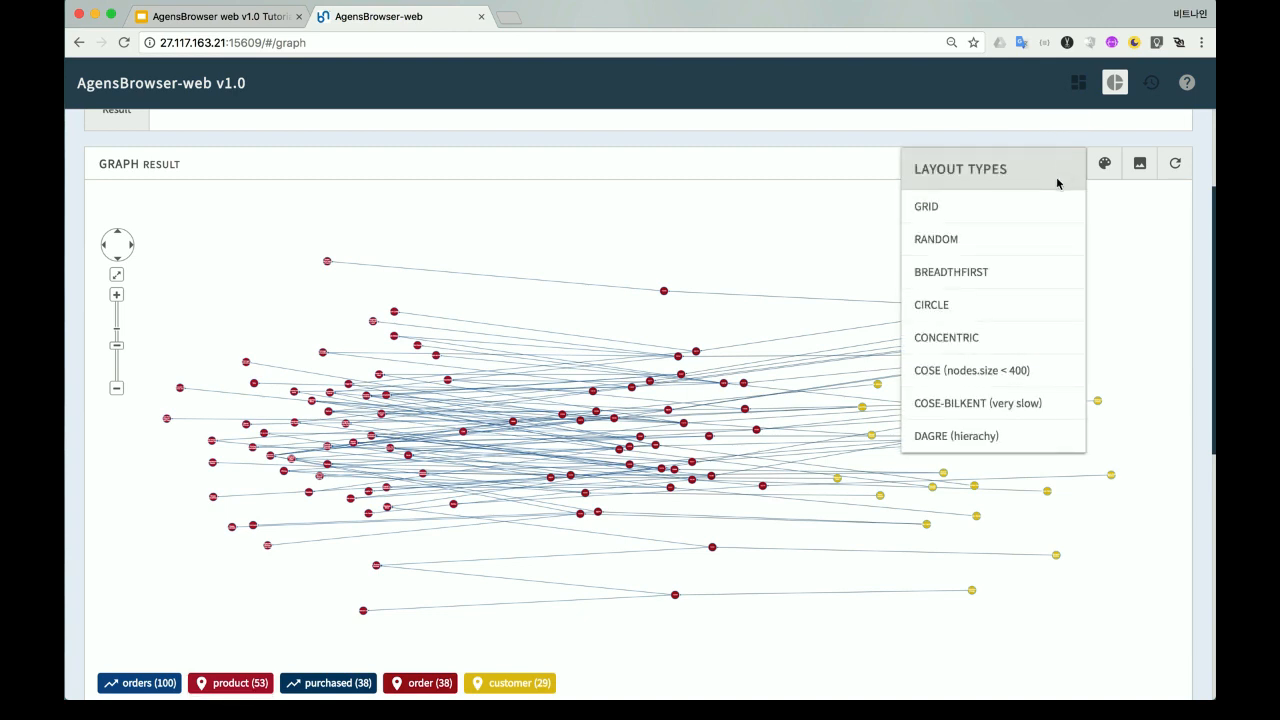
left_click(943, 405)
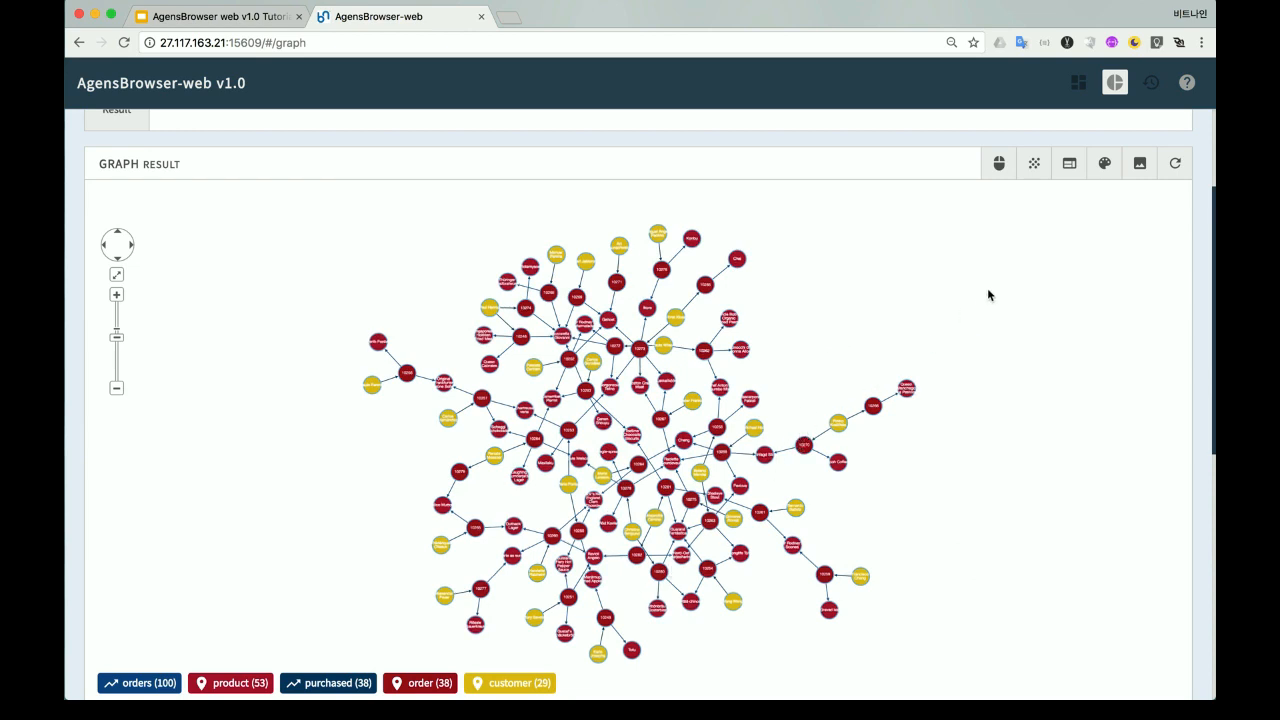
Step: Style the customer label with name as its title and a larger label size
left_click(1105, 165)
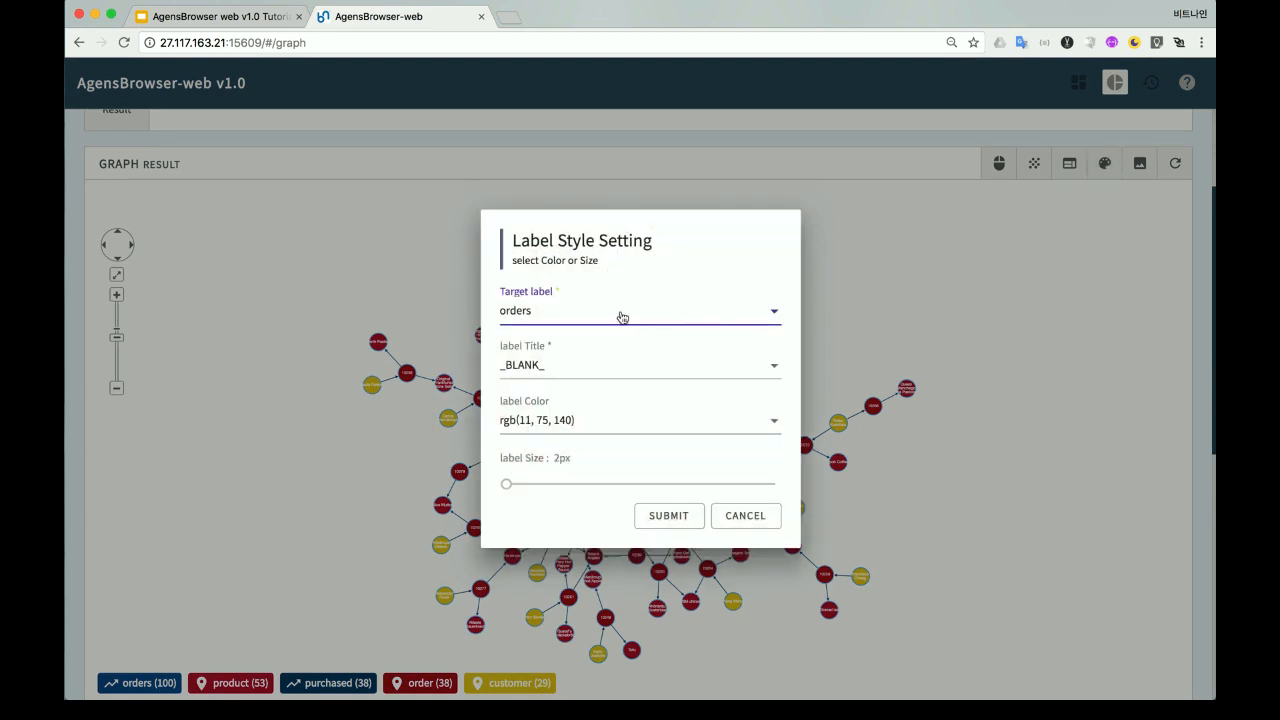
left_click(625, 315)
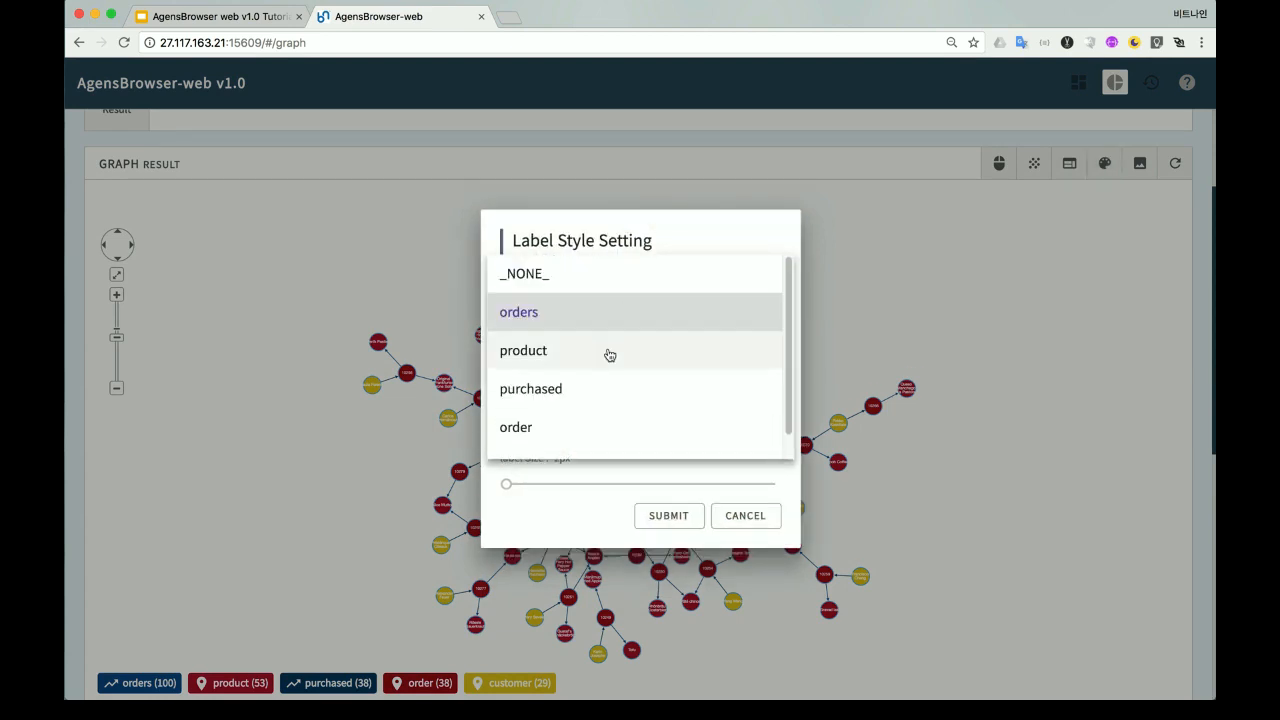
scroll(600, 383, "down", 1)
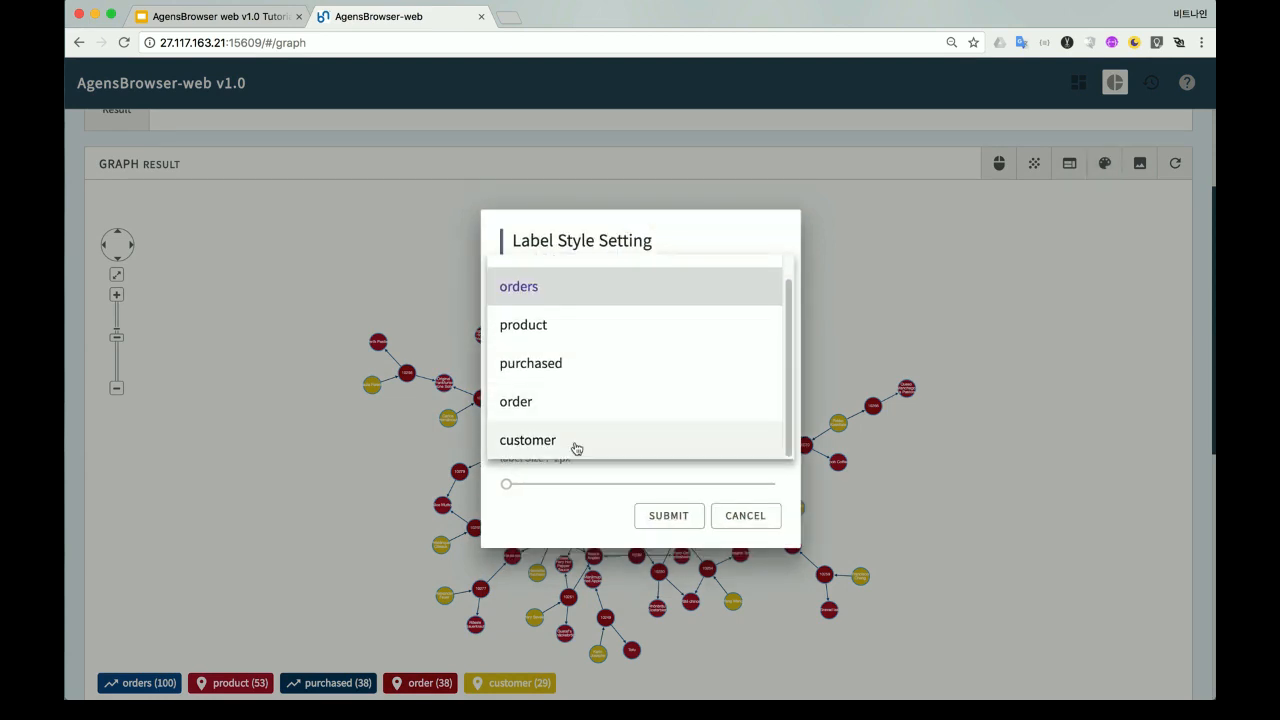
left_click(615, 428)
left_click(598, 371)
scroll(586, 470, "down", 5)
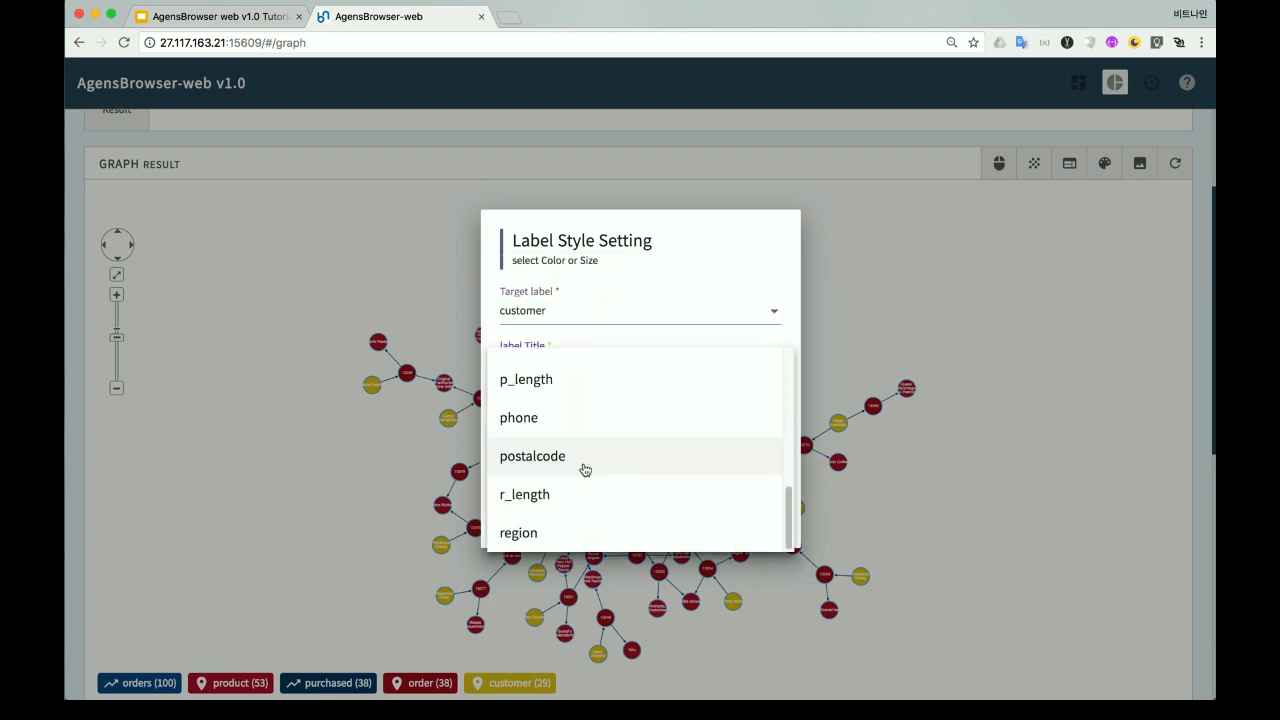
scroll(575, 455, "up", 2)
left_click(563, 433)
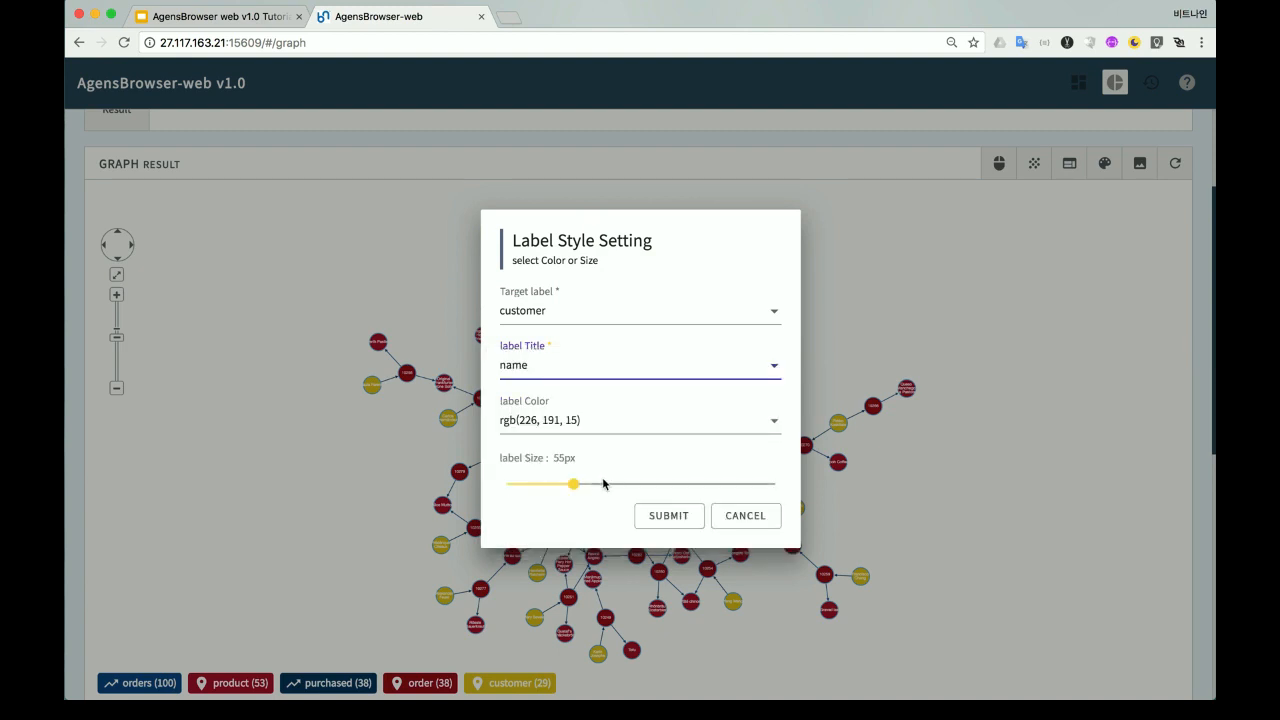
left_click_drag(573, 484, 707, 484)
left_click(670, 516)
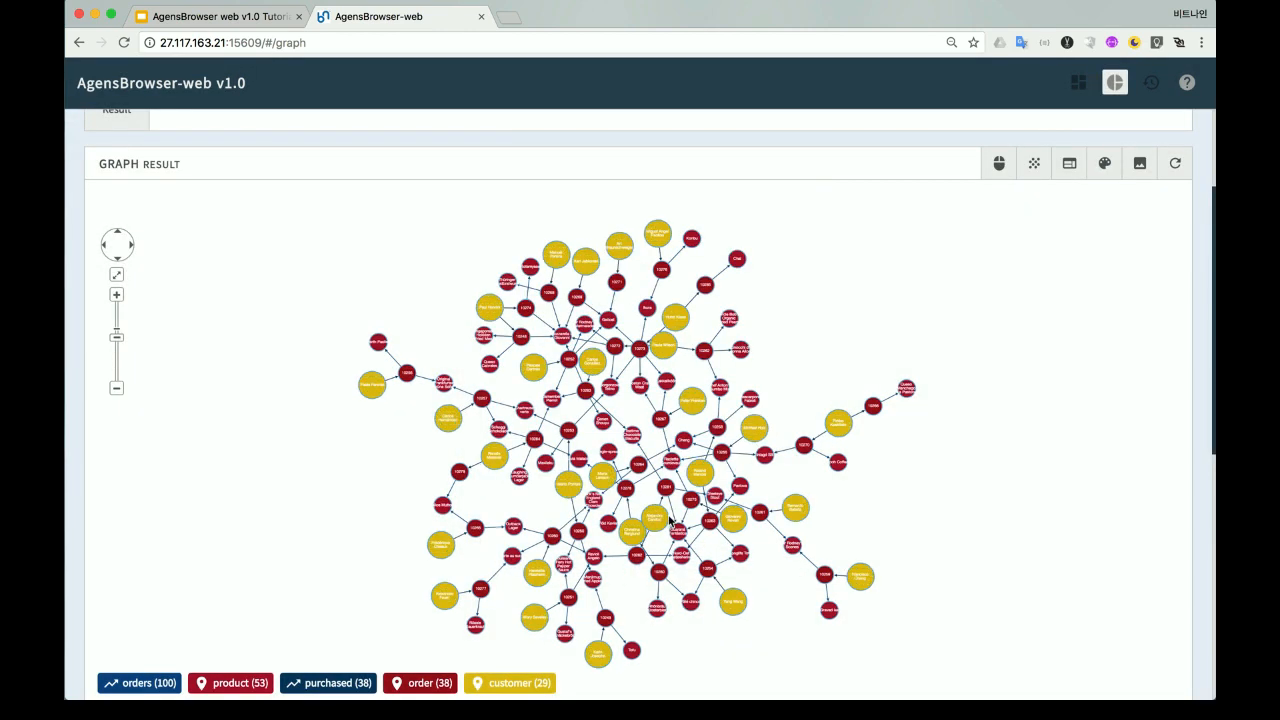
Step: Style the order label with id as its title, colour rgb(151, 5, 196) and a smaller label size
left_click(1106, 167)
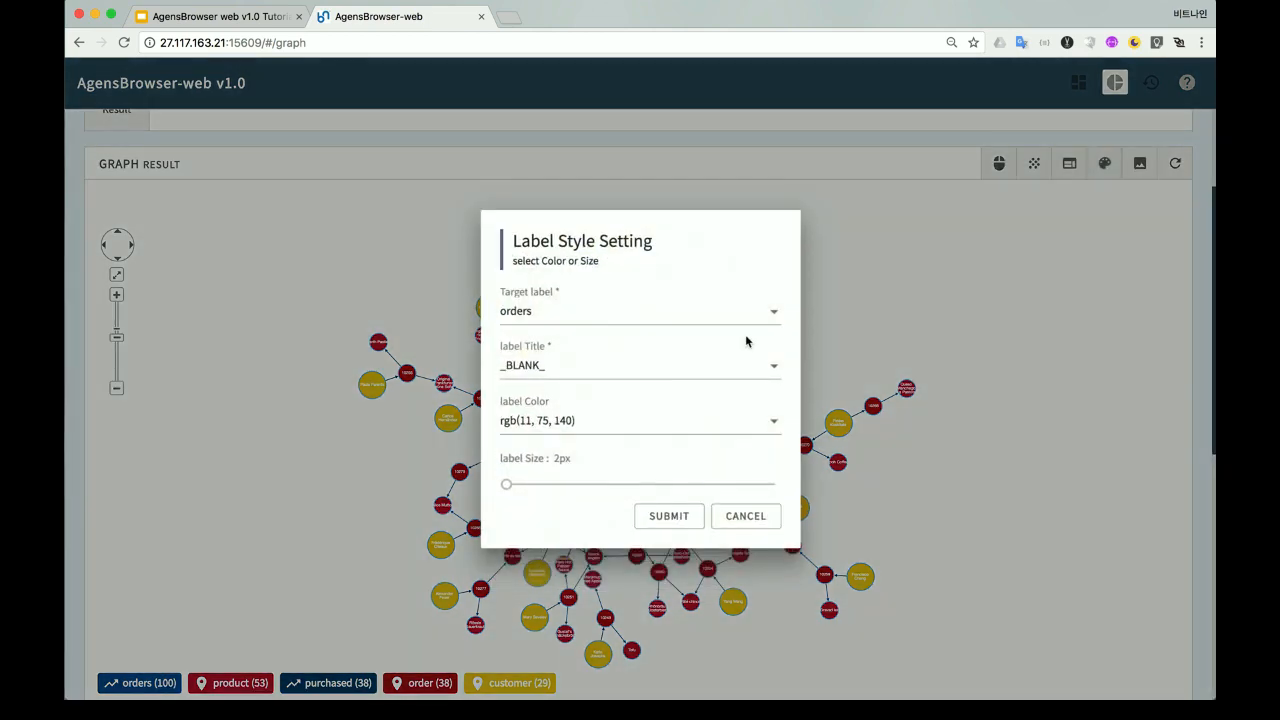
left_click(616, 318)
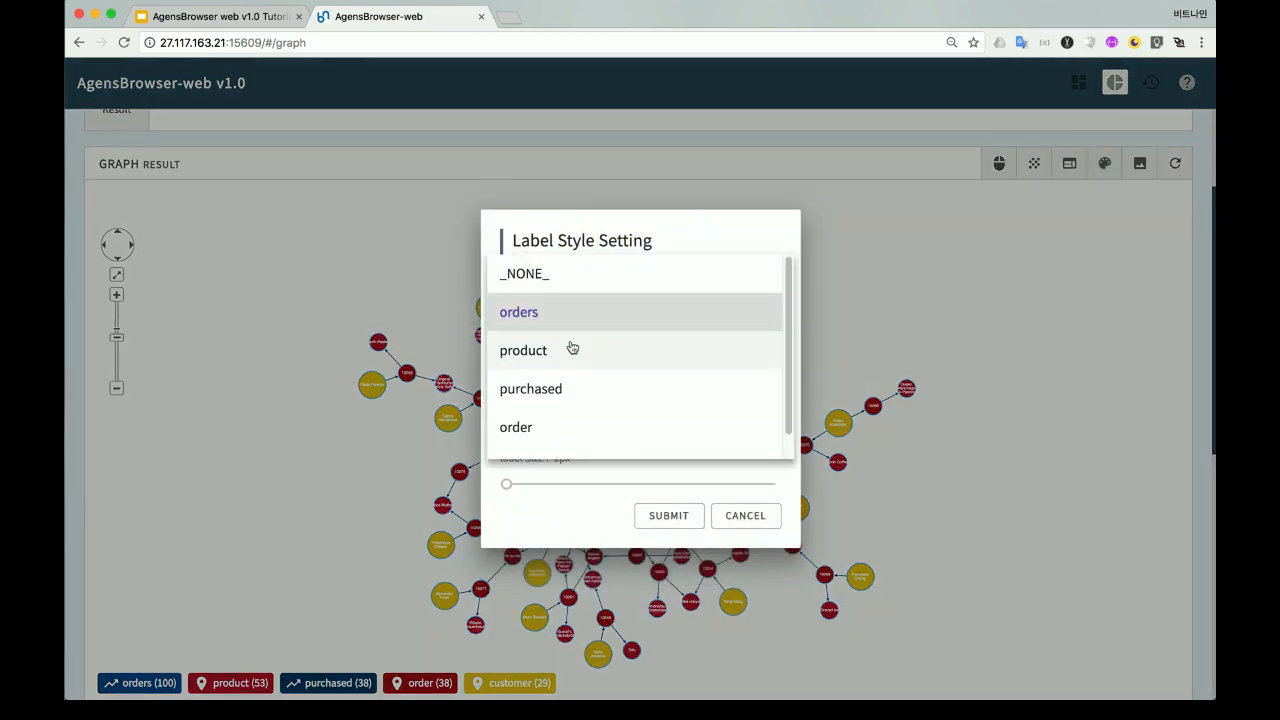
left_click(552, 430)
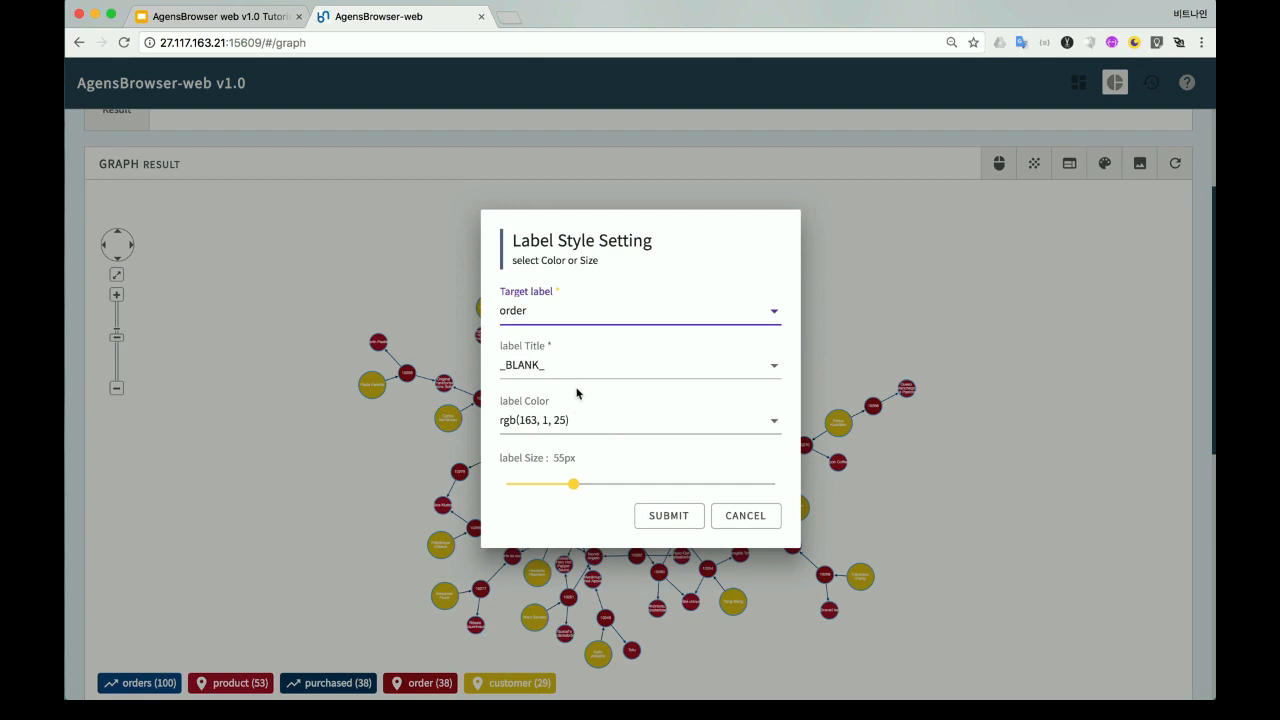
left_click(600, 368)
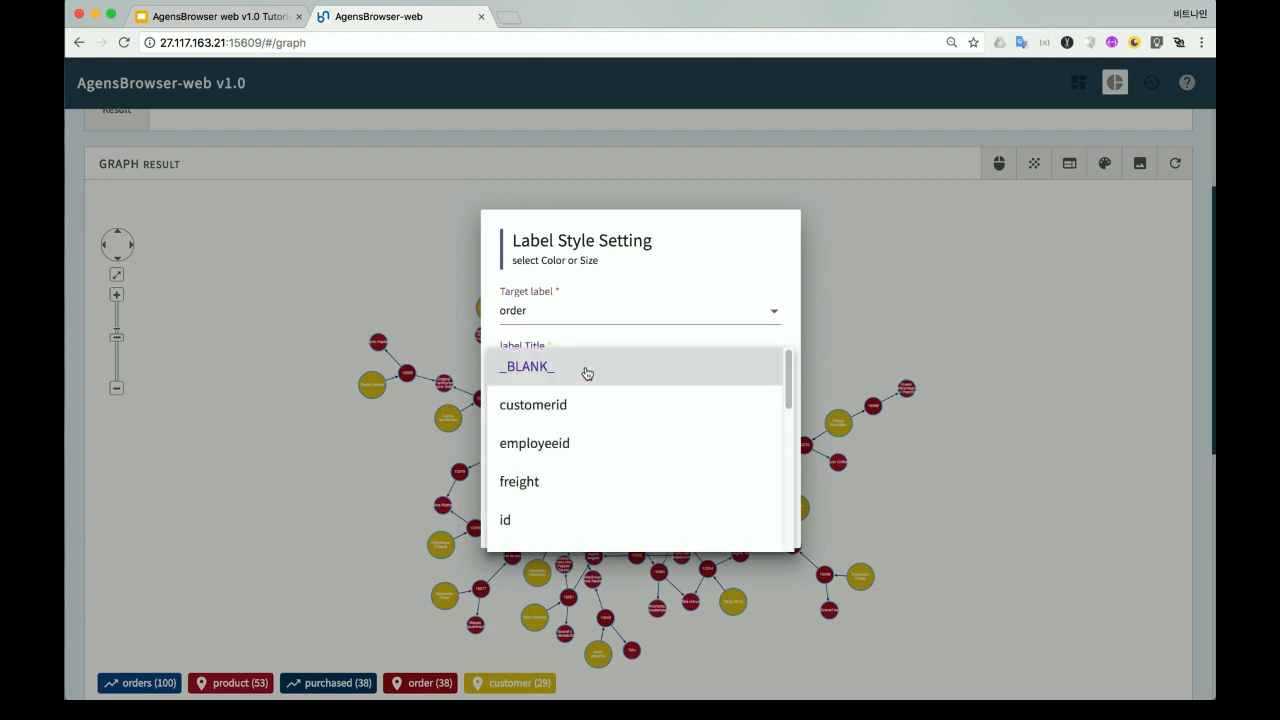
left_click(545, 522)
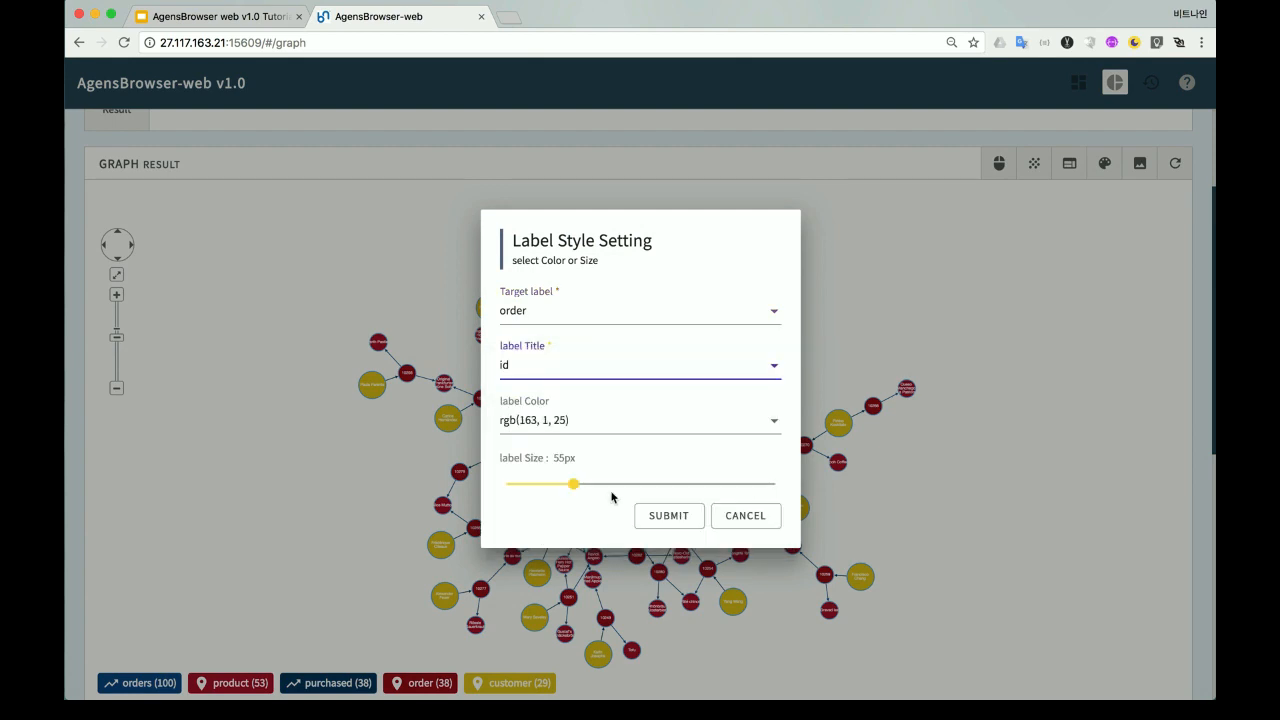
left_click(592, 423)
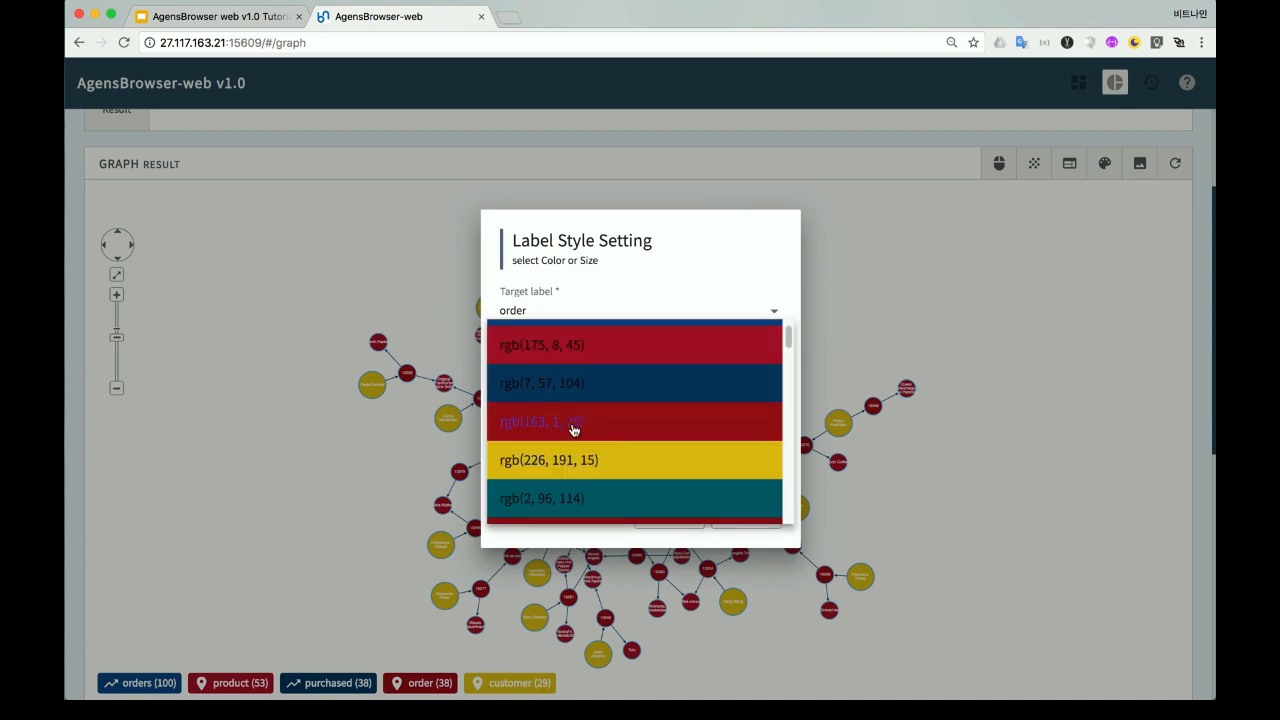
scroll(598, 442, "down", 3)
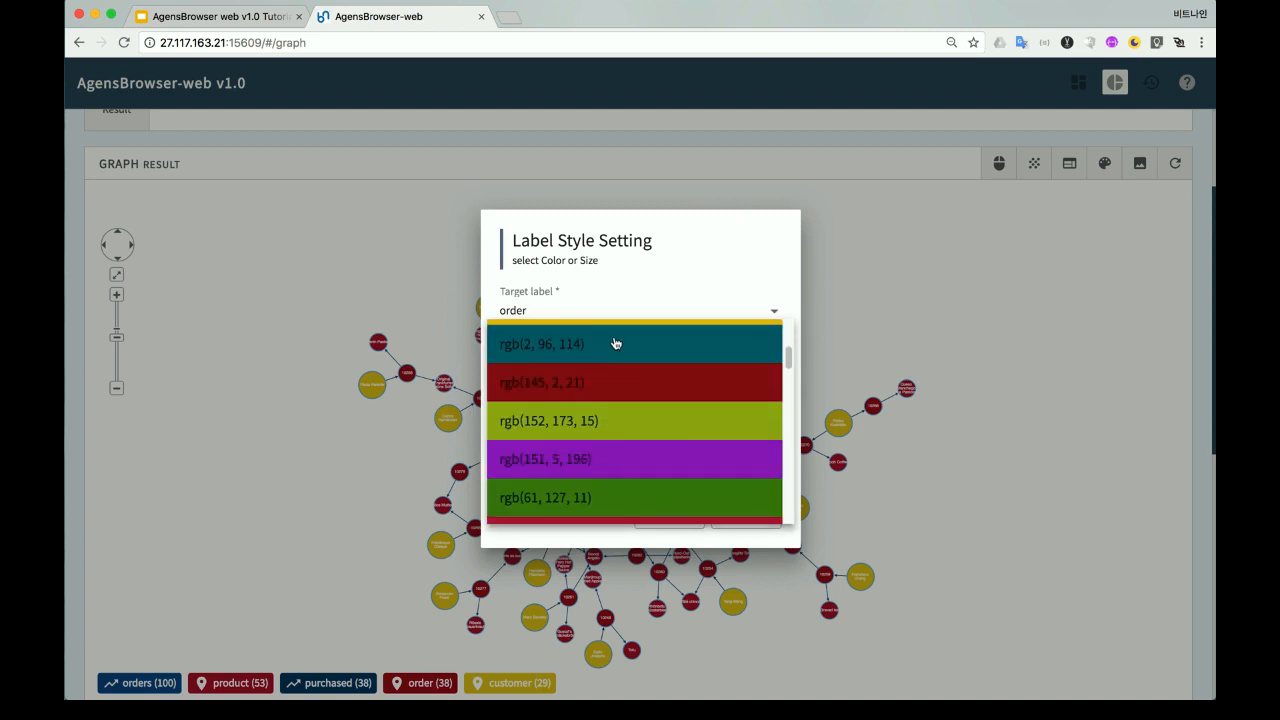
left_click(600, 458)
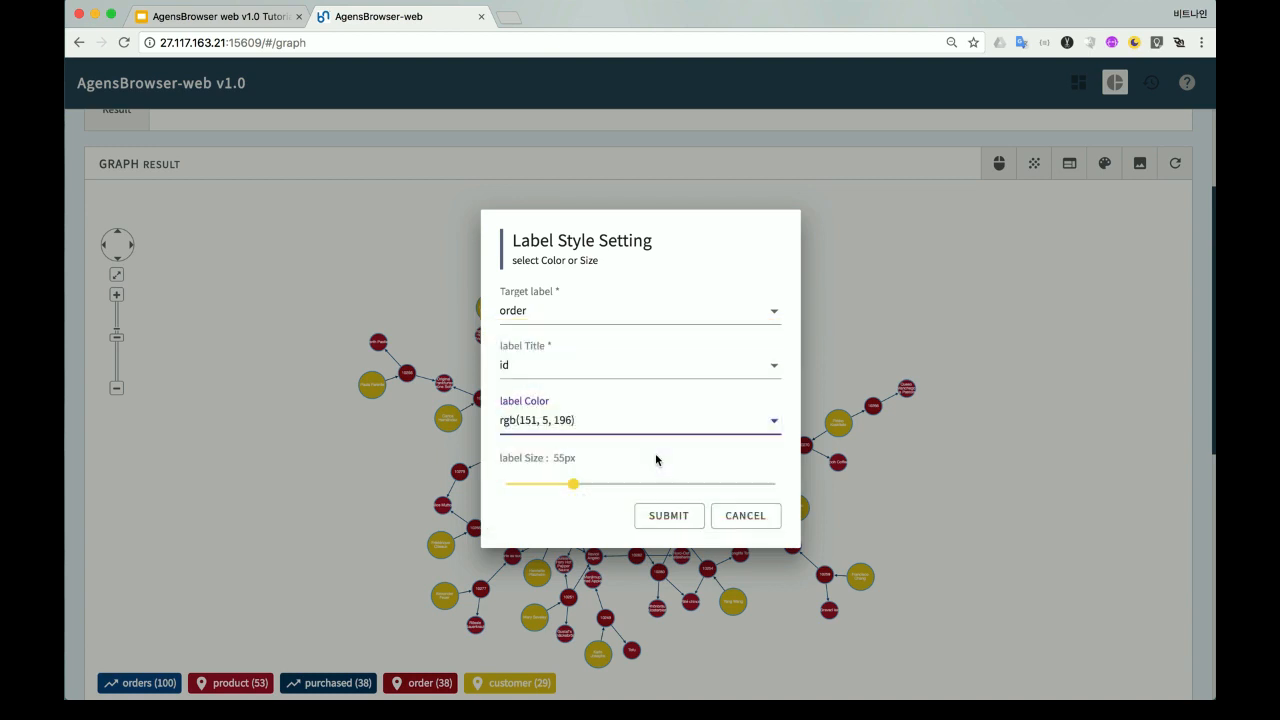
left_click_drag(572, 482, 506, 483)
left_click(666, 516)
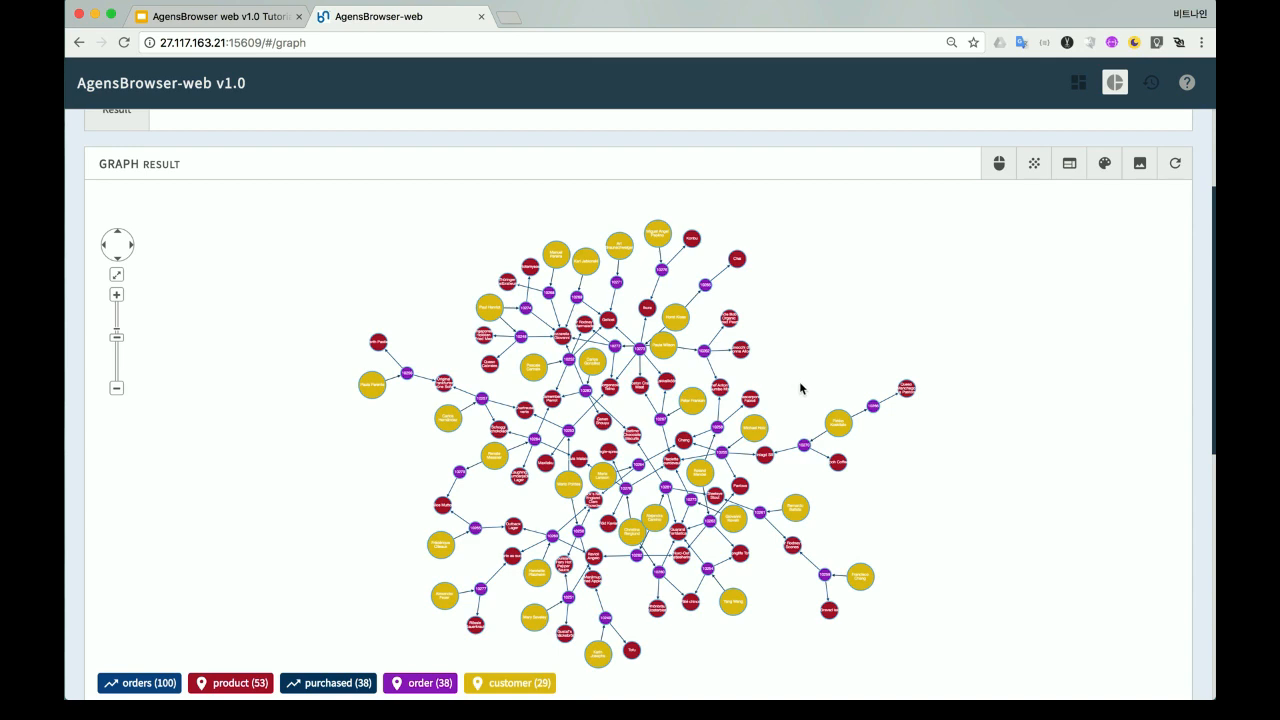
Step: Enable neighbor highlighting and highlight the connections of a central customer node, Jack's New England Clam Chowder and Chang
left_click(1037, 171)
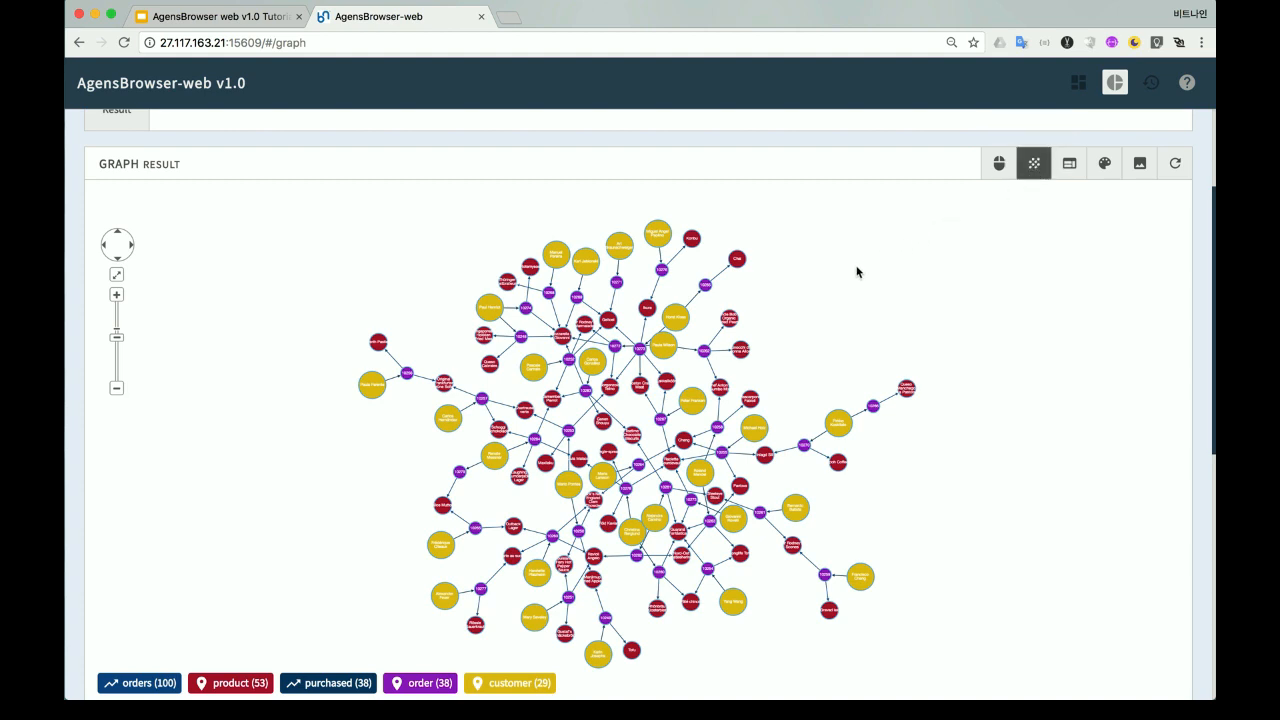
left_click(603, 479)
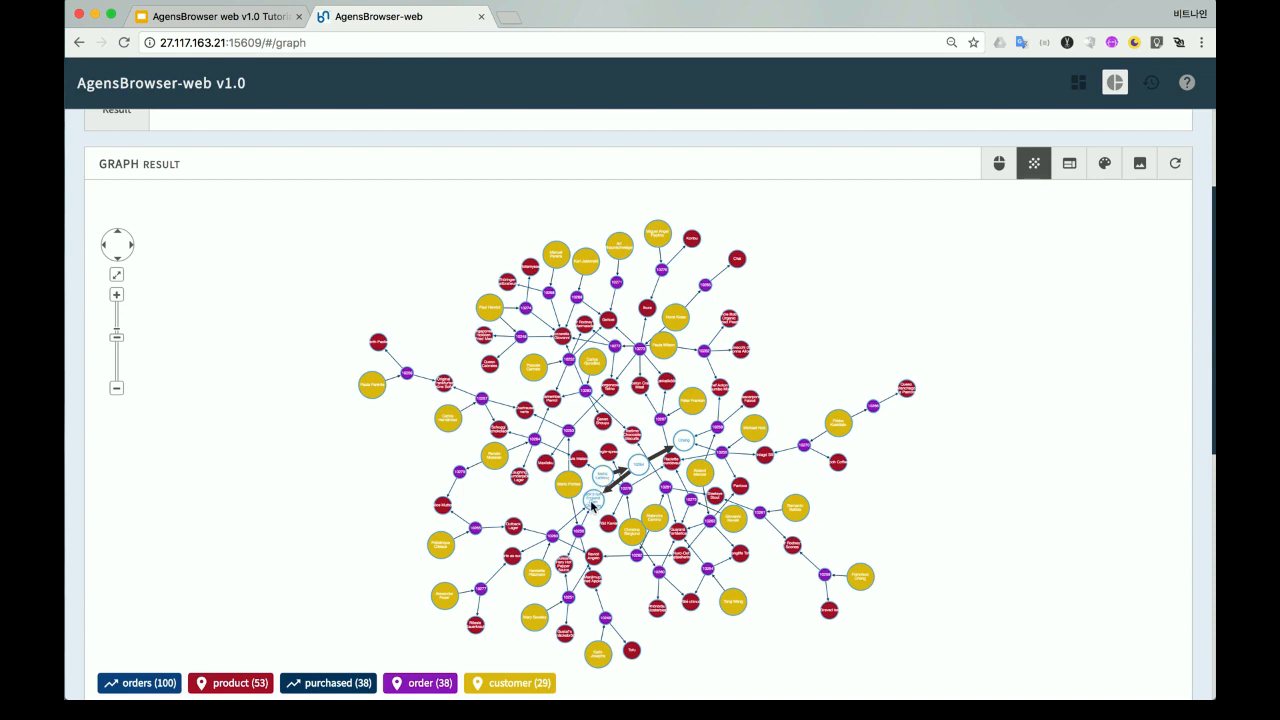
left_click(591, 506)
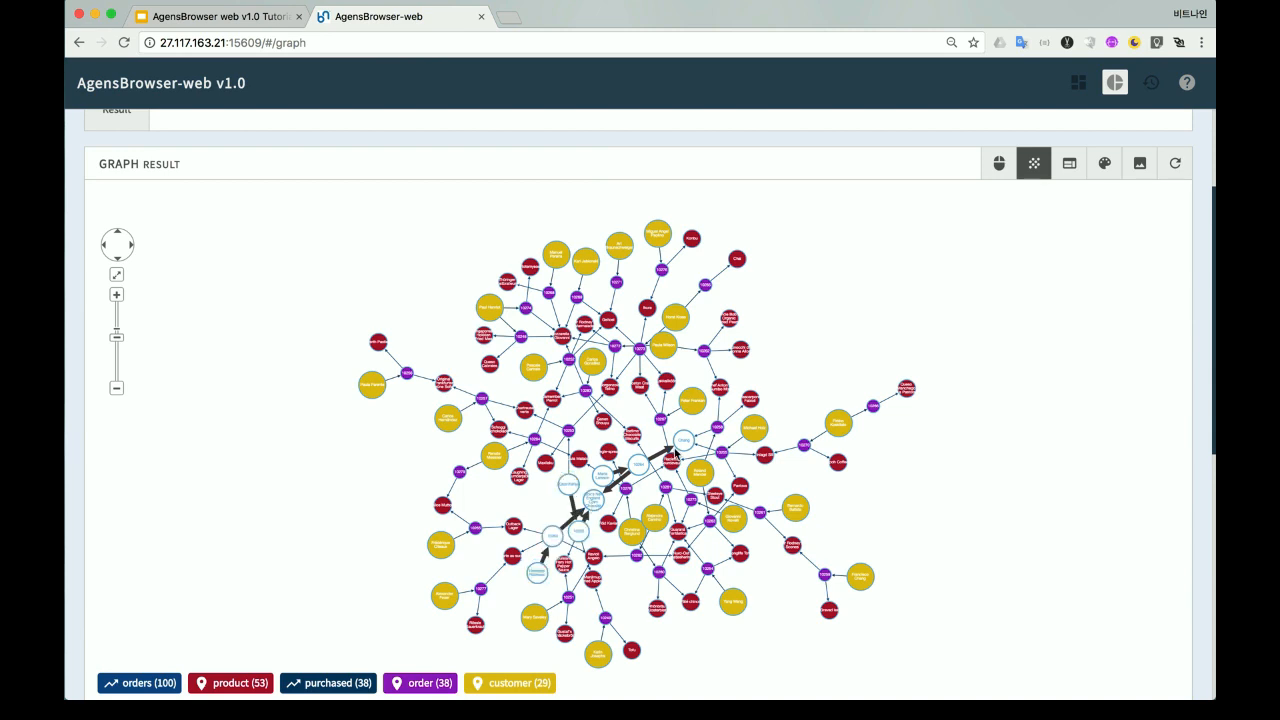
left_click(684, 441)
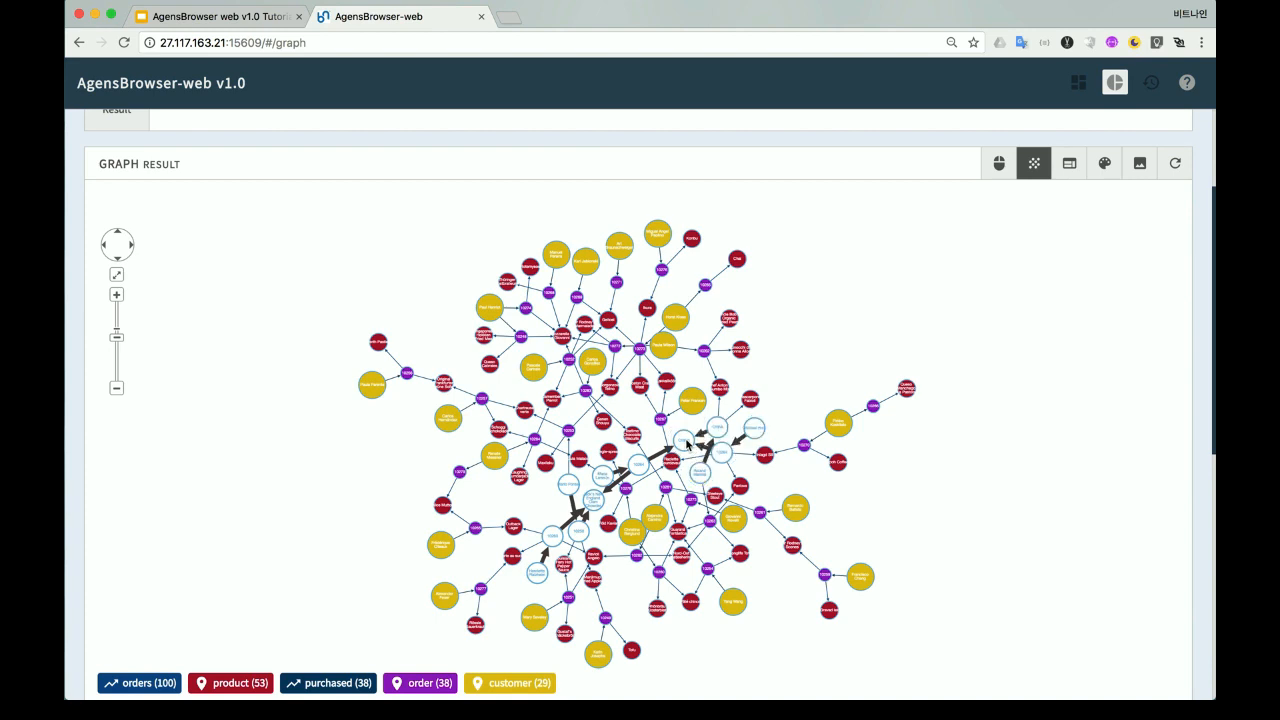
Step: Hide all unselected nodes so only the highlighted neighbors remain in the result graph
right_click(859, 296)
right_click(859, 296)
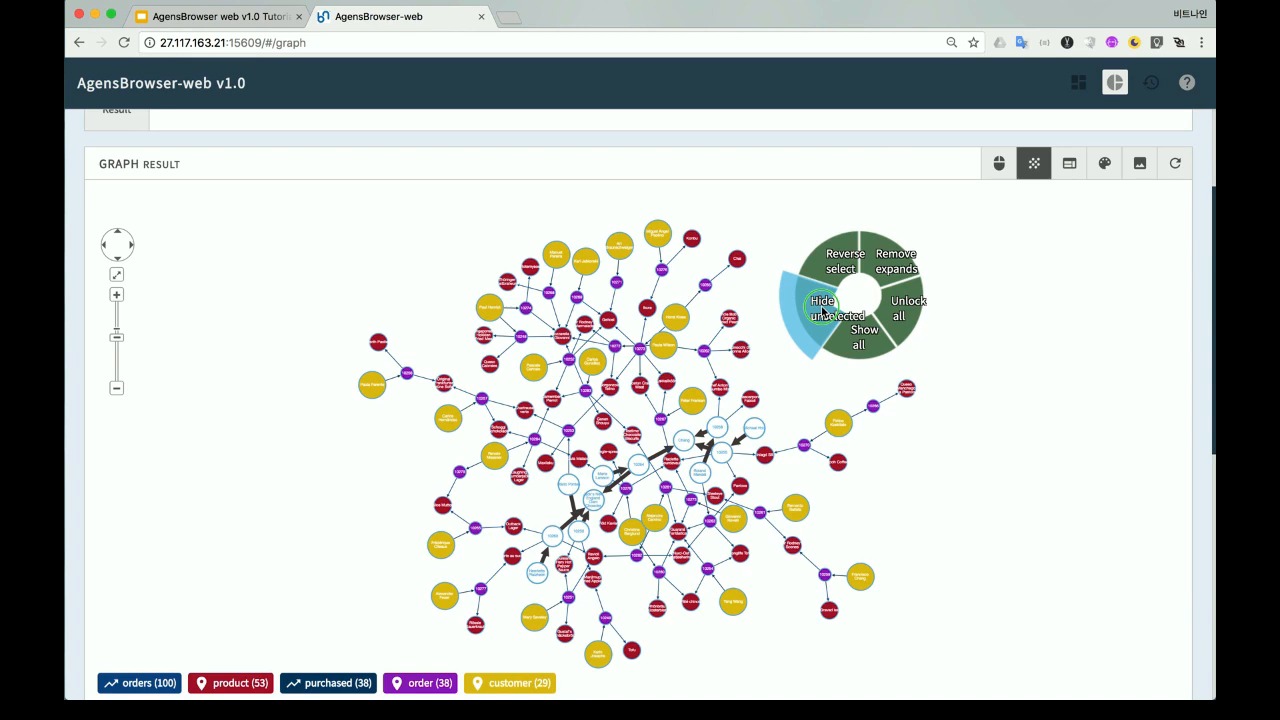
left_click(822, 311)
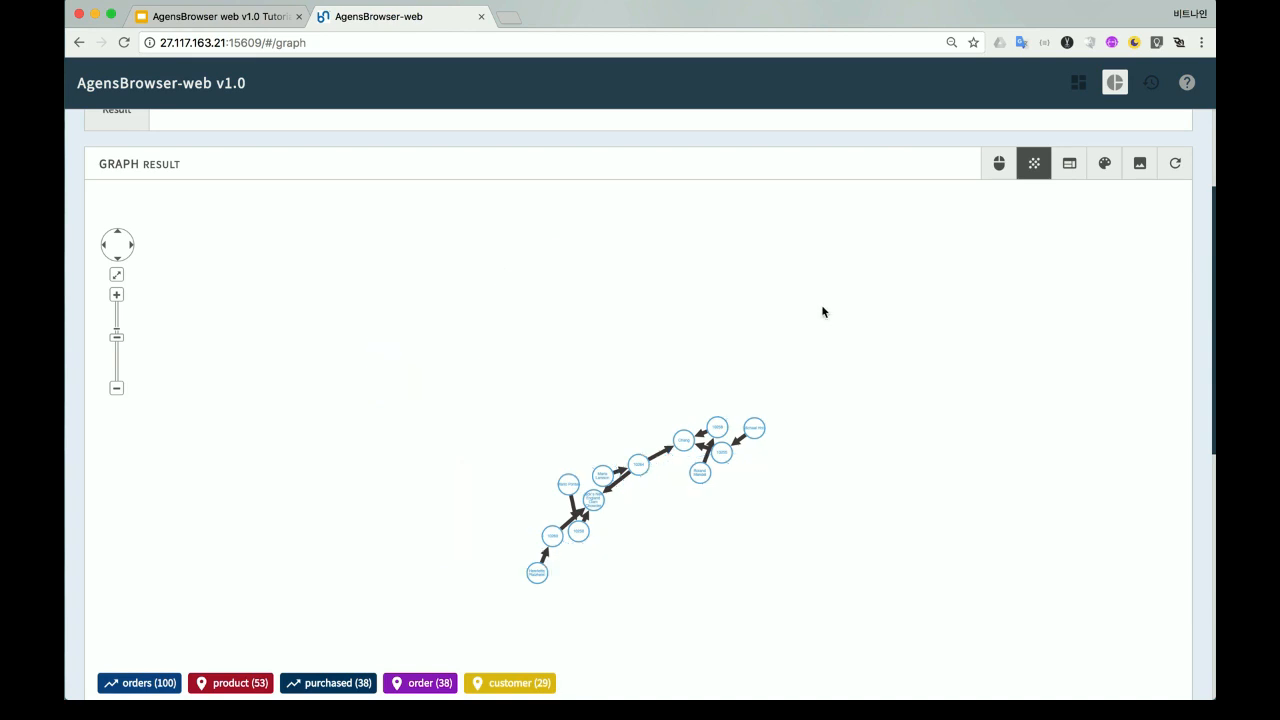
Step: Arrange the remaining nodes with the DAGRE hierarchy layout, then clear the highlight and turn off neighbor highlighting
left_click(1071, 166)
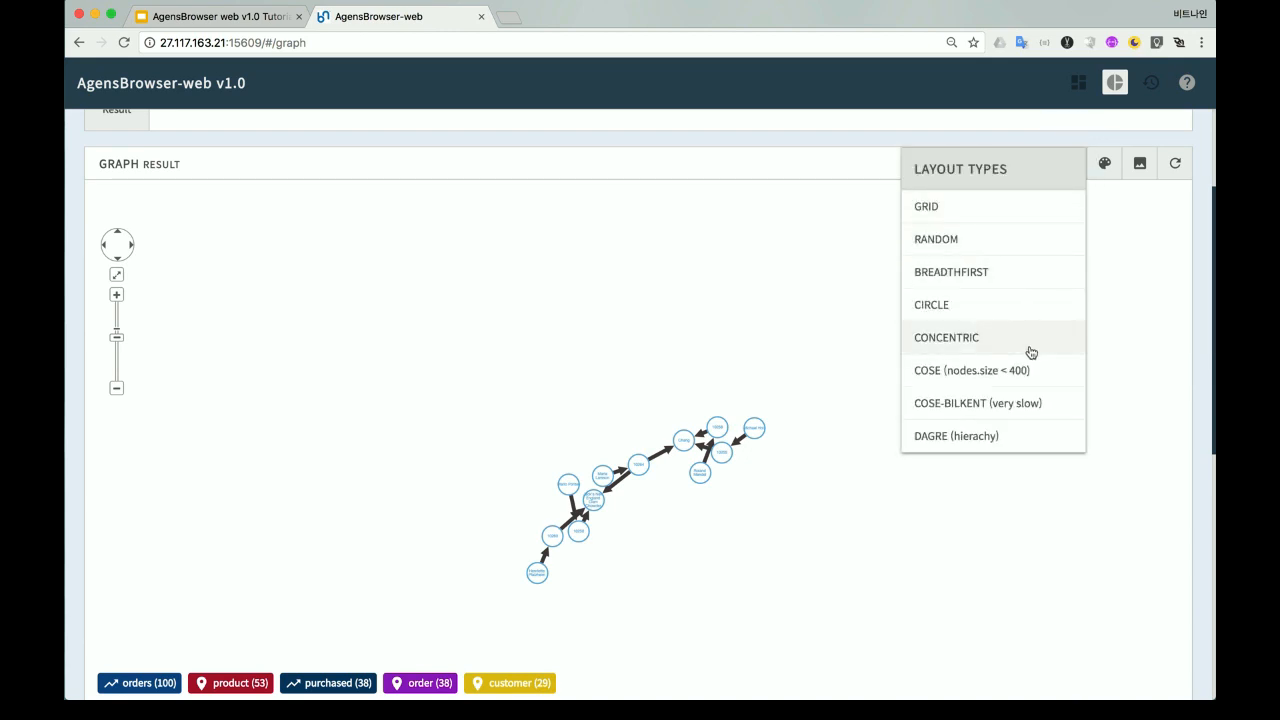
left_click(978, 437)
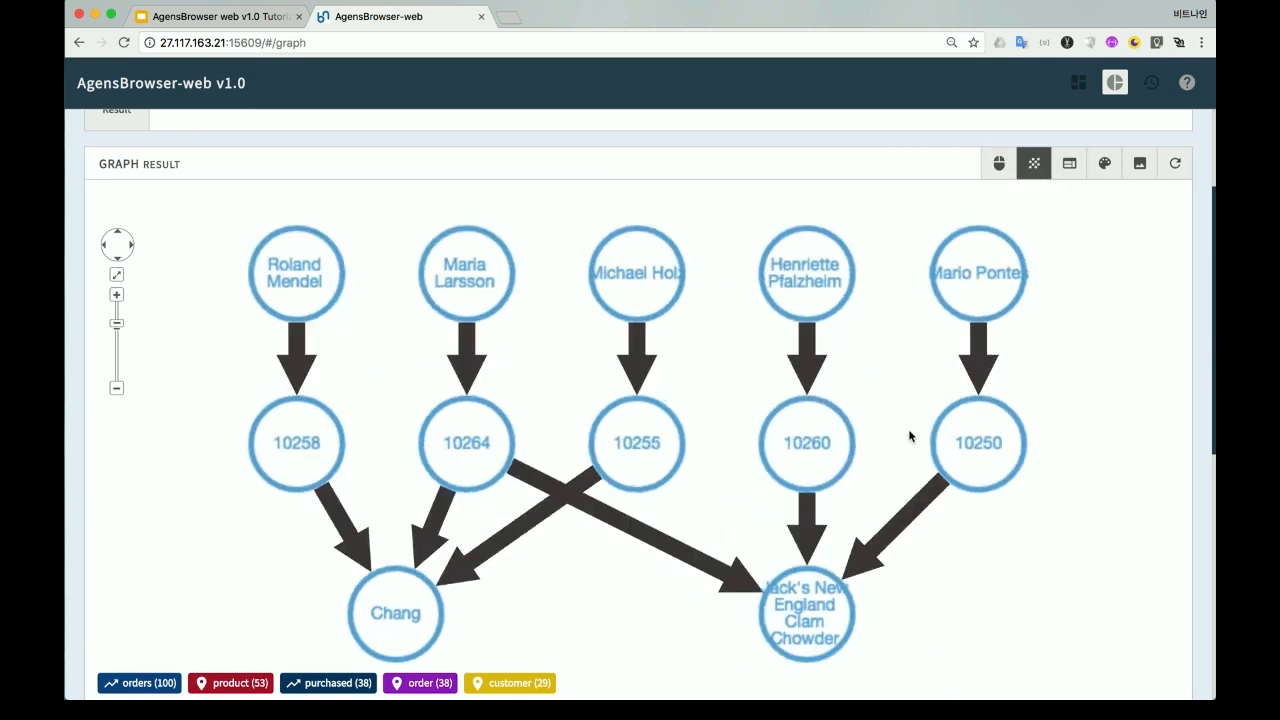
left_click(713, 373)
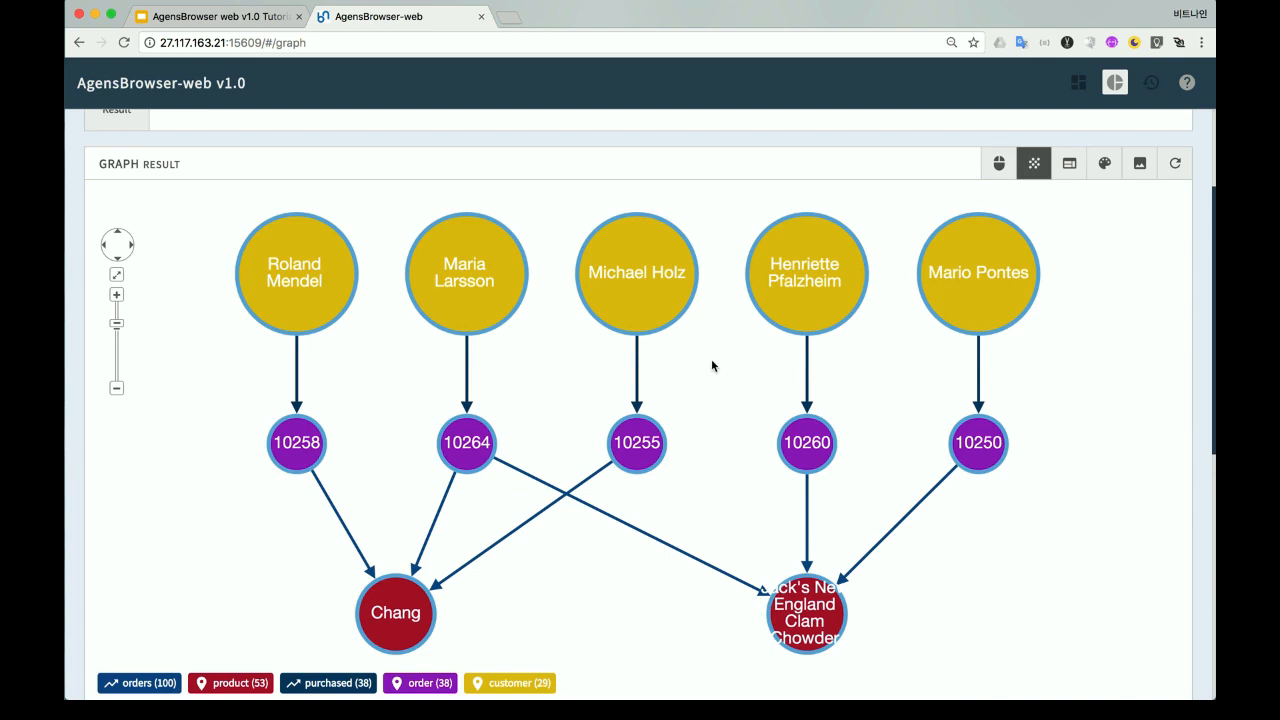
left_click(1034, 163)
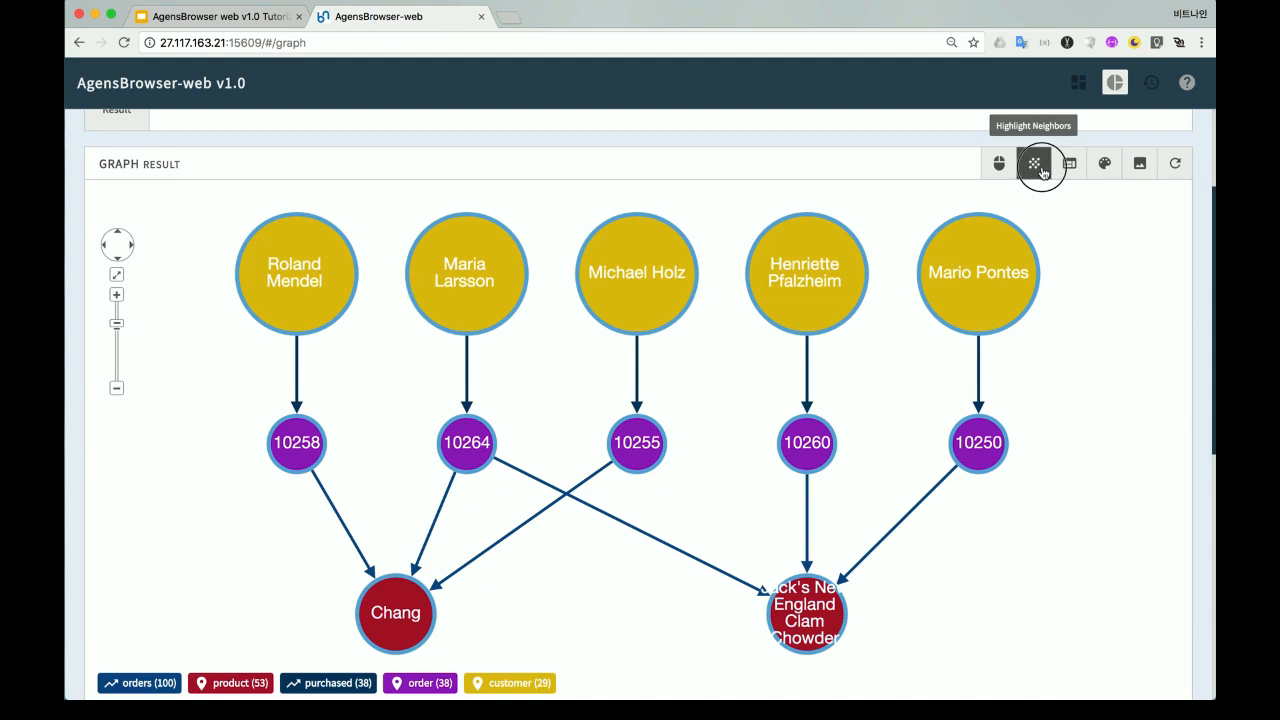
Step: Examine the property data of the first three customer nodes and both product nodes, then close the details
left_click(313, 284)
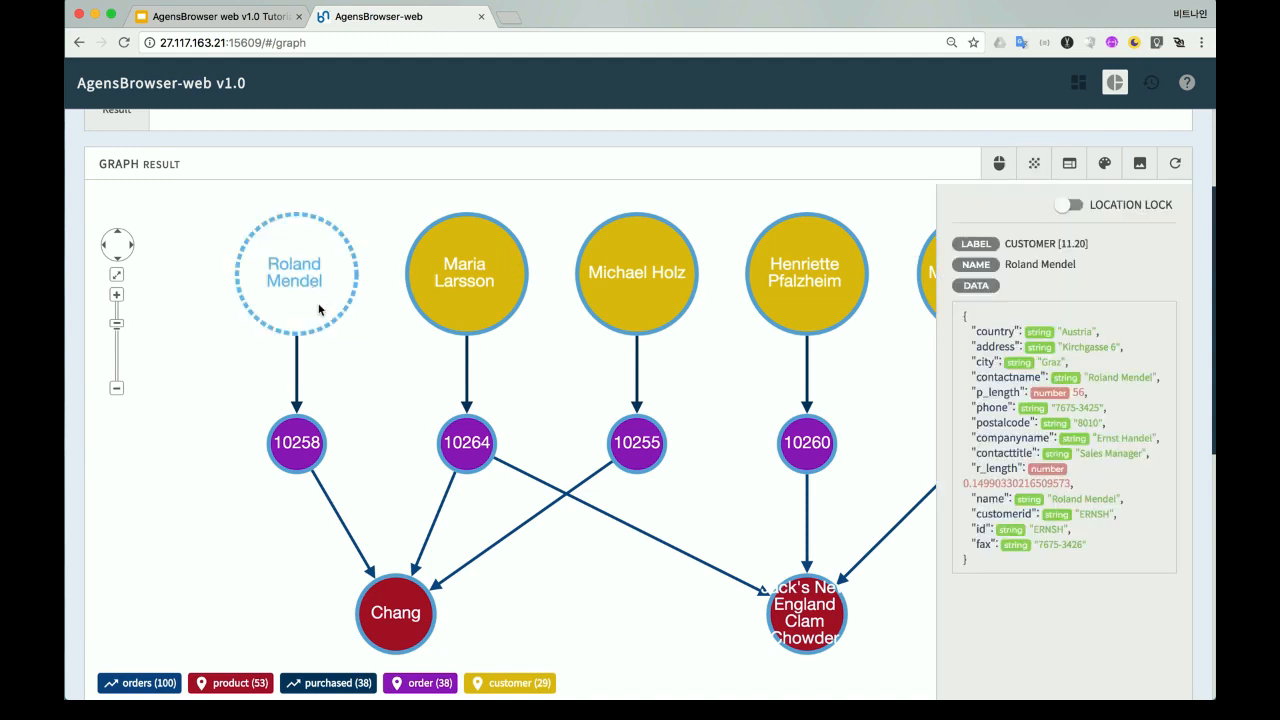
left_click(483, 289)
left_click(658, 289)
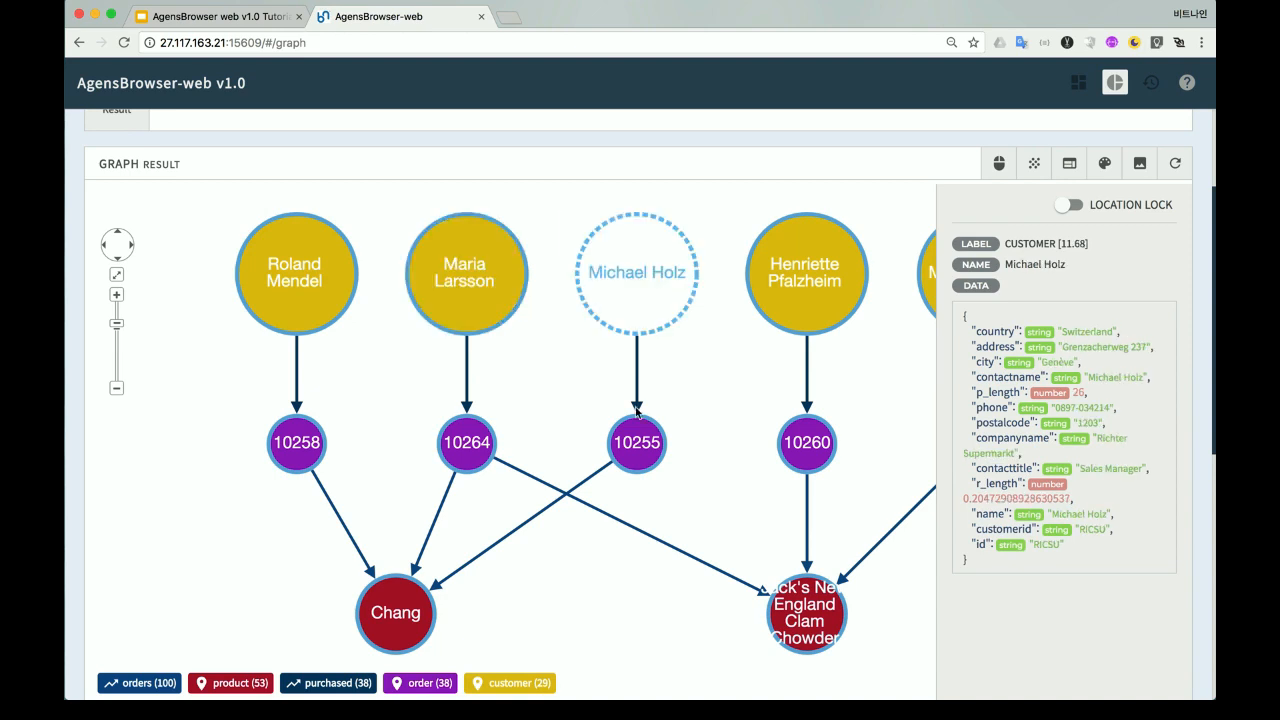
left_click(403, 622)
left_click(822, 619)
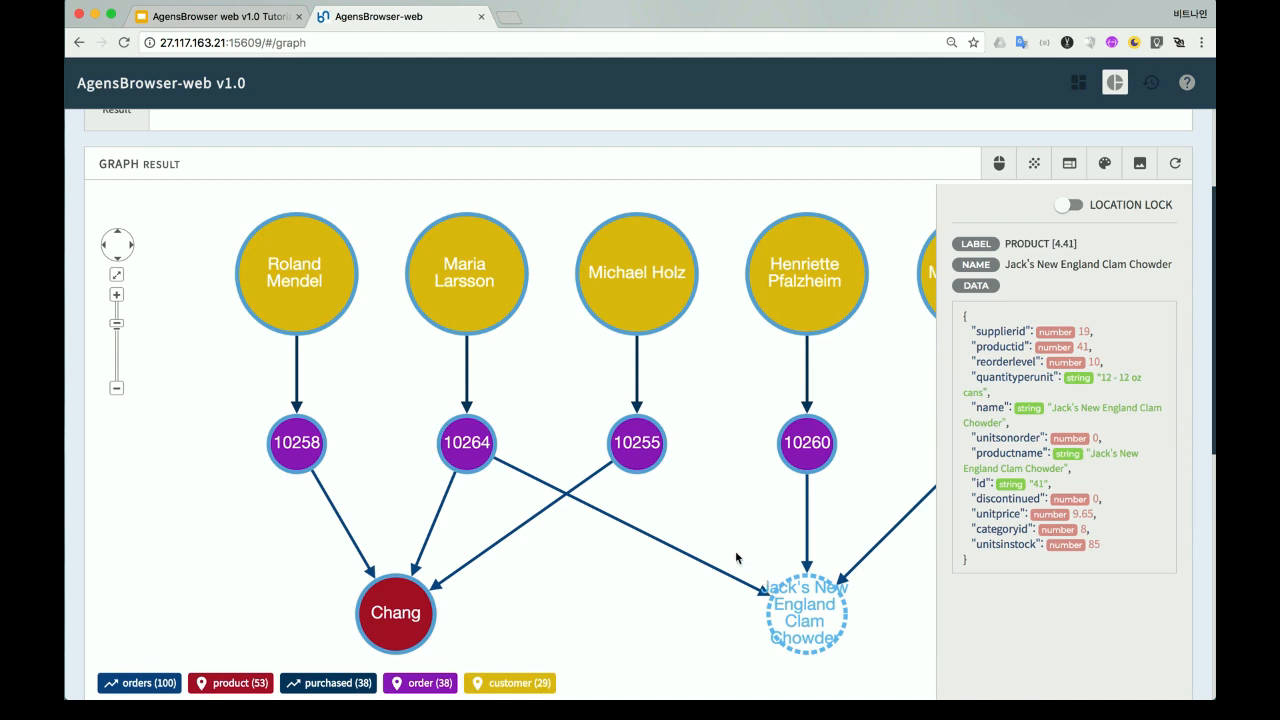
left_click(727, 510)
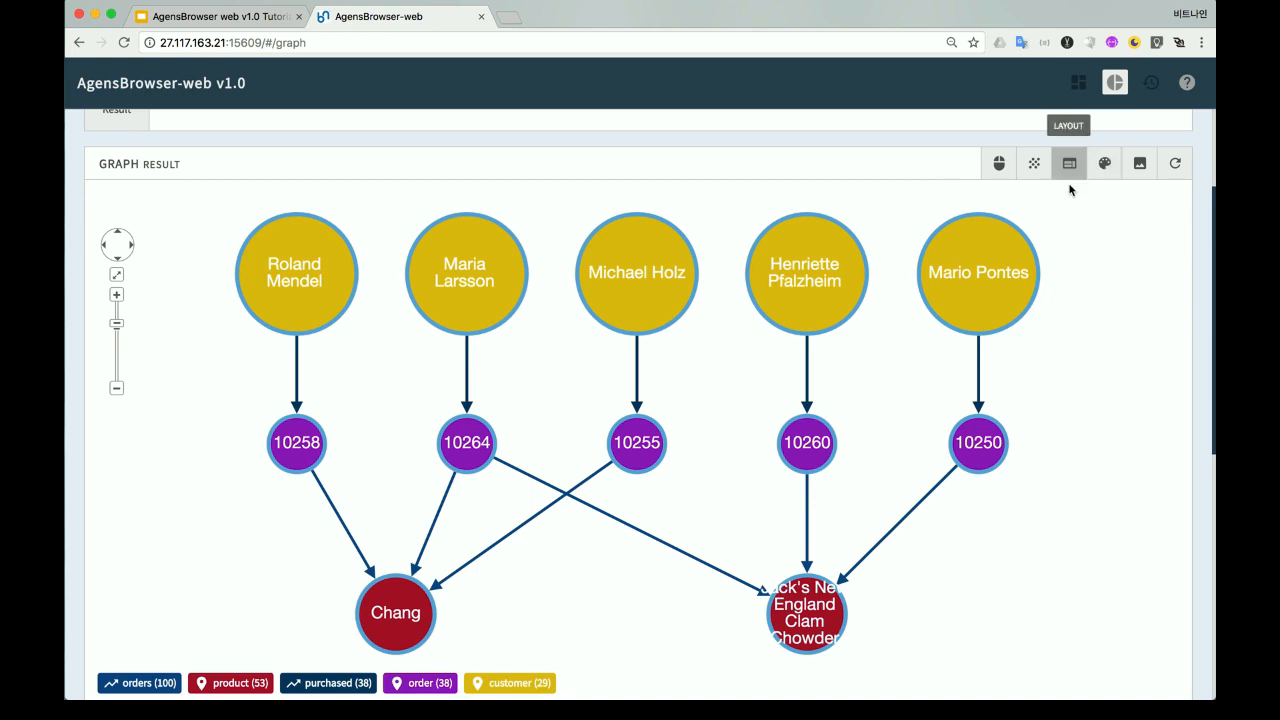
Step: Export the result graph as a PNG image named northwind_sample01 with the BITNINE.NET watermark
left_click(1136, 172)
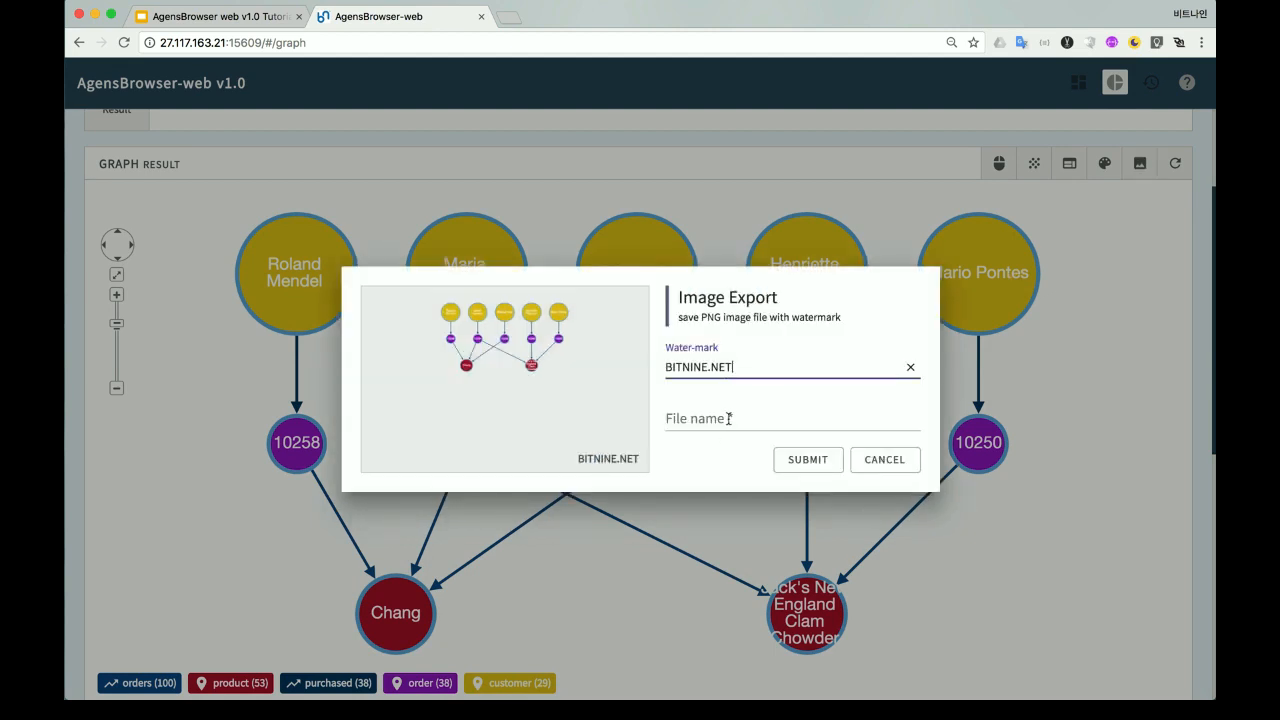
left_click(713, 419)
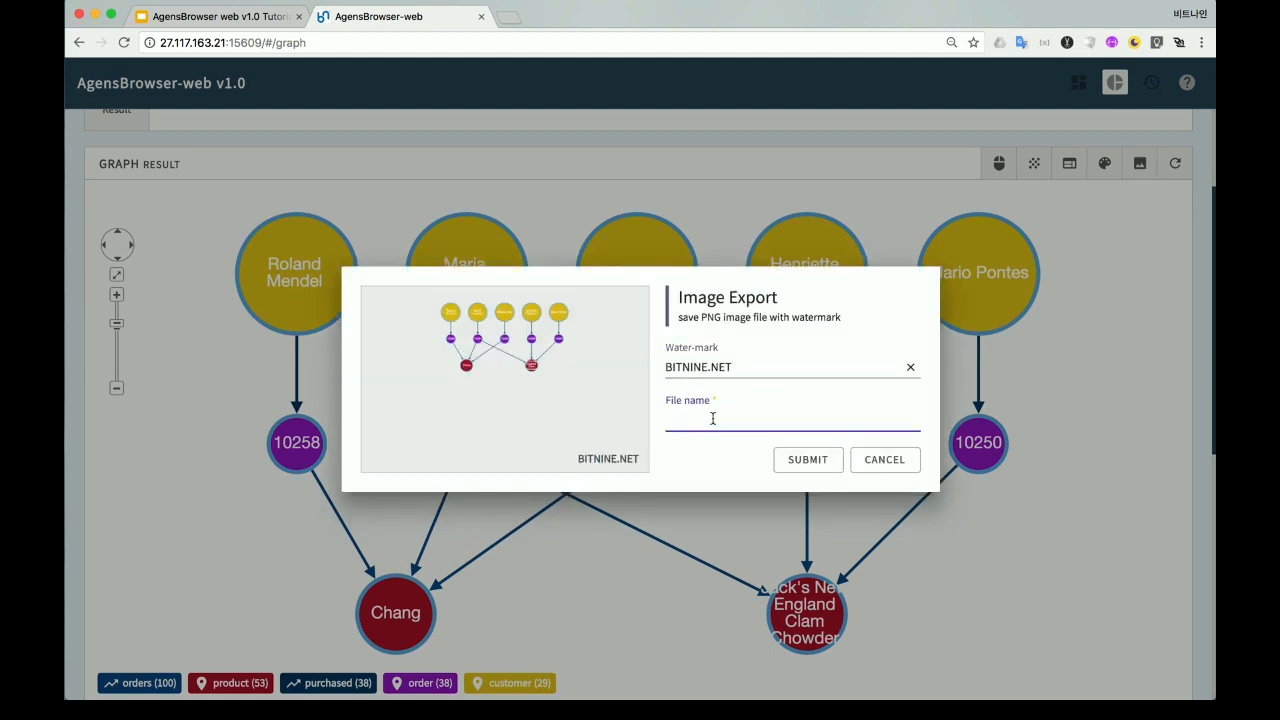
type("ㅜㅐㄱ시")
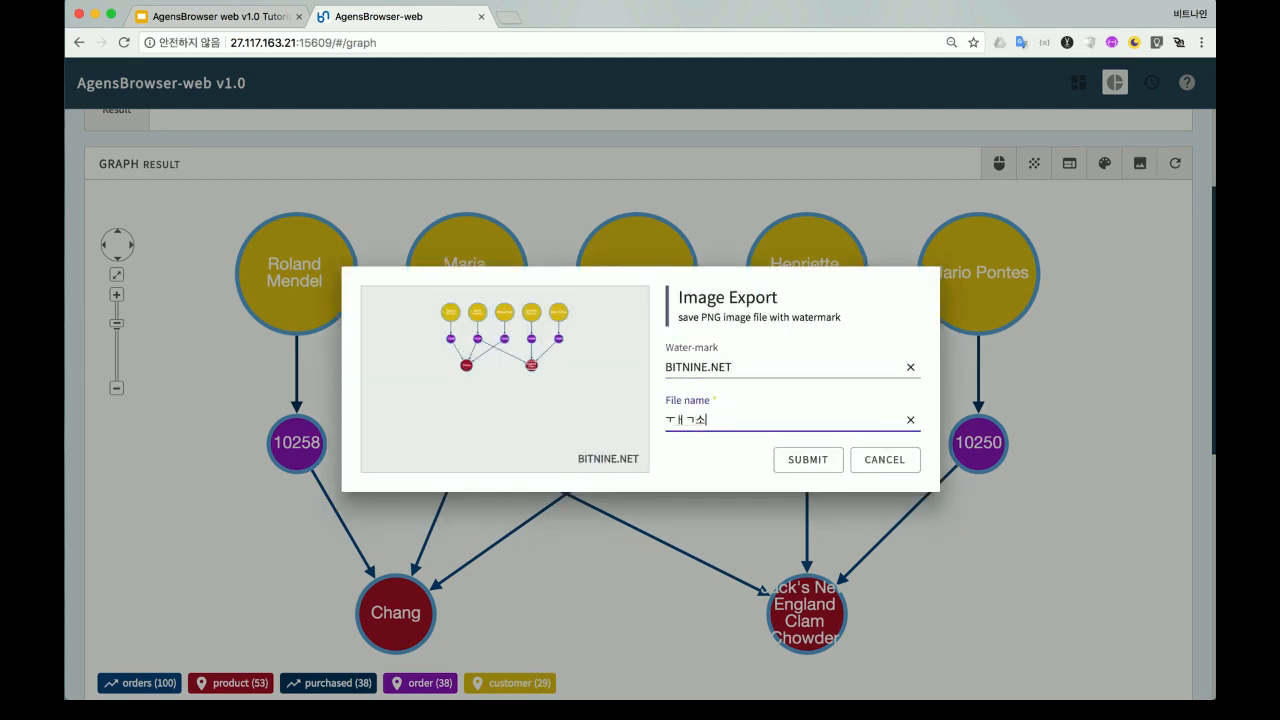
key("BackSpace")
key("BackSpace")
key("BackSpace")
type("northwind_sample01")
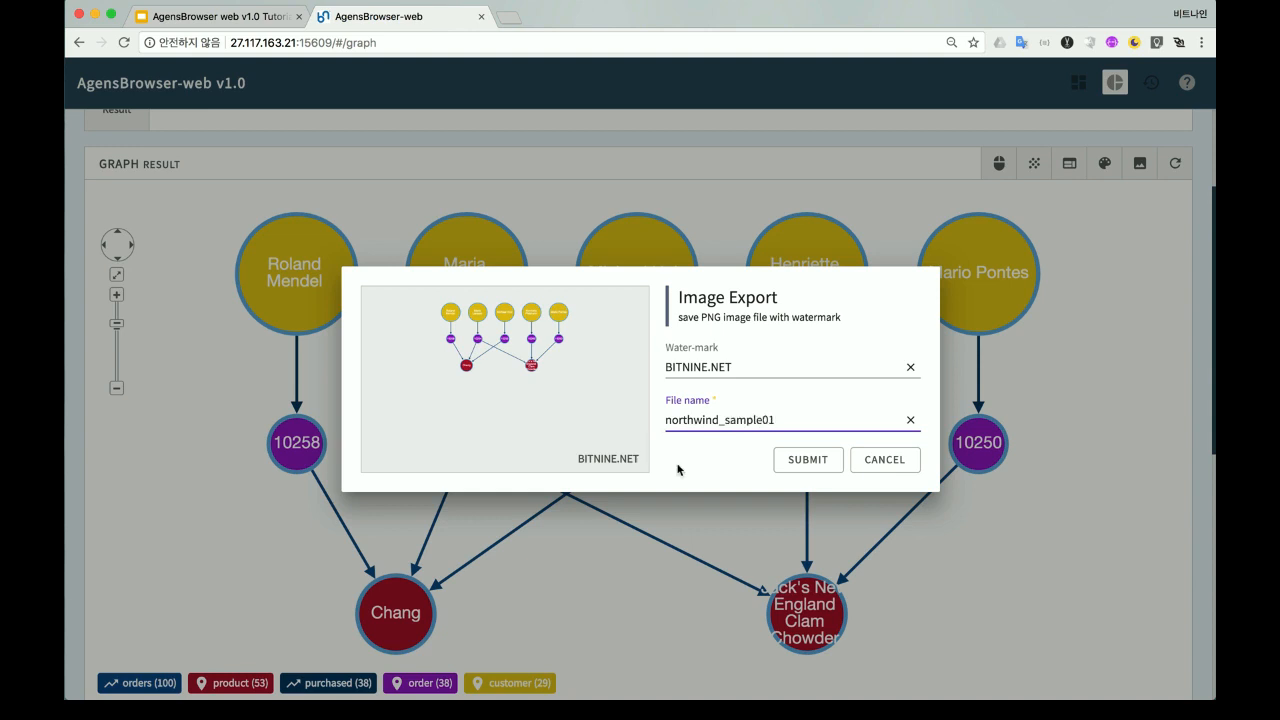
left_click(808, 459)
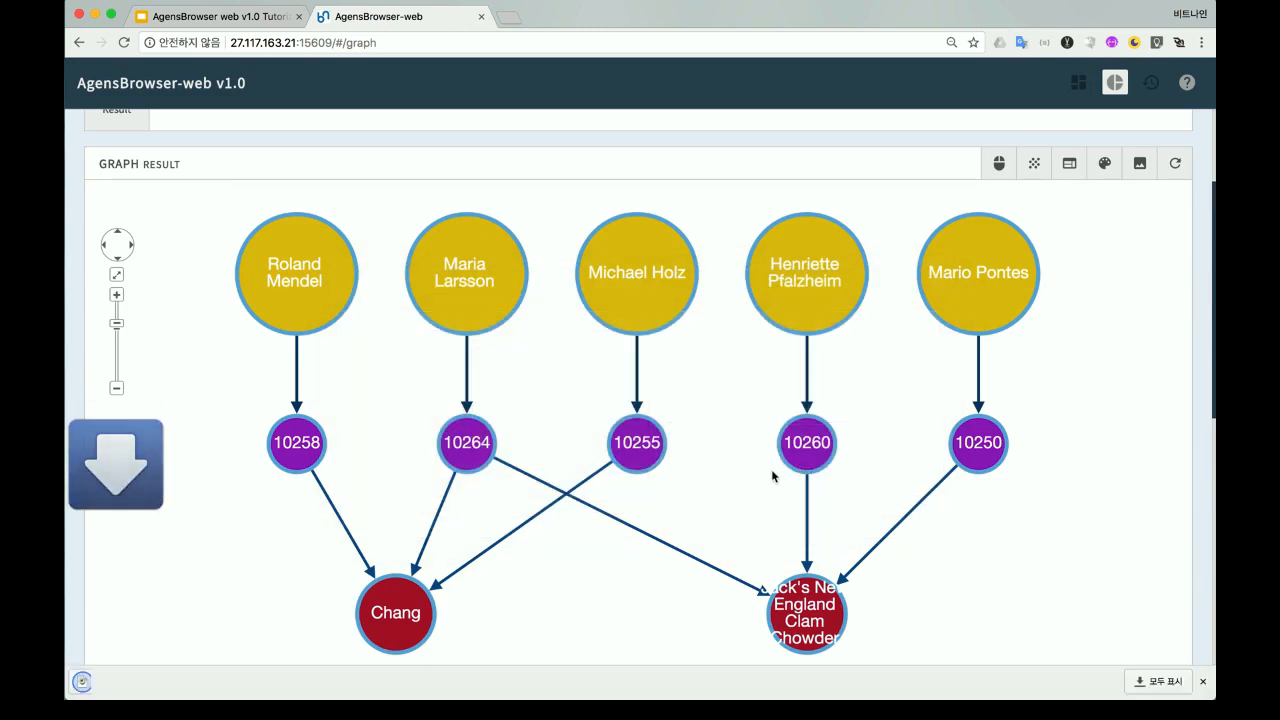
Step: Open the exported northwind_sample01.png to check the graph image, then close the image viewer
left_click(173, 685)
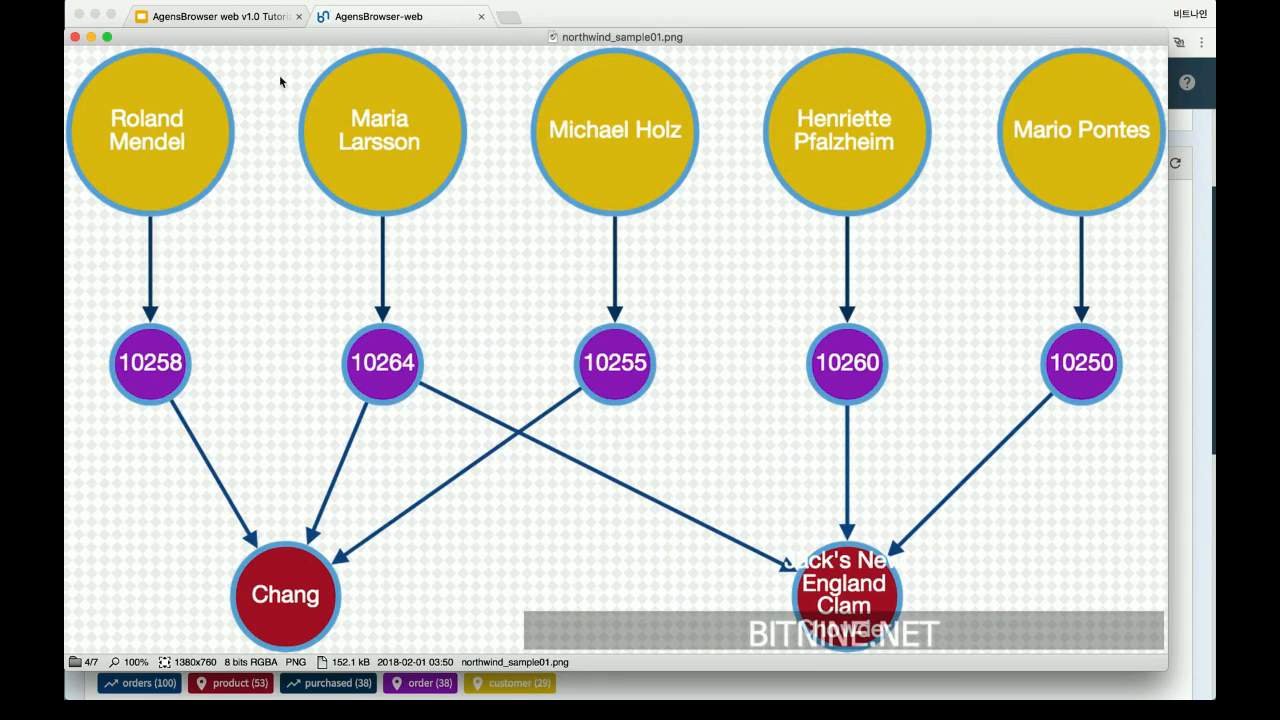
left_click(75, 38)
left_click(385, 381)
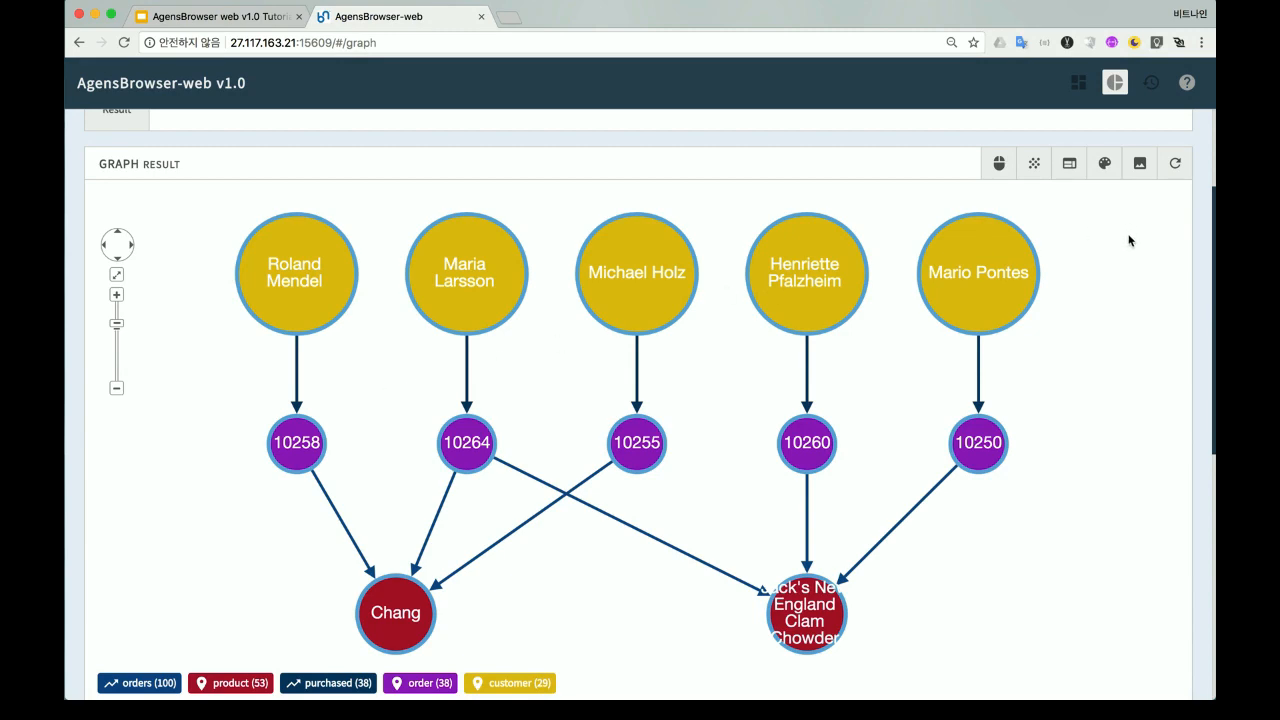
Step: Save the current query and graph as a project titled "test project 01" with the description "sub-graph"
scroll(1057, 354, "up", 4)
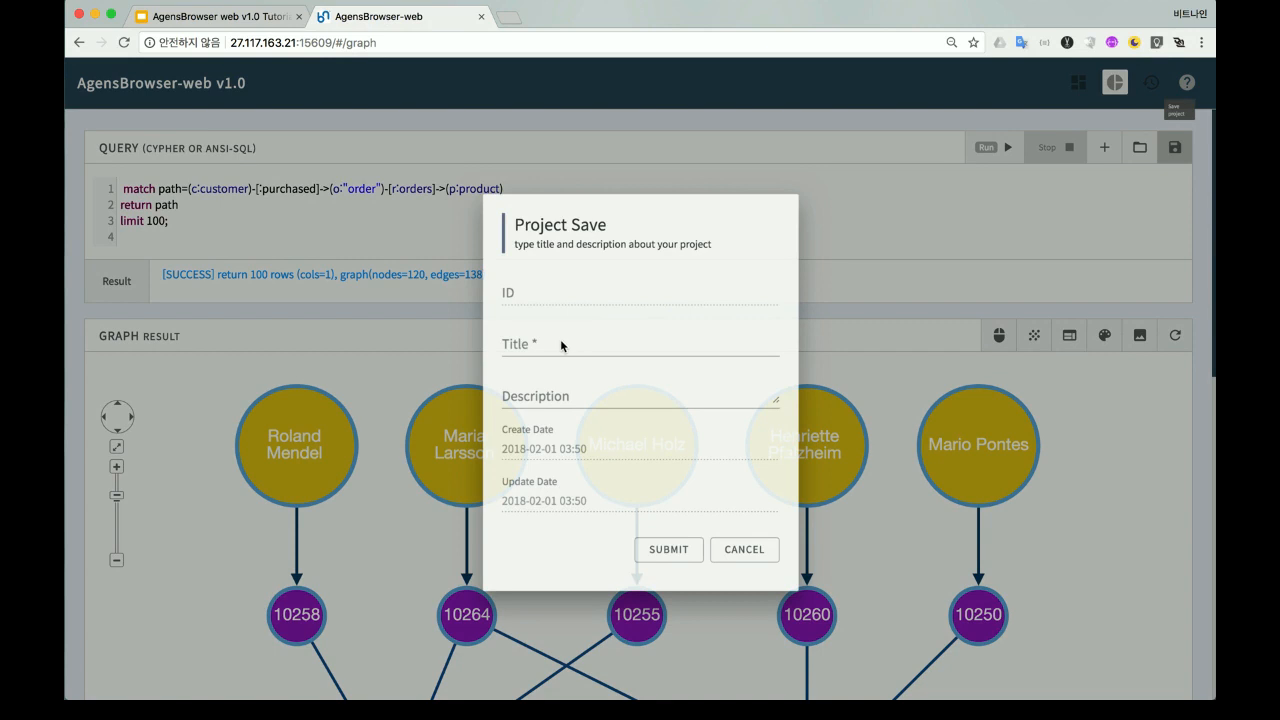
left_click(563, 331)
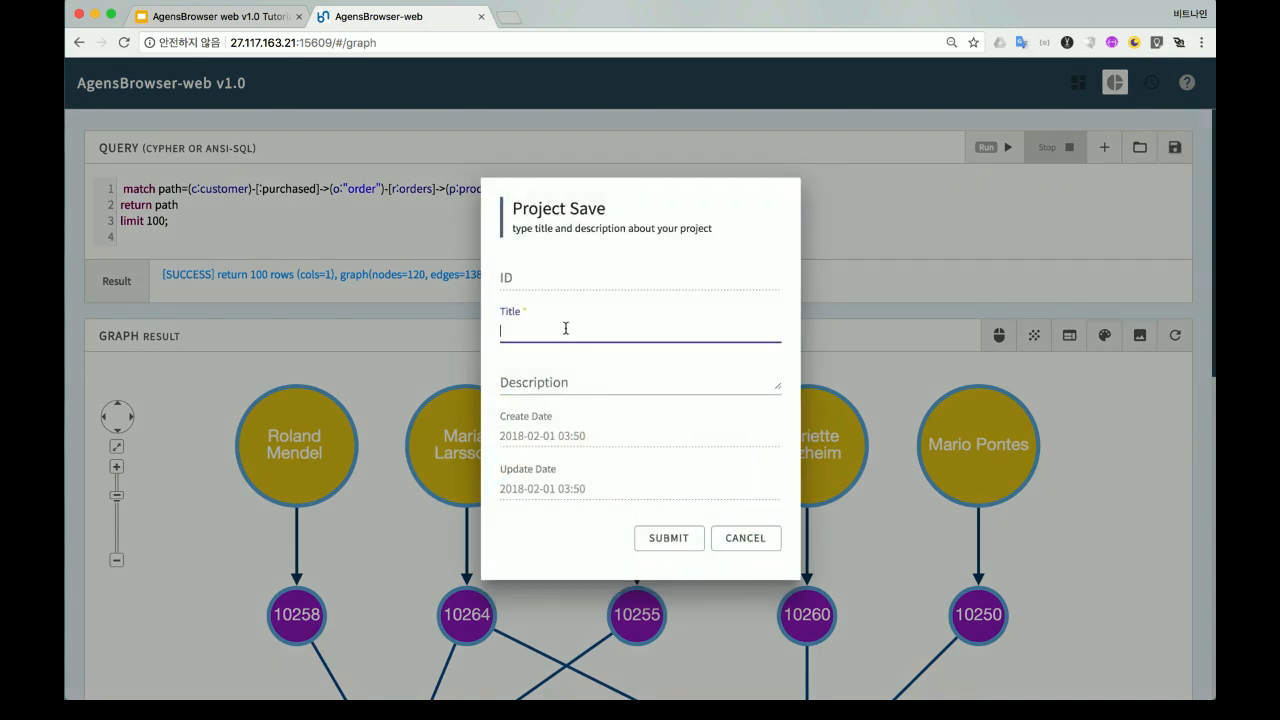
type("test project 01")
left_click(590, 382)
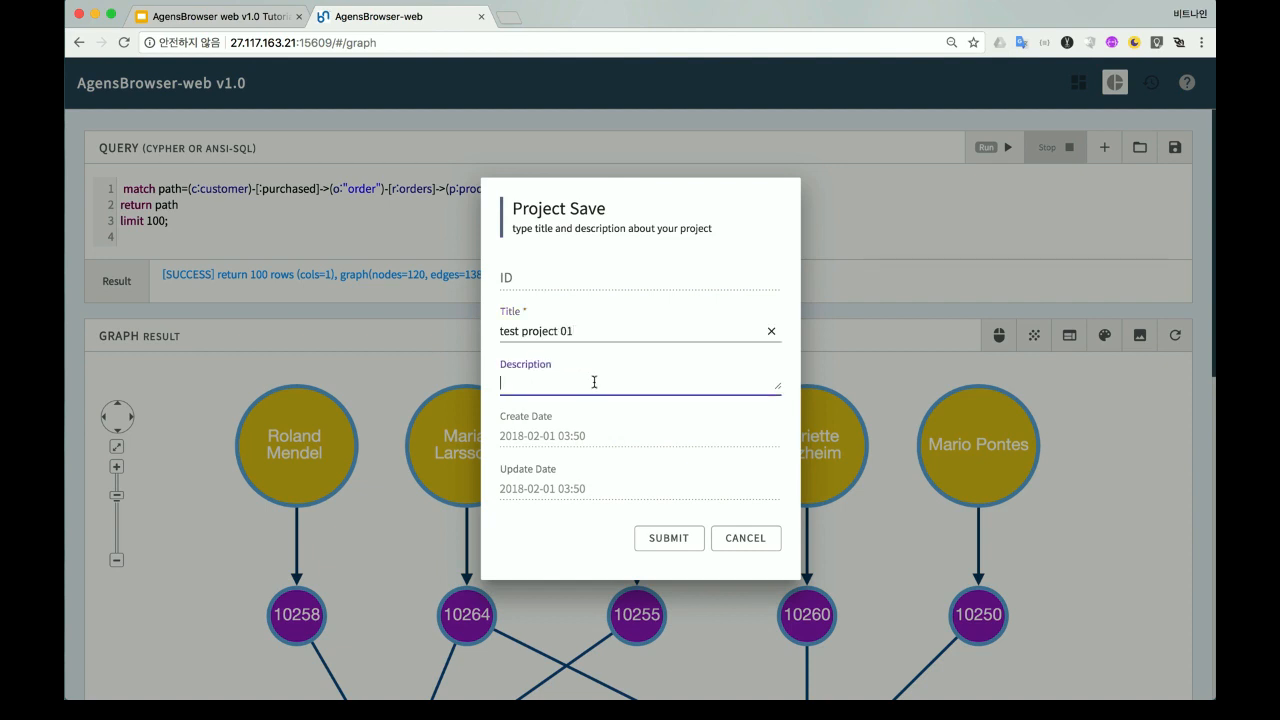
type("sub-graph")
left_click(669, 538)
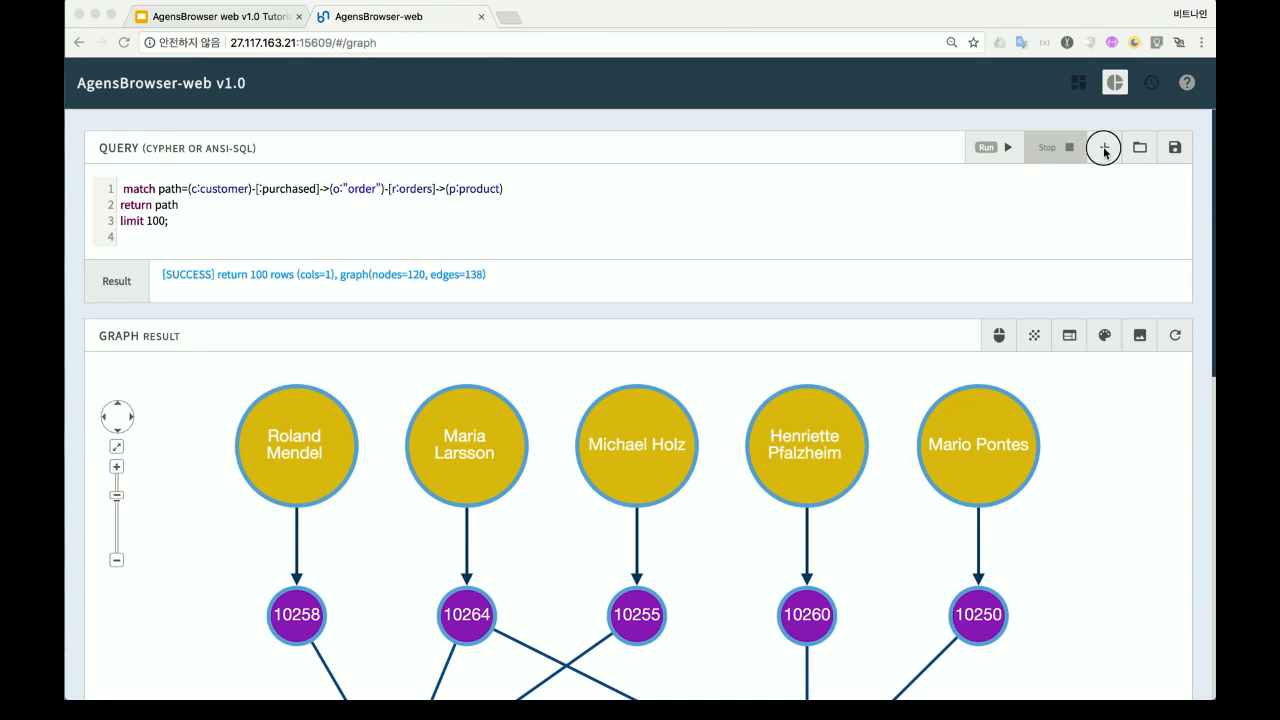
Step: Run a new path query from customer through PURCHASED, ORDERS and PART_OF to category, filtered by one customer's ID and limited to 100
left_click(311, 181)
type("match path=(c:customer)-[:PURCHASED]->(o:\"order\")-[:ORDERS]->(p:product)-[:PART_OF]->(:category) WHERE c.ID = 'ANTON' return path limit 100;")
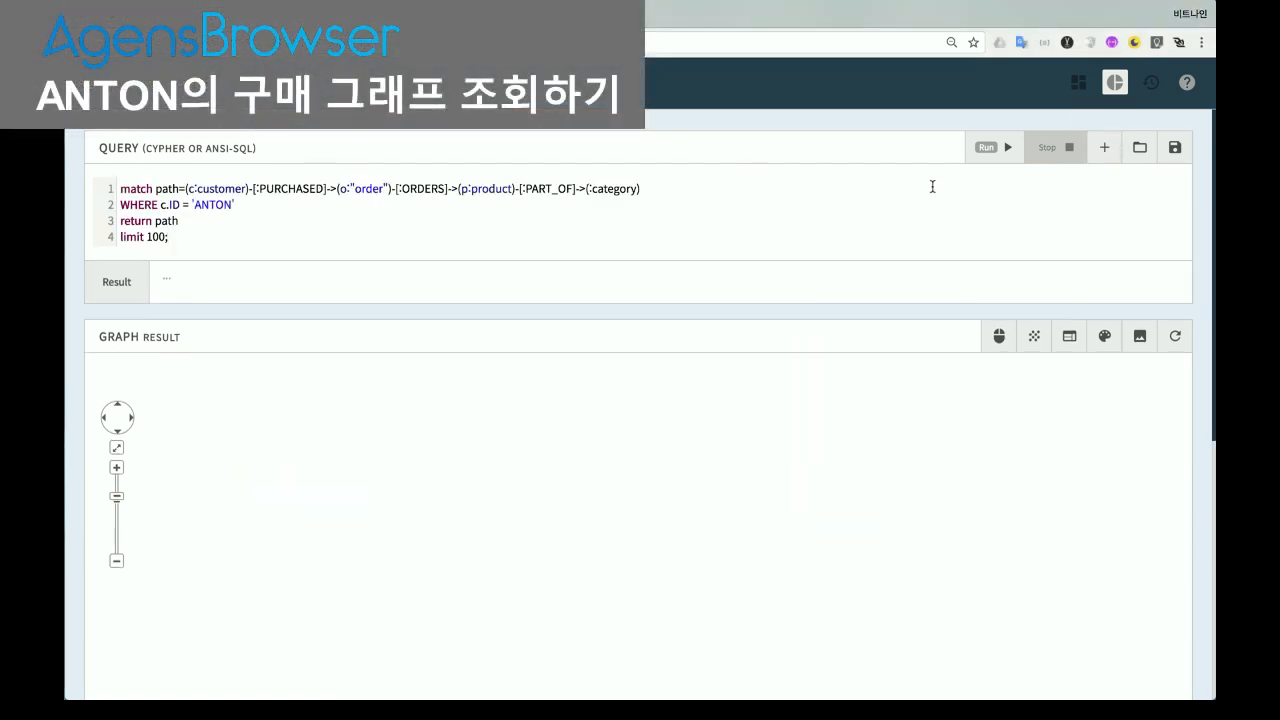
left_click(1003, 145)
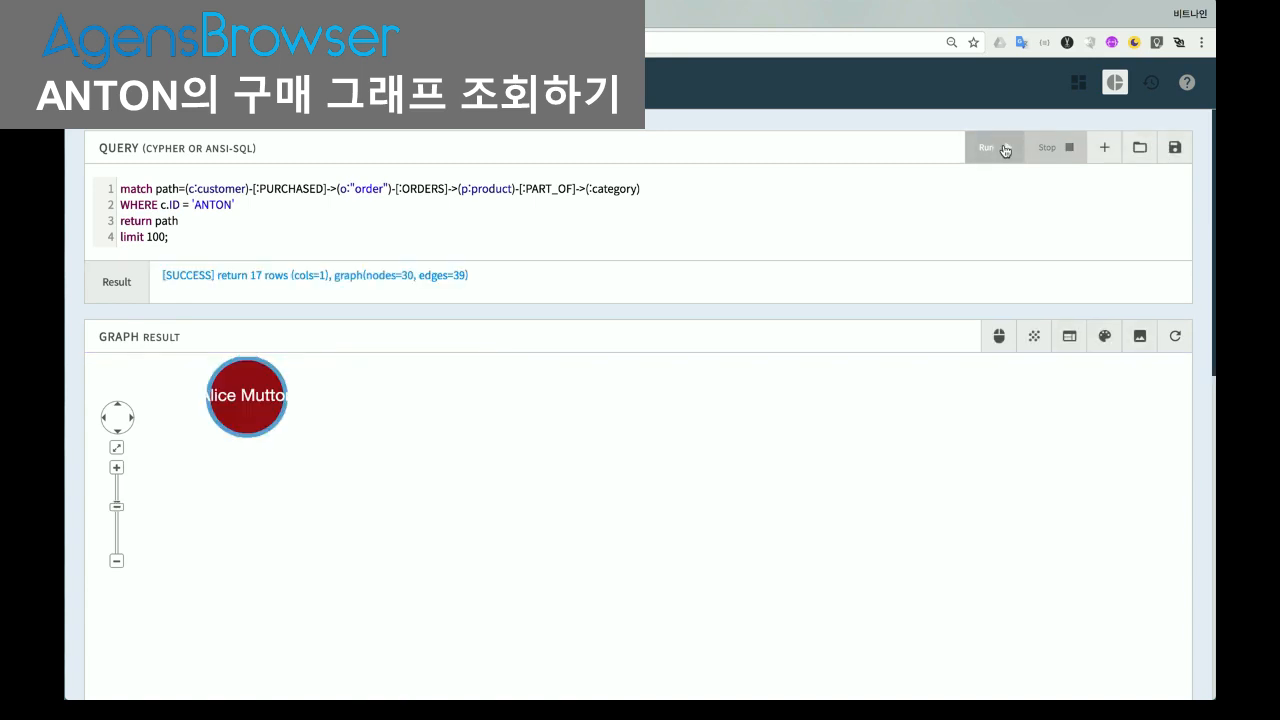
left_click(804, 453)
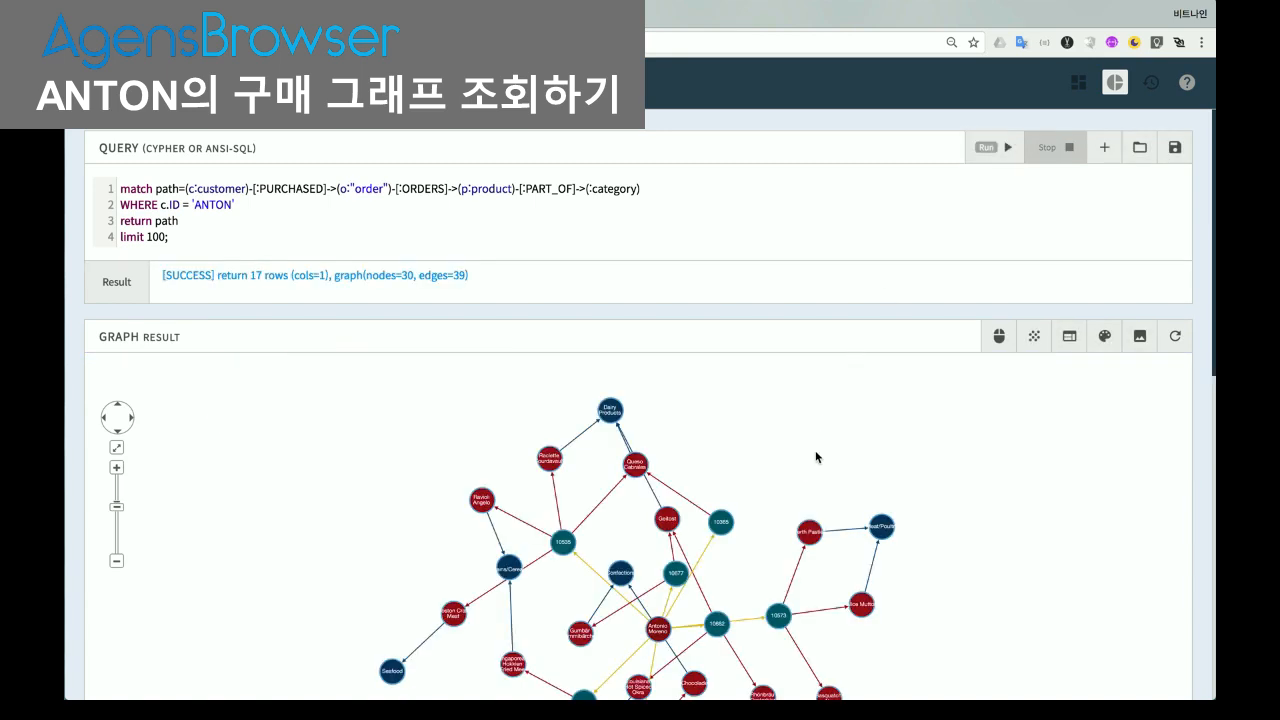
Step: Arrange the customer's purchase graph with the DAGRE hierarchy layout
scroll(815, 450, "down", 3)
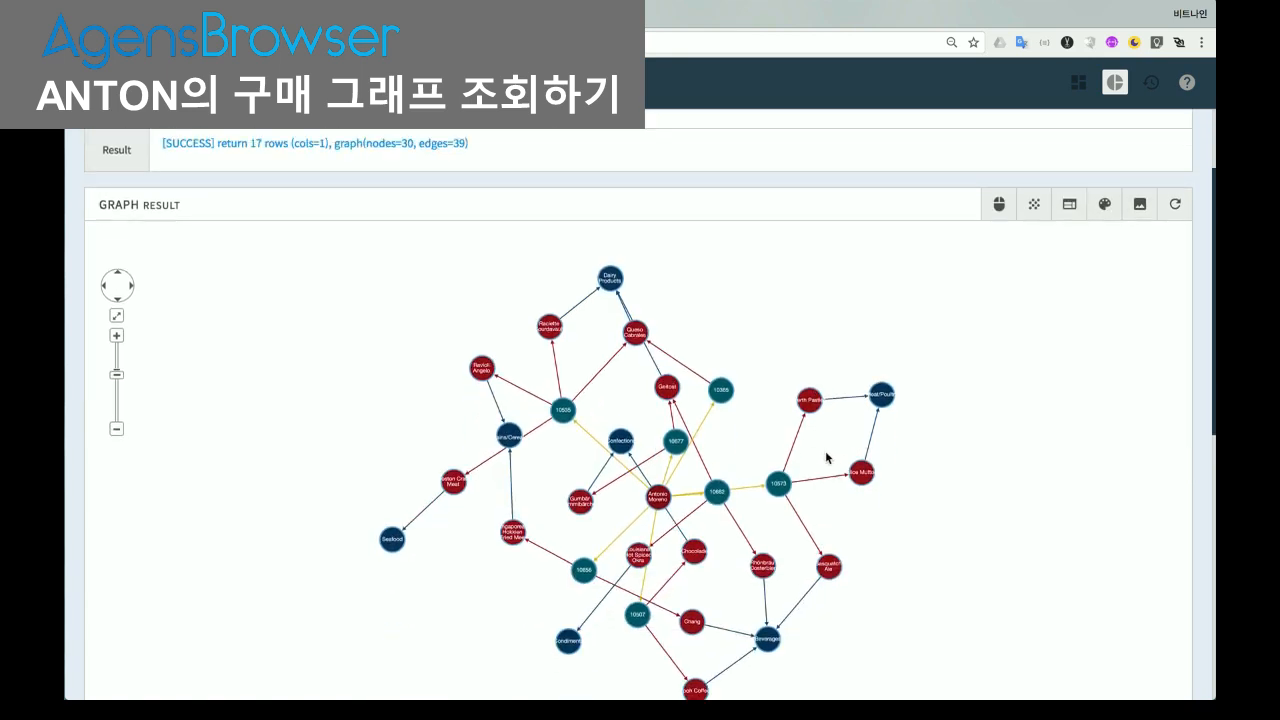
scroll(826, 457, "down", 2)
scroll(826, 457, "up", 1)
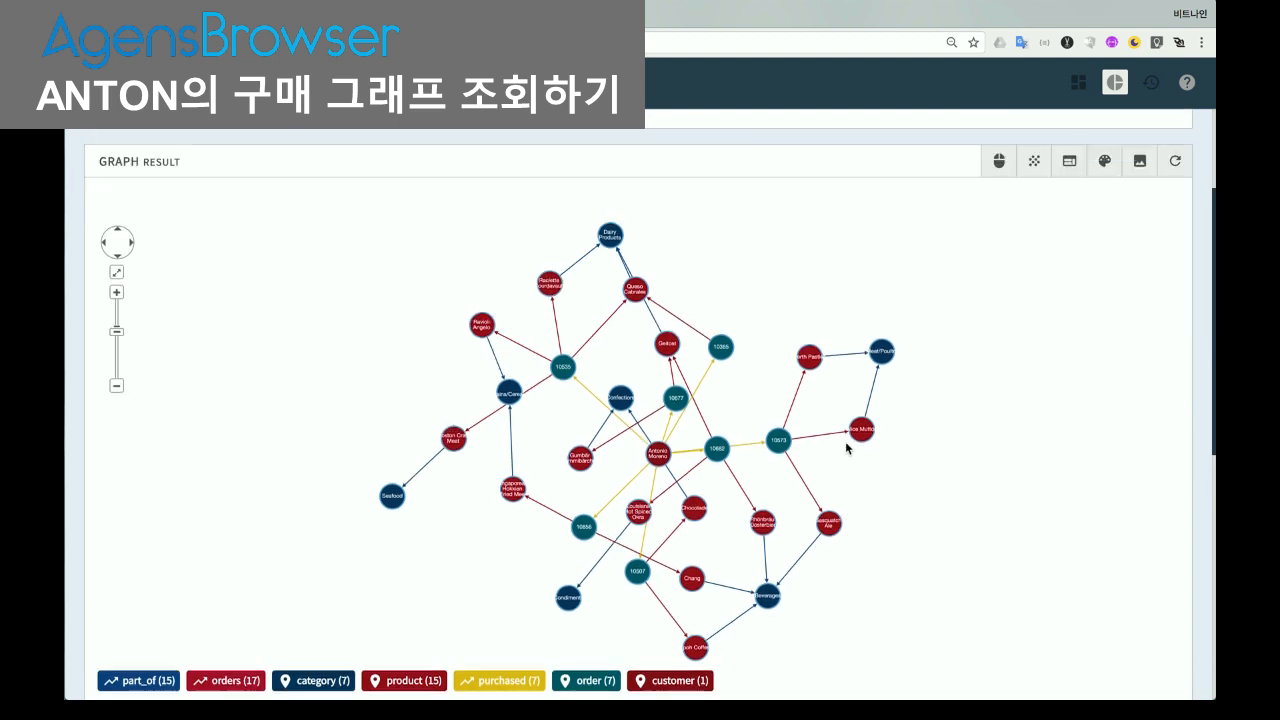
left_click(1070, 164)
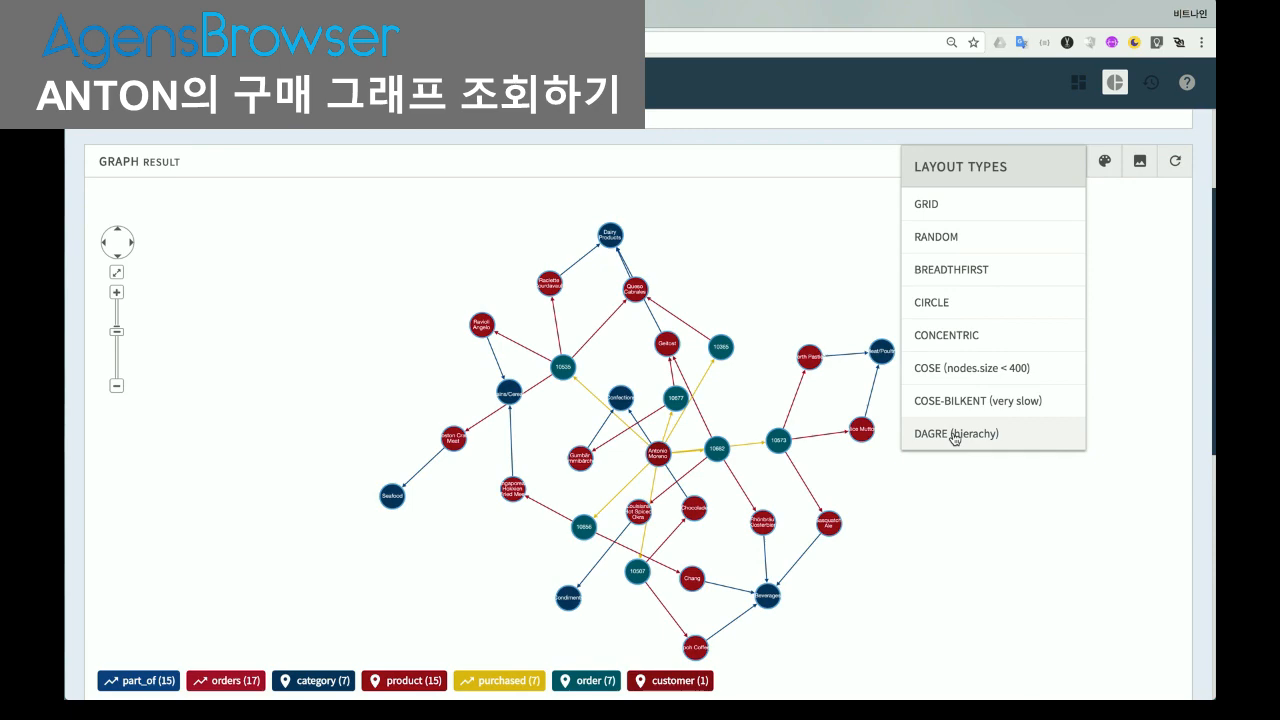
left_click(954, 434)
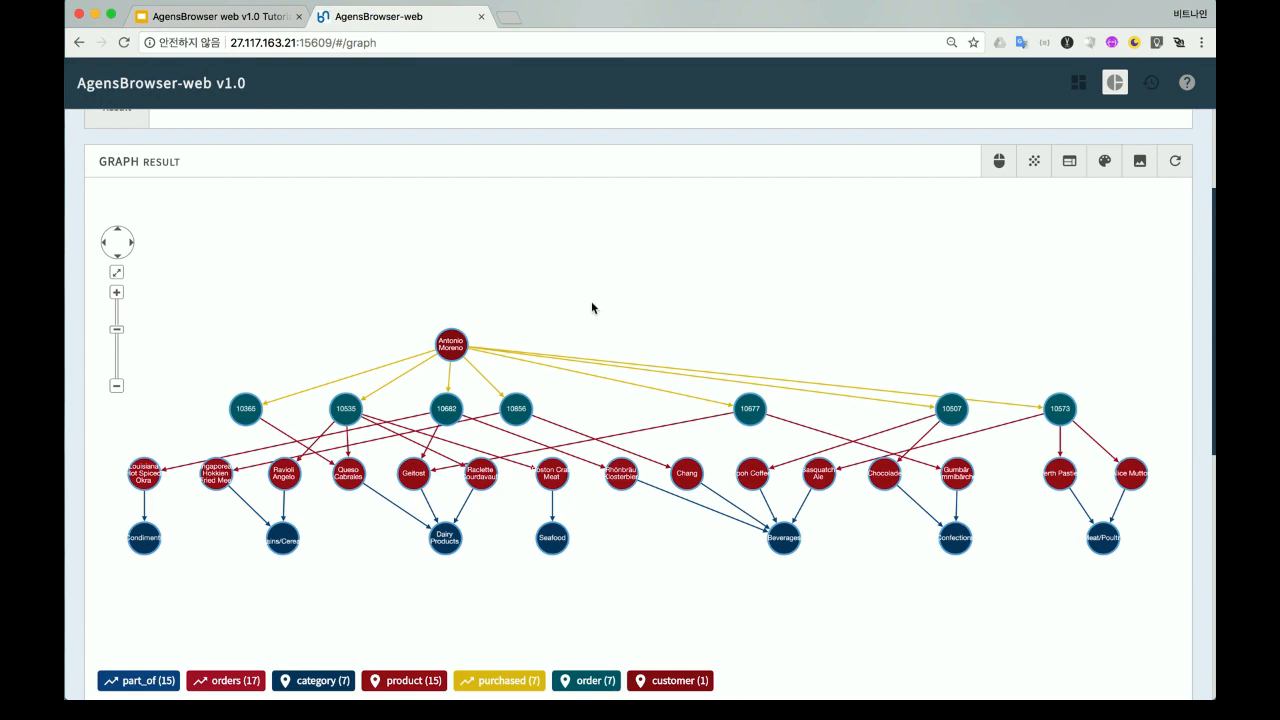
Step: Expand the first order node to its employee and inspect the added employee node's property data
right_click(458, 346)
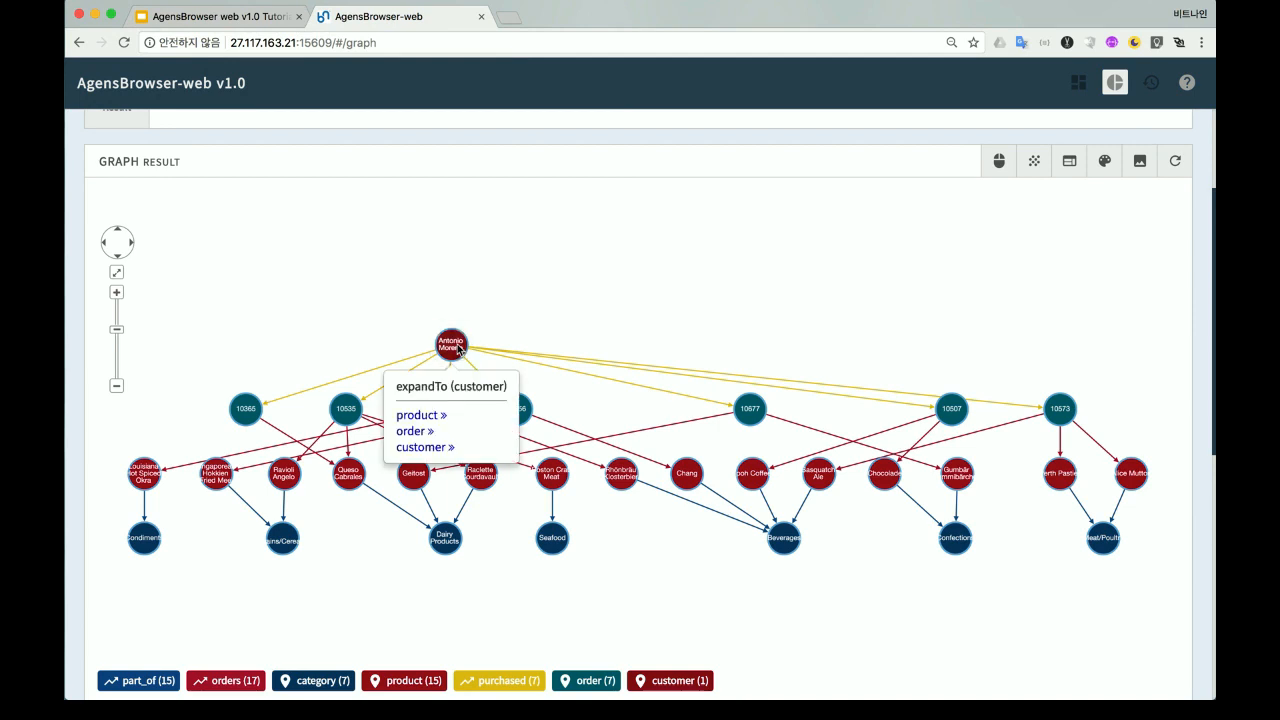
left_click(738, 340)
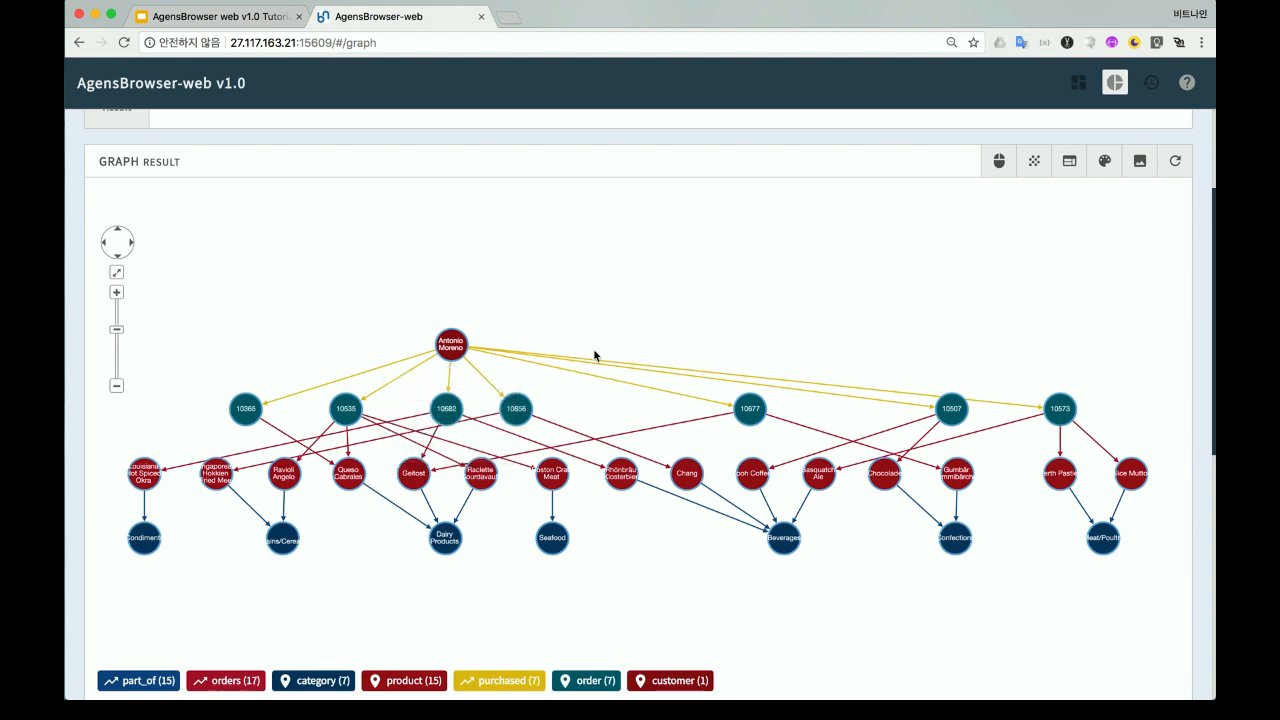
left_click(247, 410)
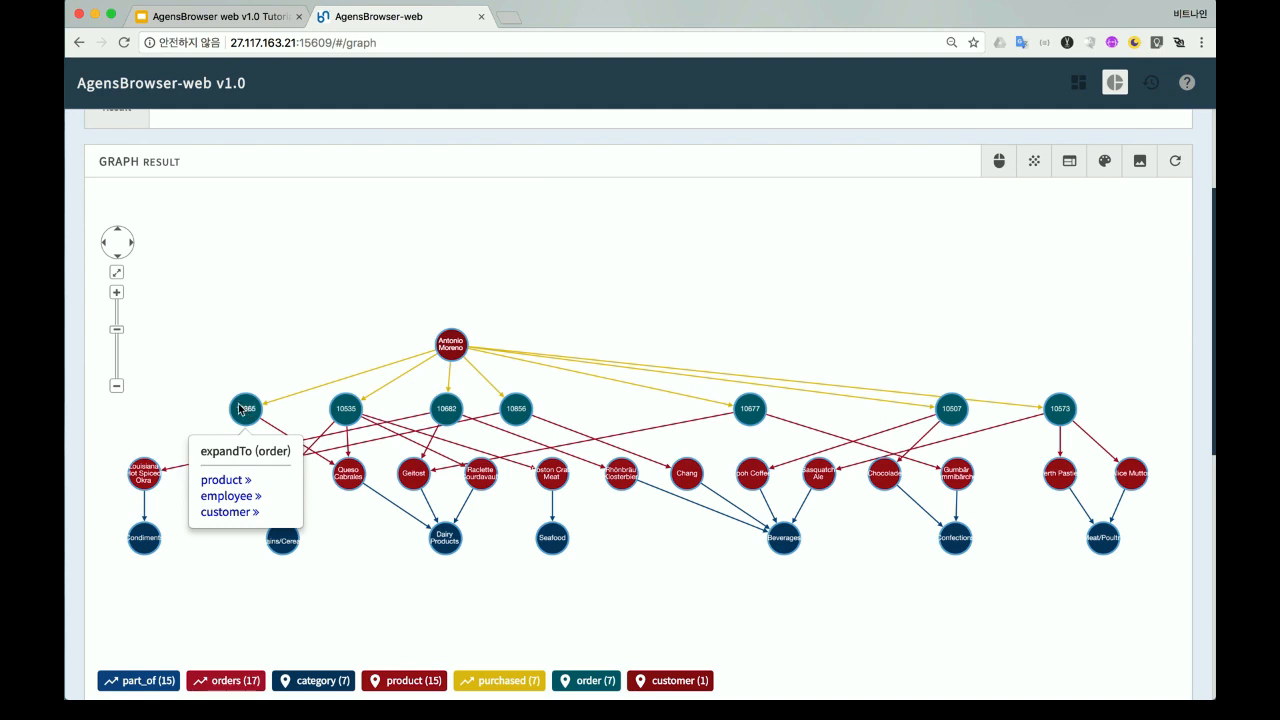
left_click(229, 497)
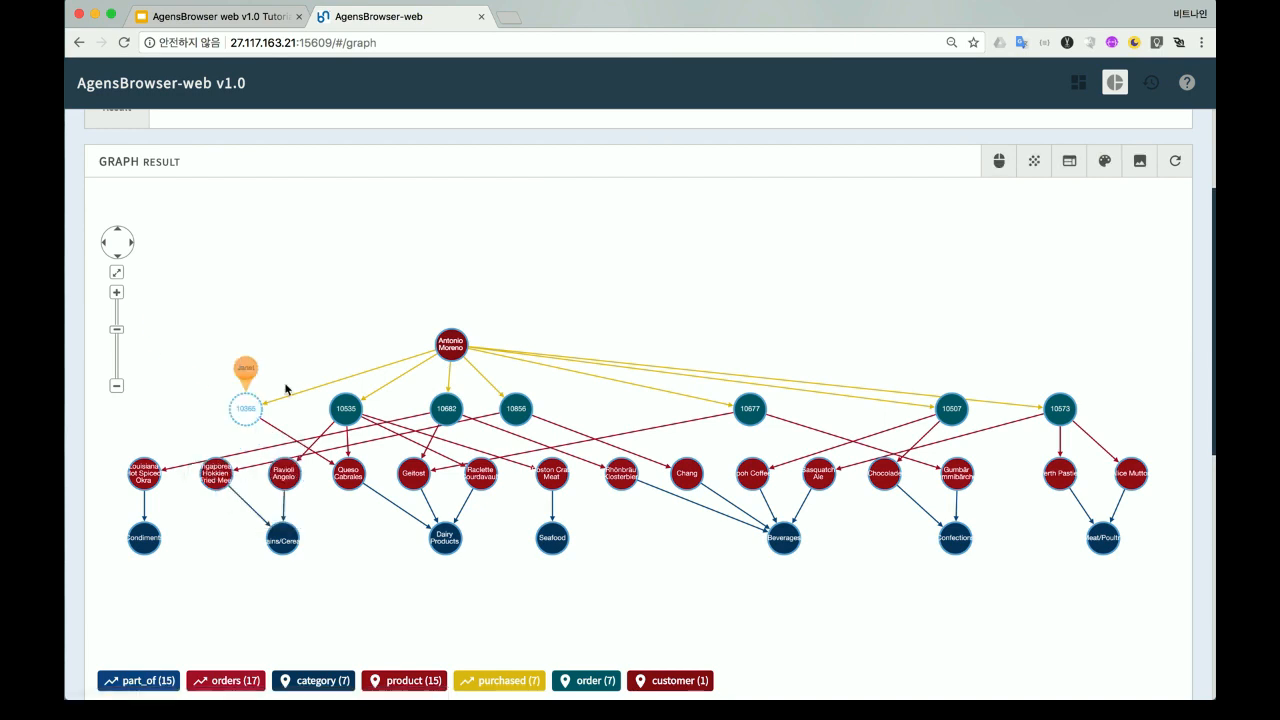
left_click(247, 370)
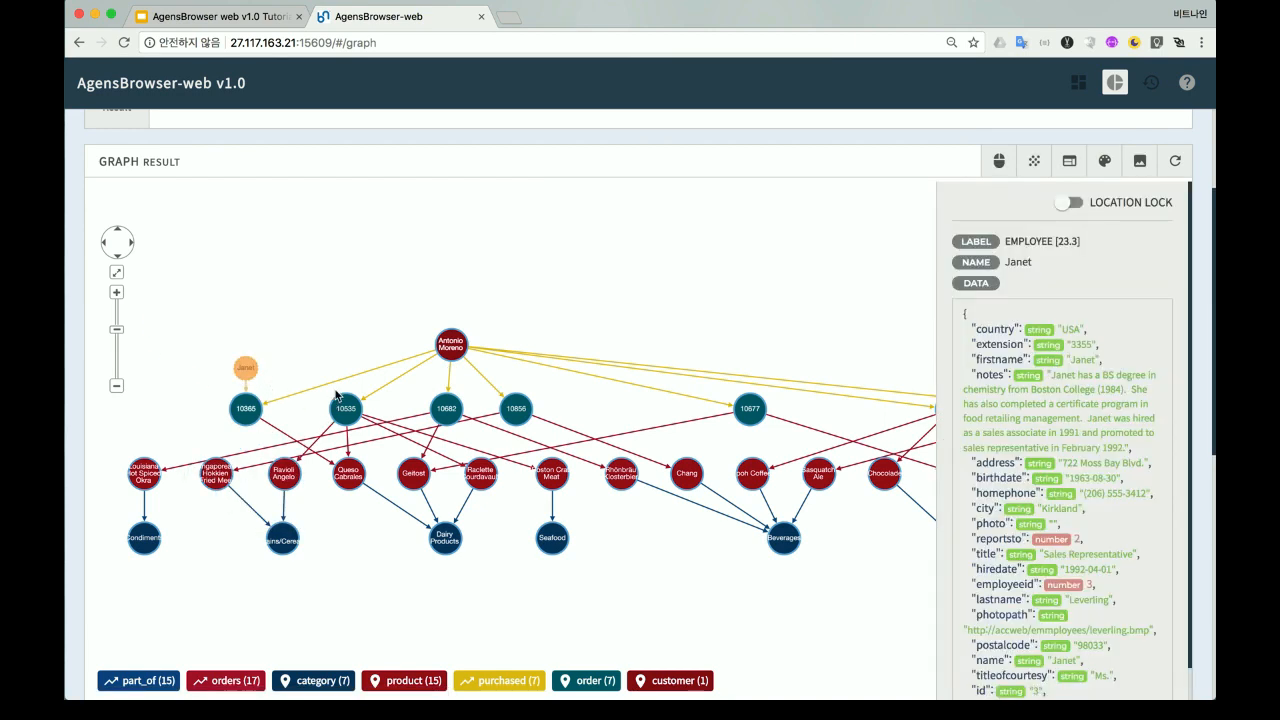
left_click(361, 331)
Step: Expand the second, third and fourth order nodes to their employees
left_click(346, 408)
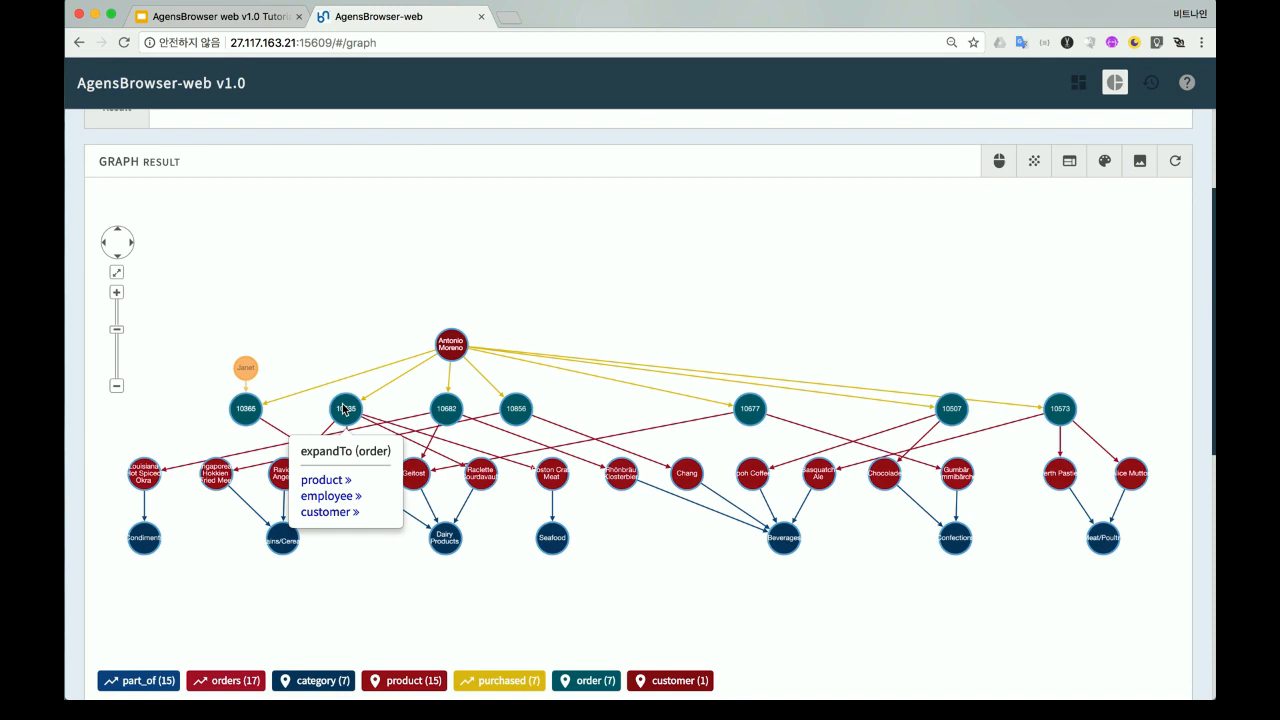
left_click(329, 497)
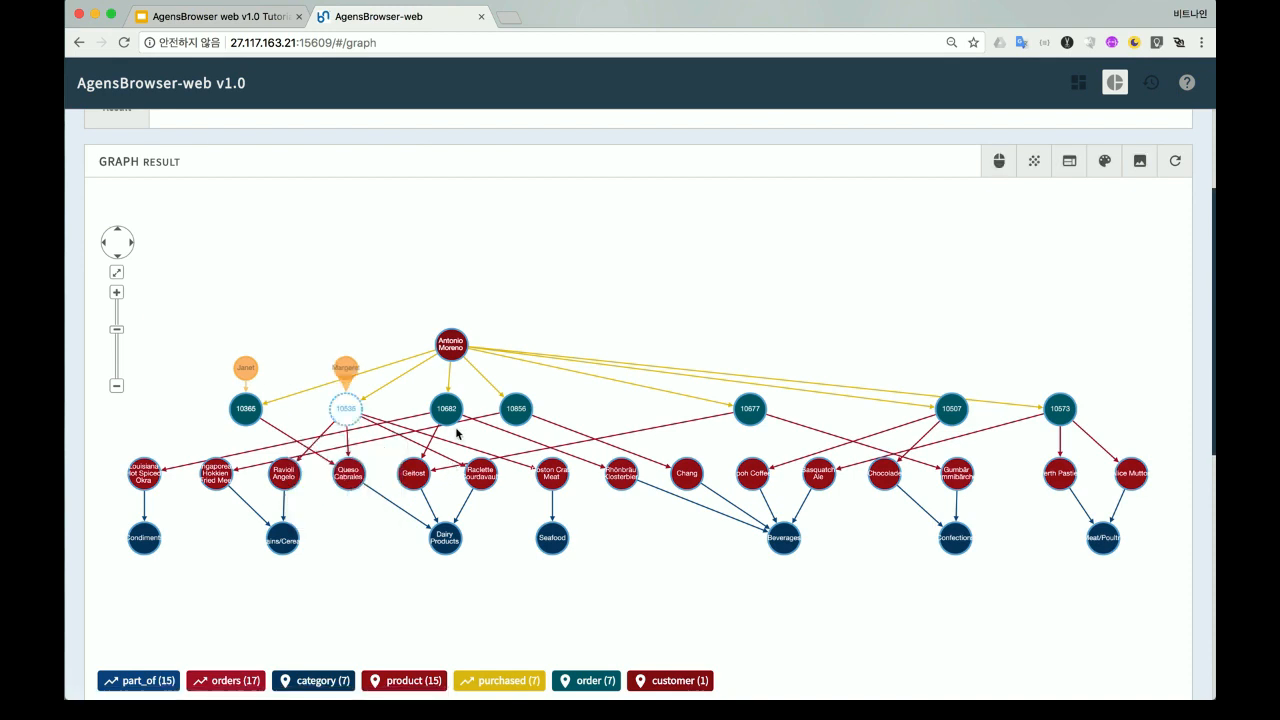
left_click(447, 412)
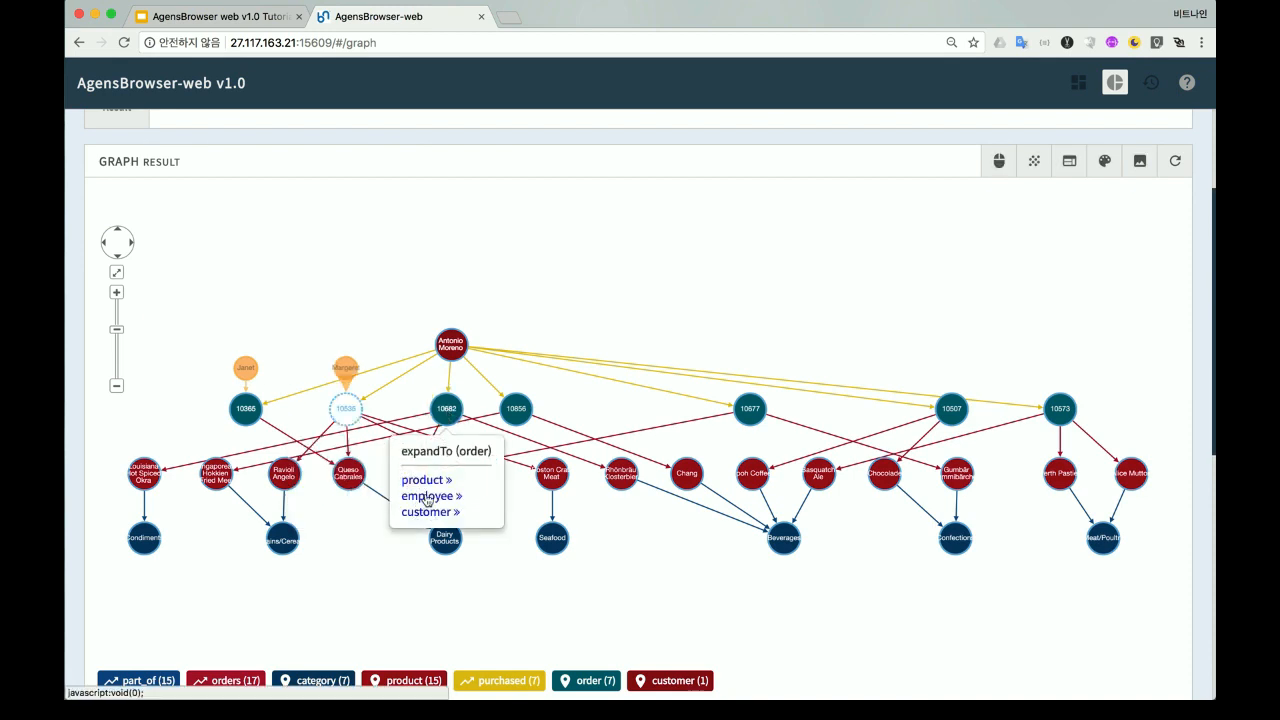
left_click(427, 497)
left_click(589, 319)
left_click(515, 410)
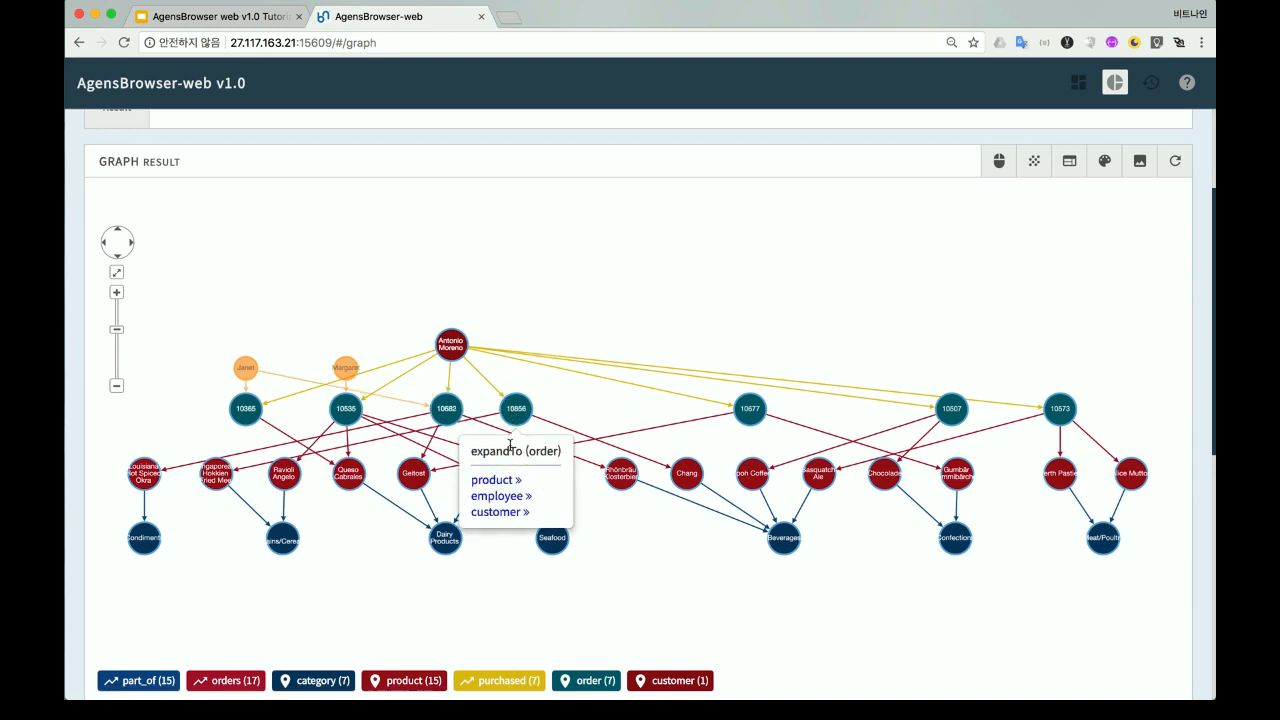
left_click(501, 500)
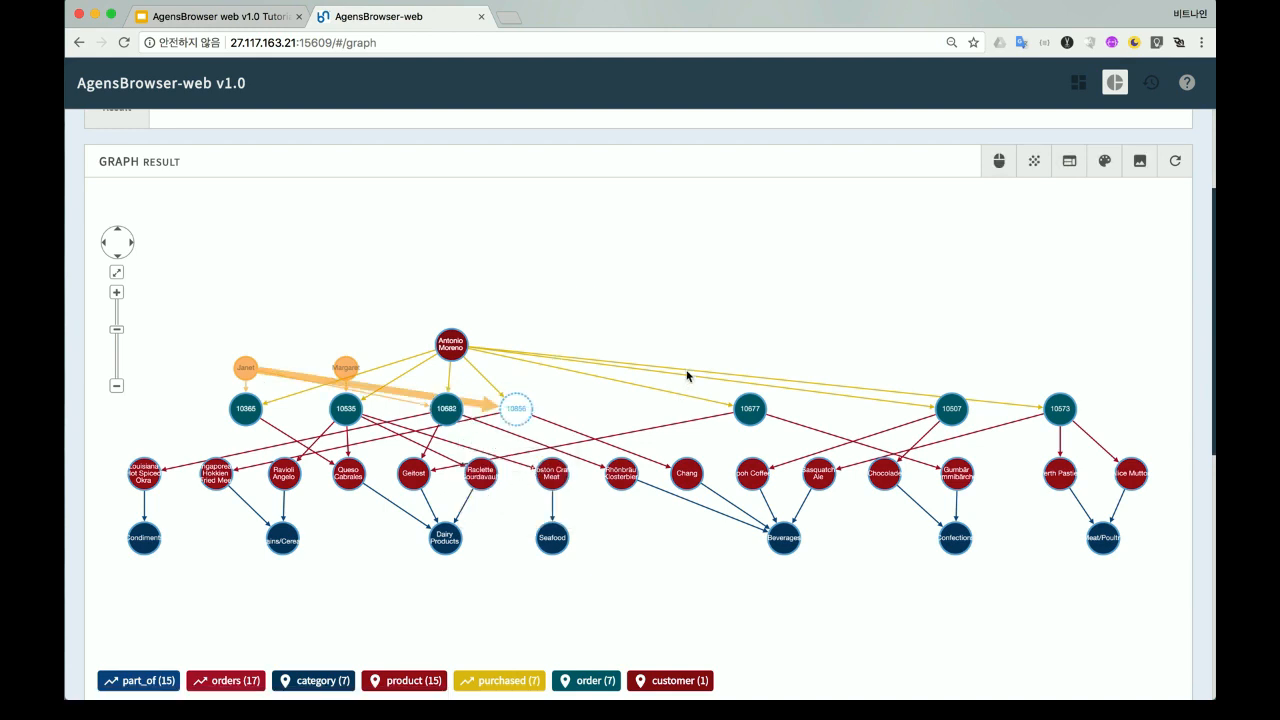
left_click(608, 405)
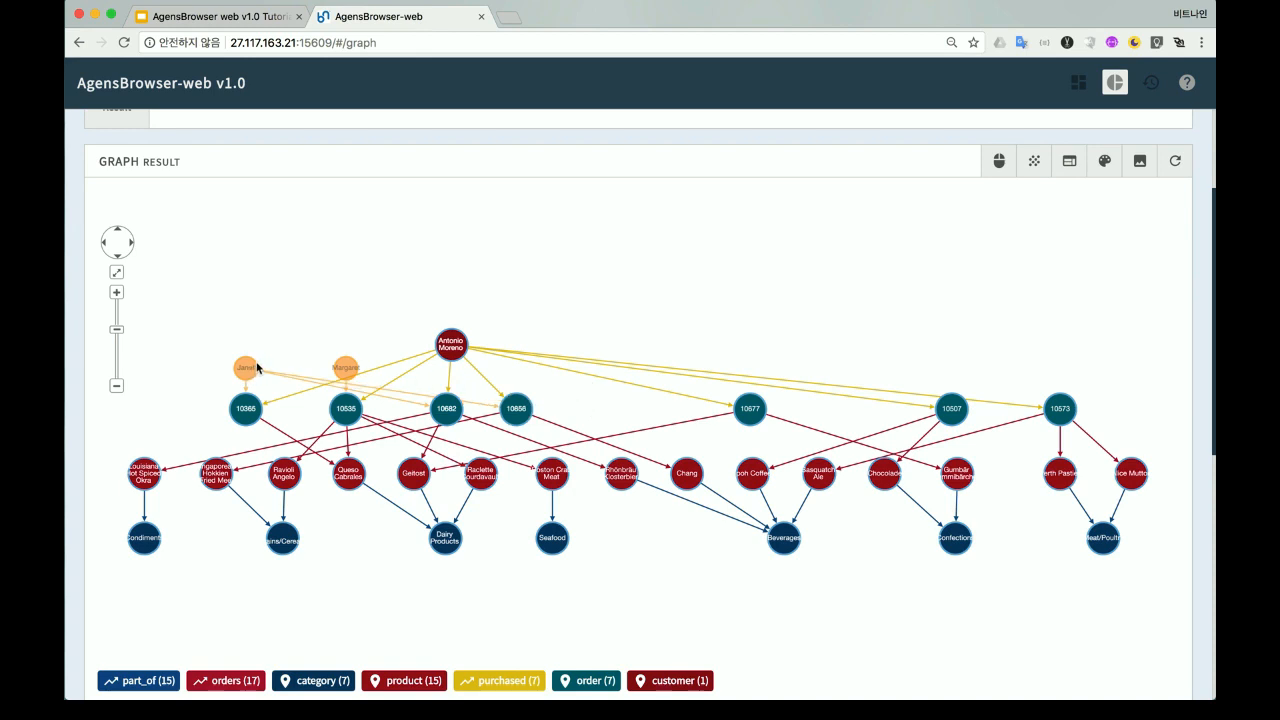
Step: Examine which labels the Geitost product node and the Seafood category node can be expanded to
left_click(418, 476)
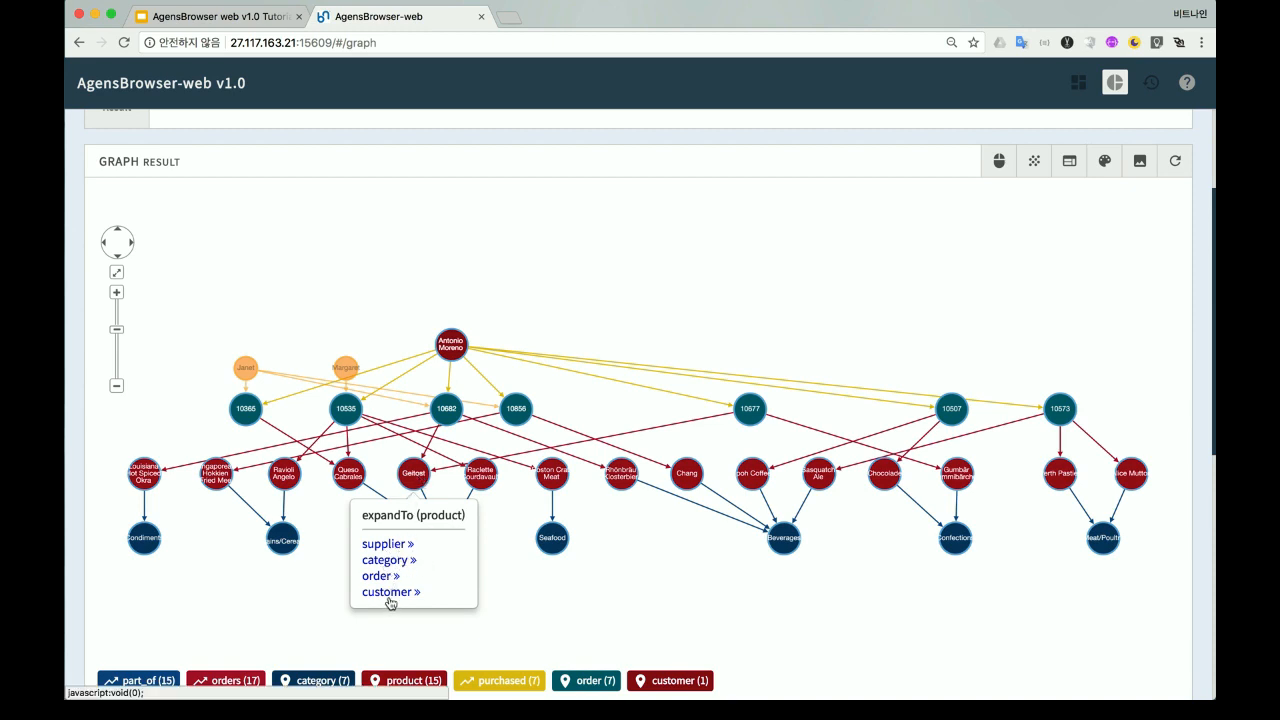
left_click(551, 541)
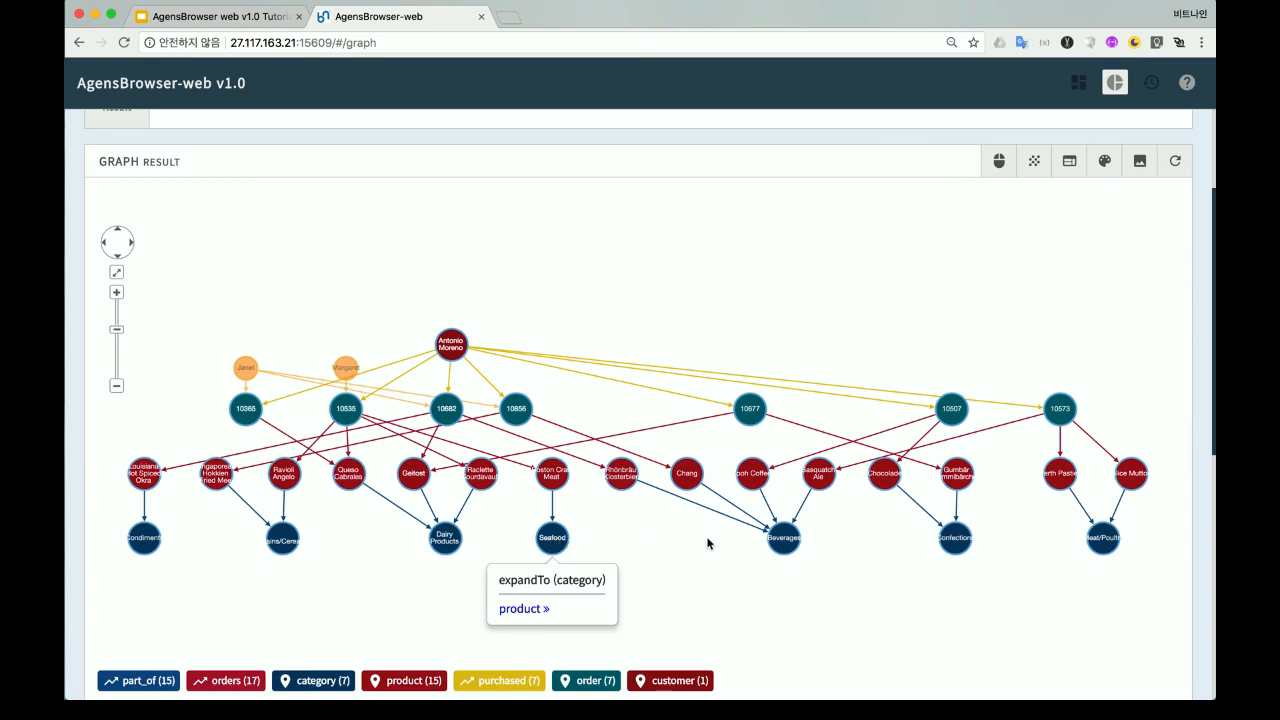
left_click(677, 552)
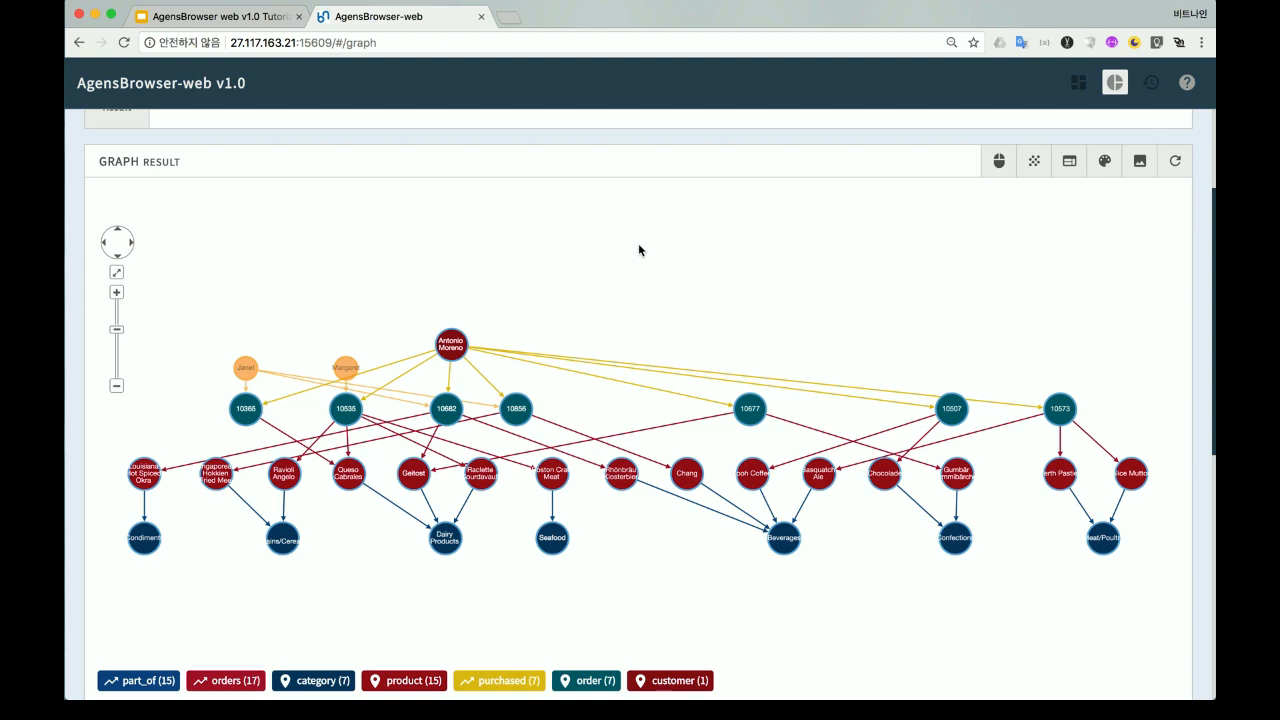
left_click(667, 270)
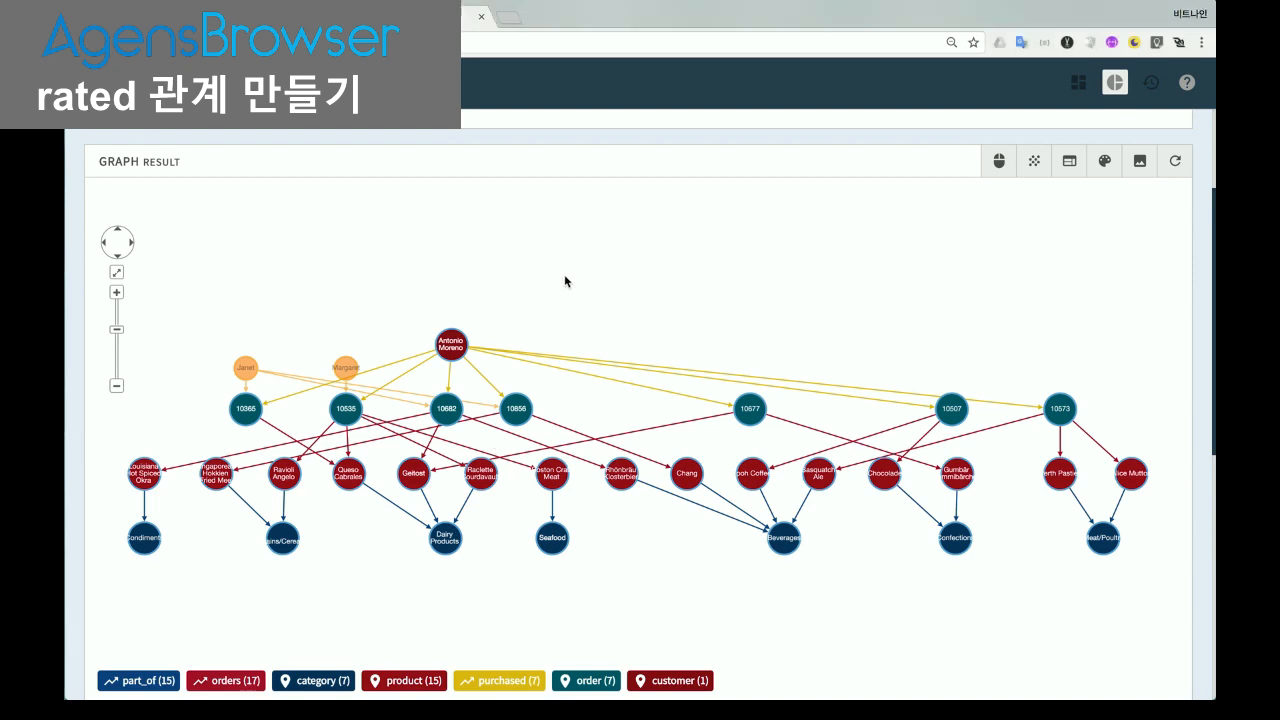
Step: Write a new query that merges RATED relationships from customers to purchased products with total_count, order_count and rating rounded to three decimals
scroll(667, 338, "up", 2)
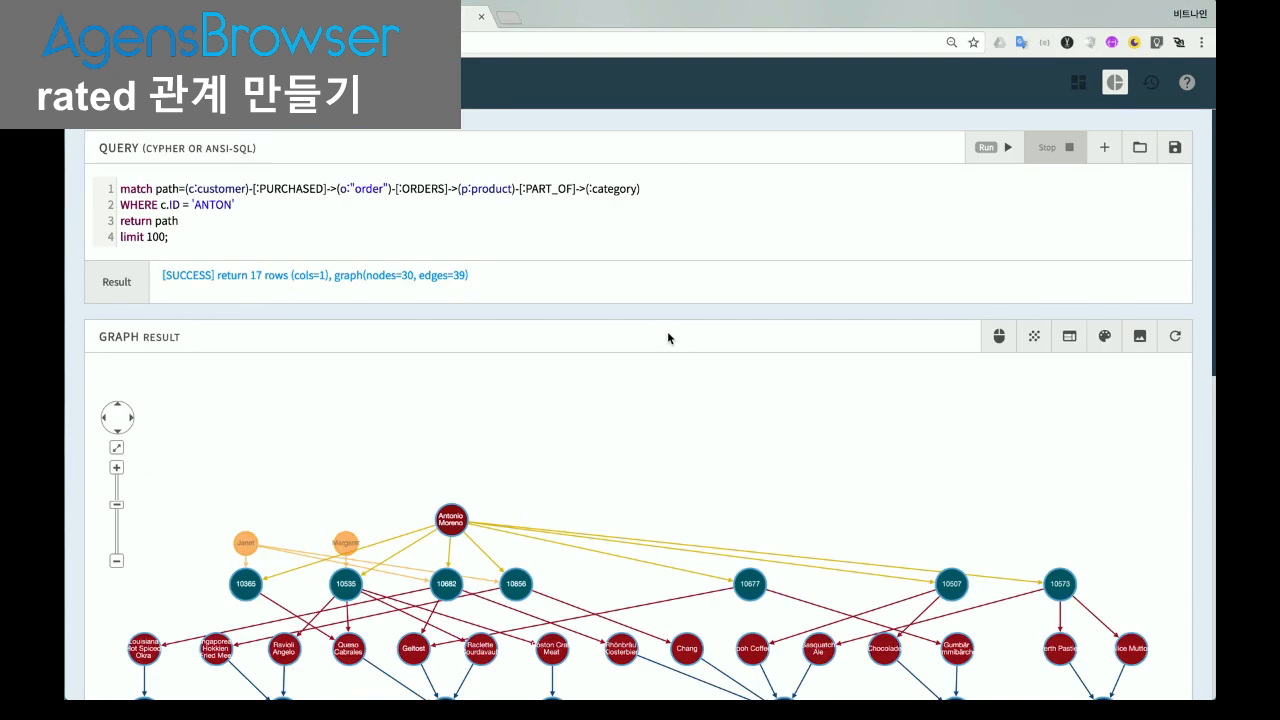
left_click(1104, 147)
type("MATCH (c:customer)-[:PURCHASED]->(o:\"order\")-[:ORDERS]->(p:product) WITH c, count(p) as total MATCH (c)-[:PURCHASED]->(o:\"order\")-[:ORDERS]->(p:product) WITH c, total, p, count(o) as orders, round(count(o)*1.0/total,3) as rating MERGE (c)-[rated:RATED {total_count: total, order_count: orders, rating: rating}]->(p) ;")
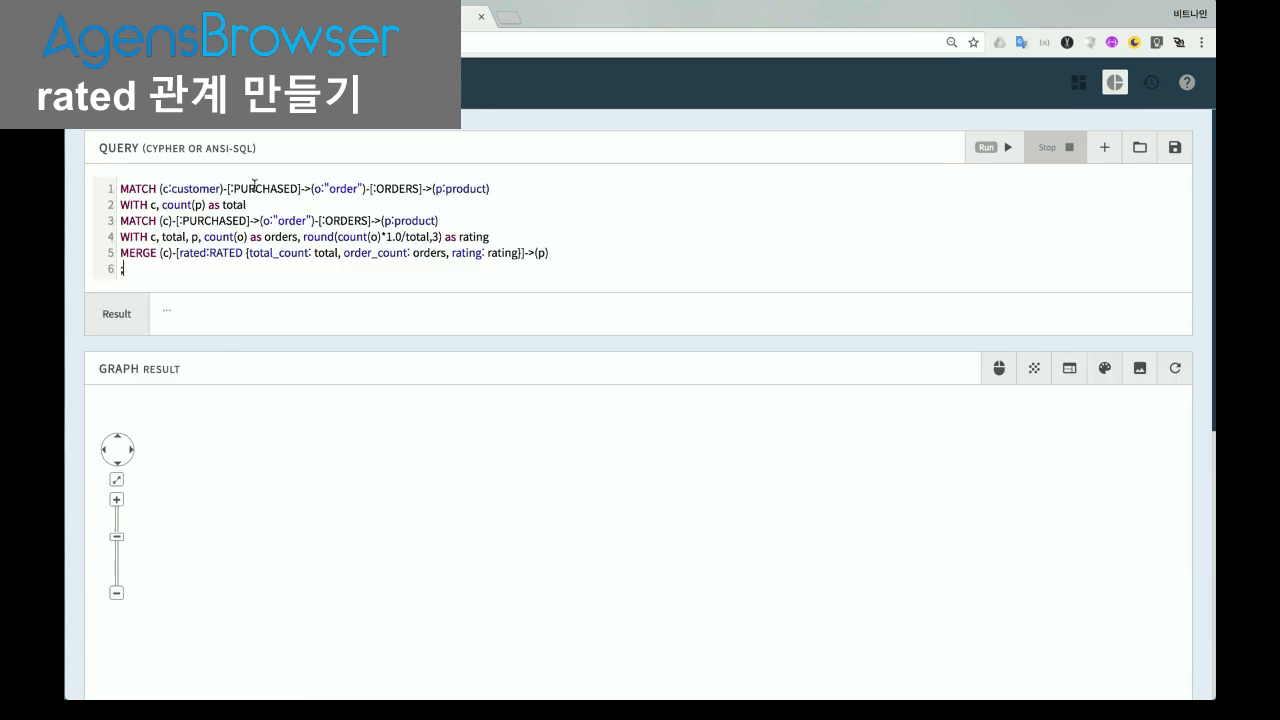
Step: Run the query that merges the RATED relationships between customers and products
left_click(1010, 152)
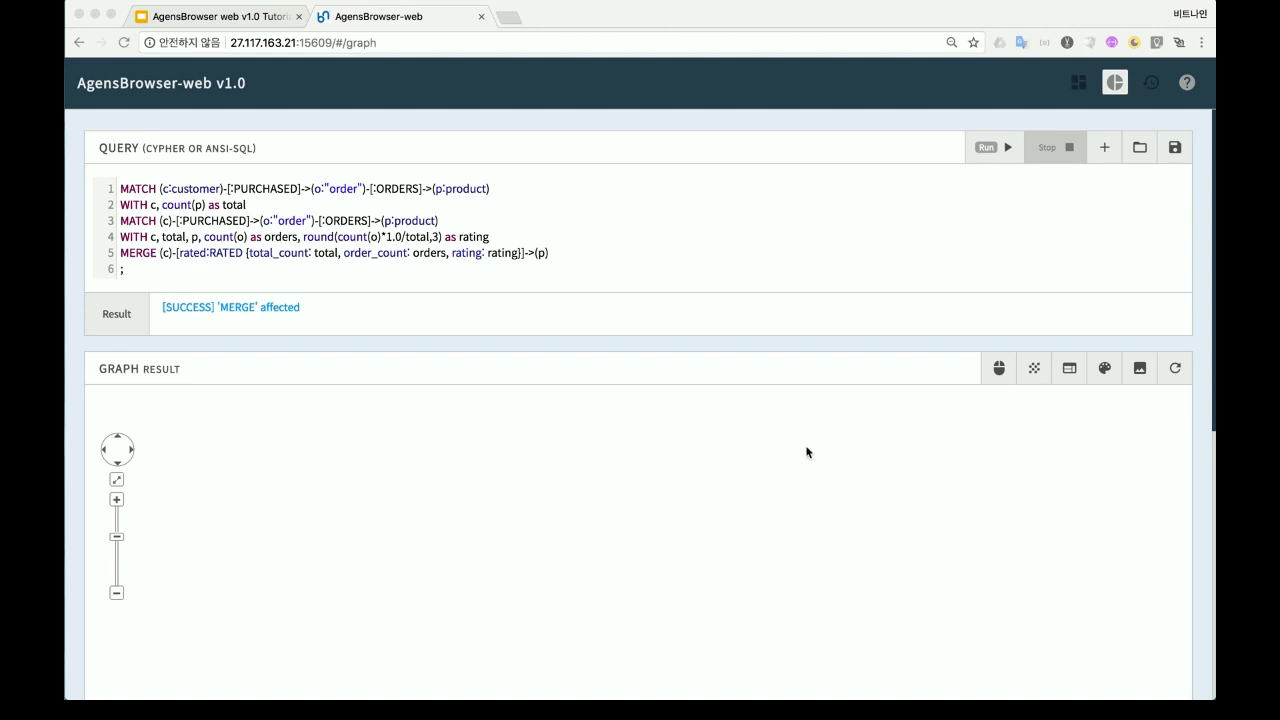
left_click(849, 230)
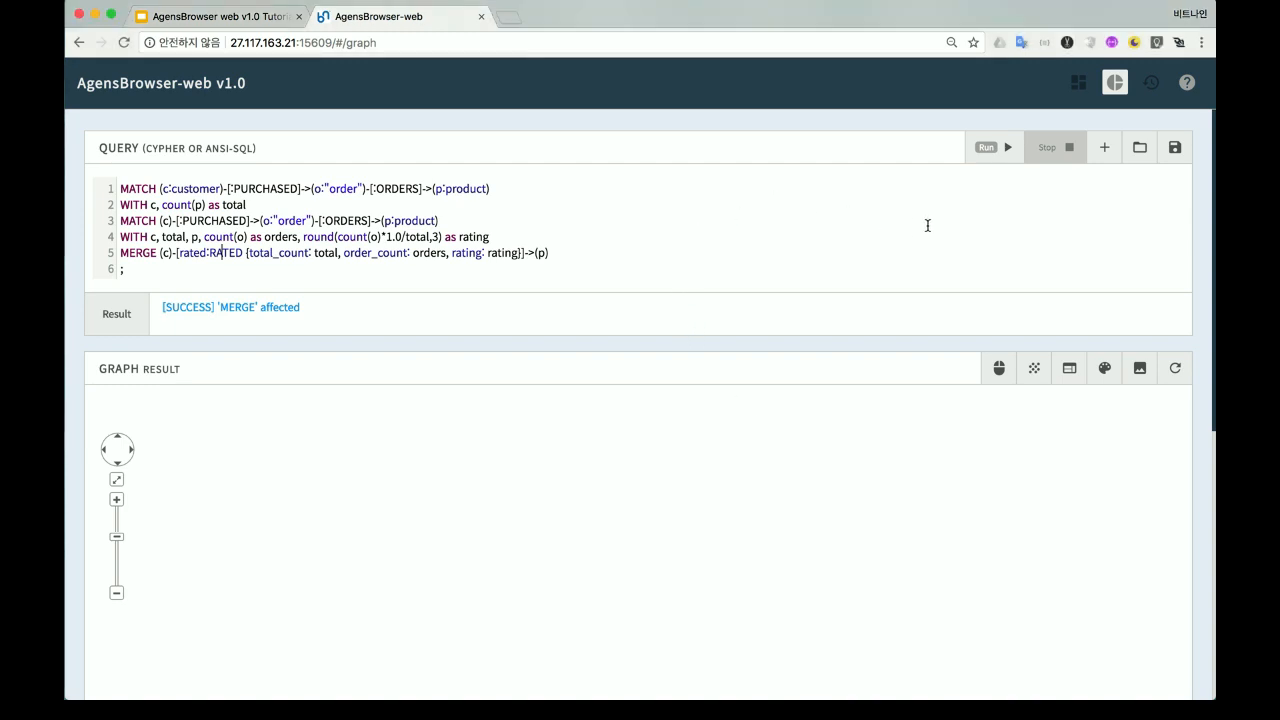
Step: Run a new query returning one customer's RATED products with total_count, order_count and rating, sorted by descending order count, limit 100, and view the result table
left_click(1106, 152)
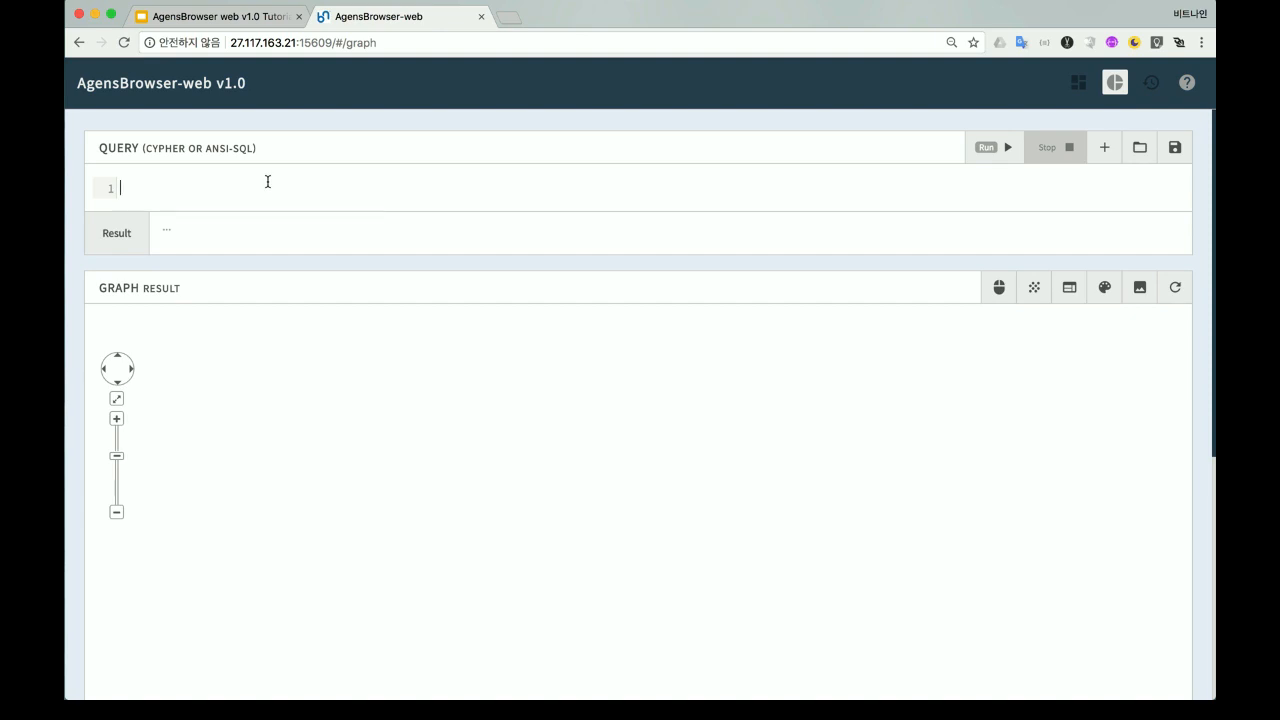
type("MATCH path = (c:customer)-[r:RATED]->(p:product) where c.ID='ANTON' RETURN c.ID as cid, r.total_count, p.productName, r.order_count as ord_cnt, r.rating, path order by cid, ord_cnt desc limit 100;")
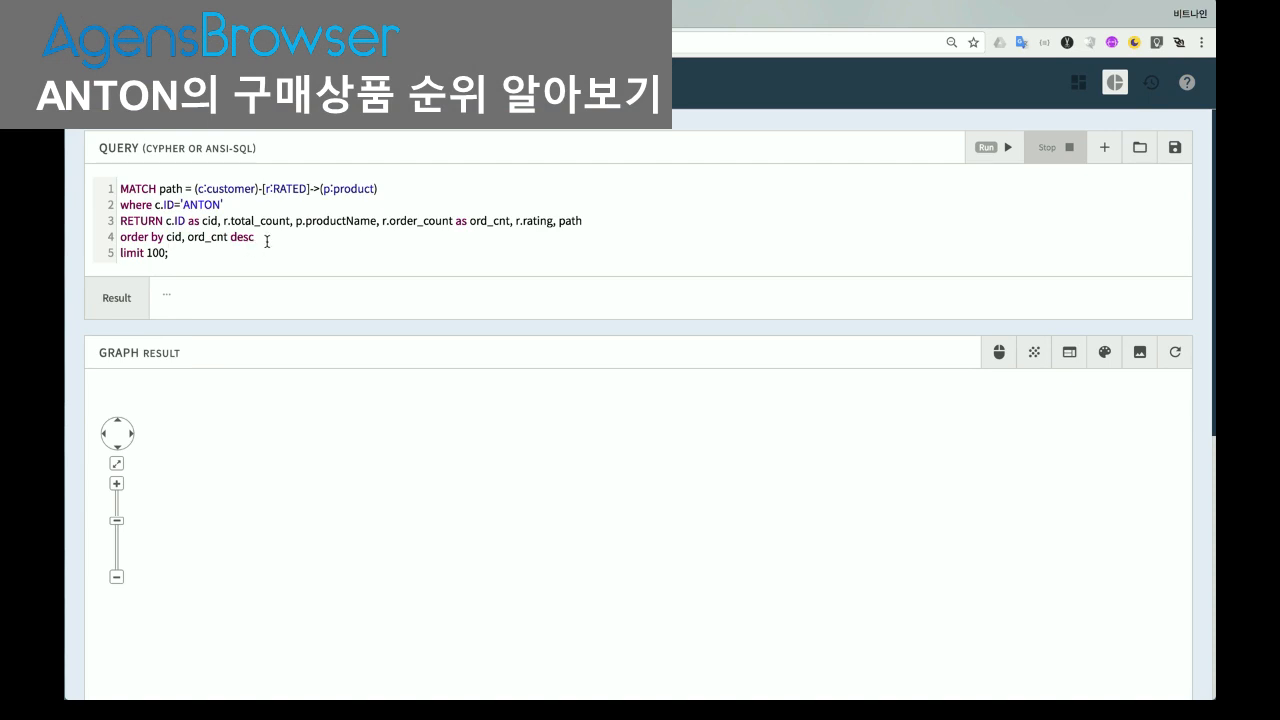
left_click(987, 148)
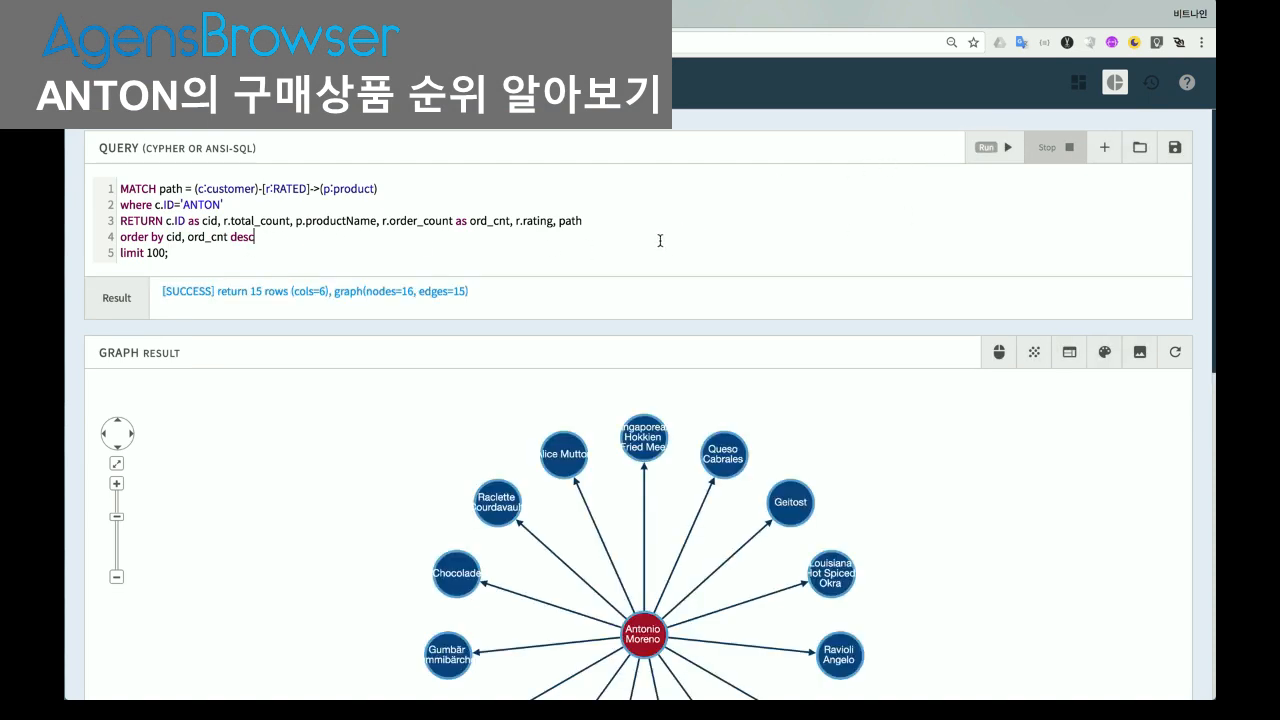
scroll(634, 280, "down", 7)
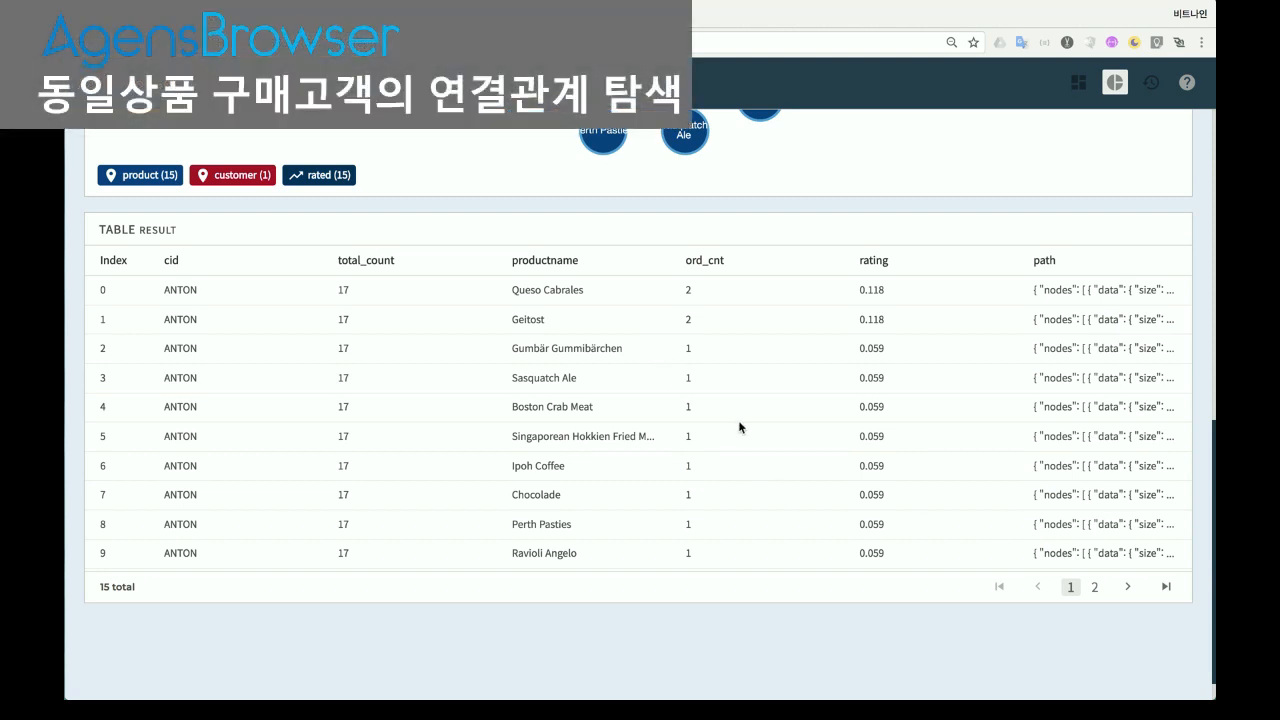
Step: Run a new query for customers who rated the same products as the chosen customer, ordered by ascending rating difference, limit 15
scroll(738, 420, "up", 7)
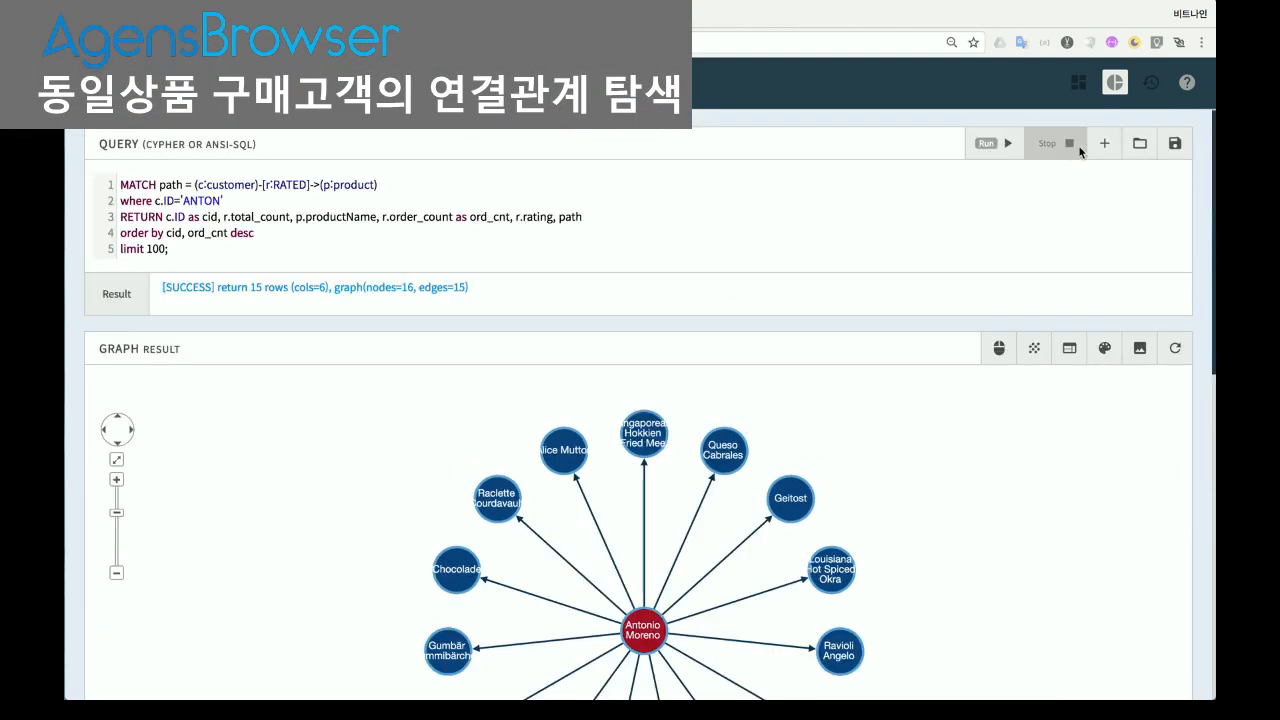
left_click(1106, 148)
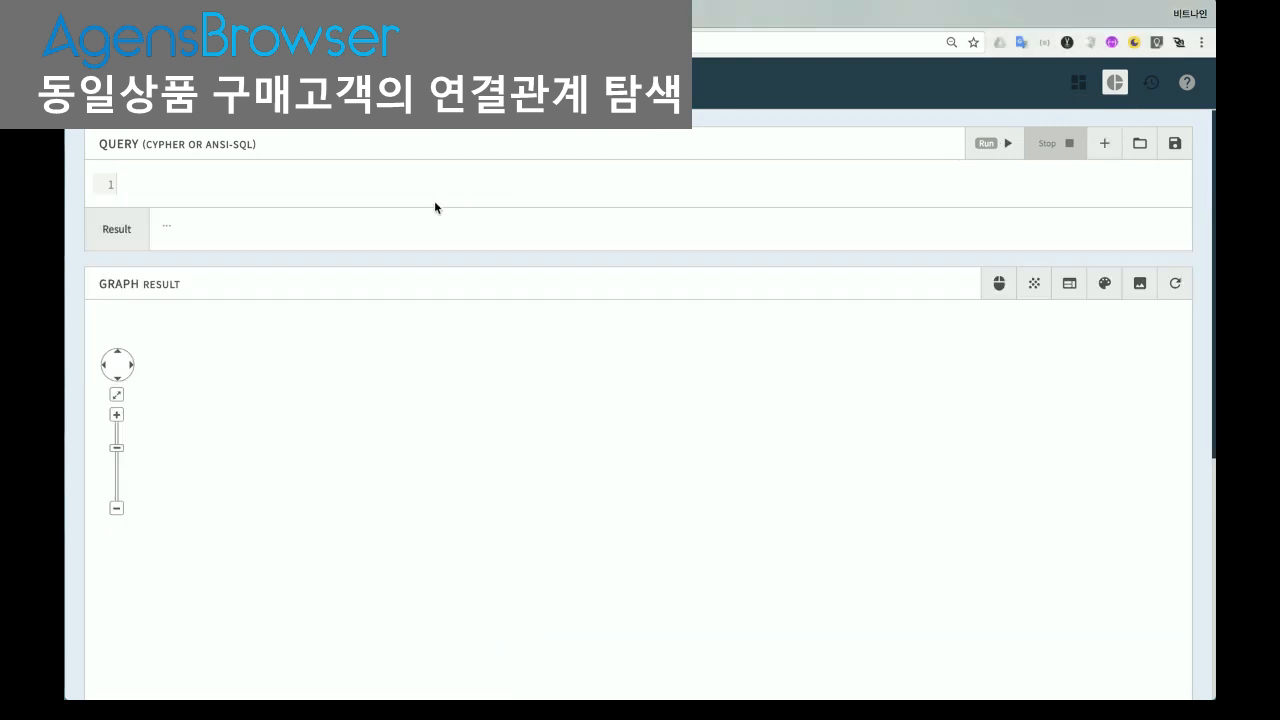
type("match path=(c1:customer)-[r1:RATED]->(p:product)<-[r2:RATED]-(c2:customer) where c1.ID='ANTON' return c1.name as cust1, c2.name as cust2, p.productName, r1.rating as rating1, r2.rating as rating2,     abs(r1.rating::float-r2.rating::float) as difference, path order by difference ASC limit 15;")
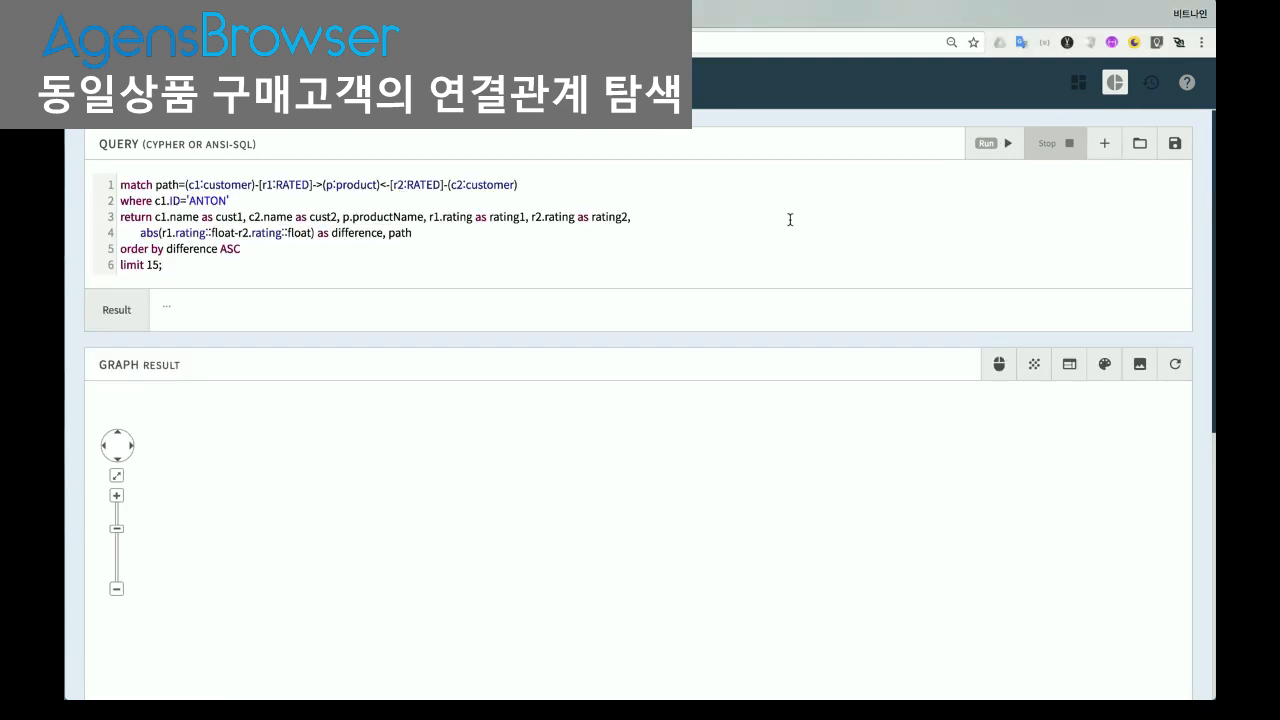
left_click(1012, 148)
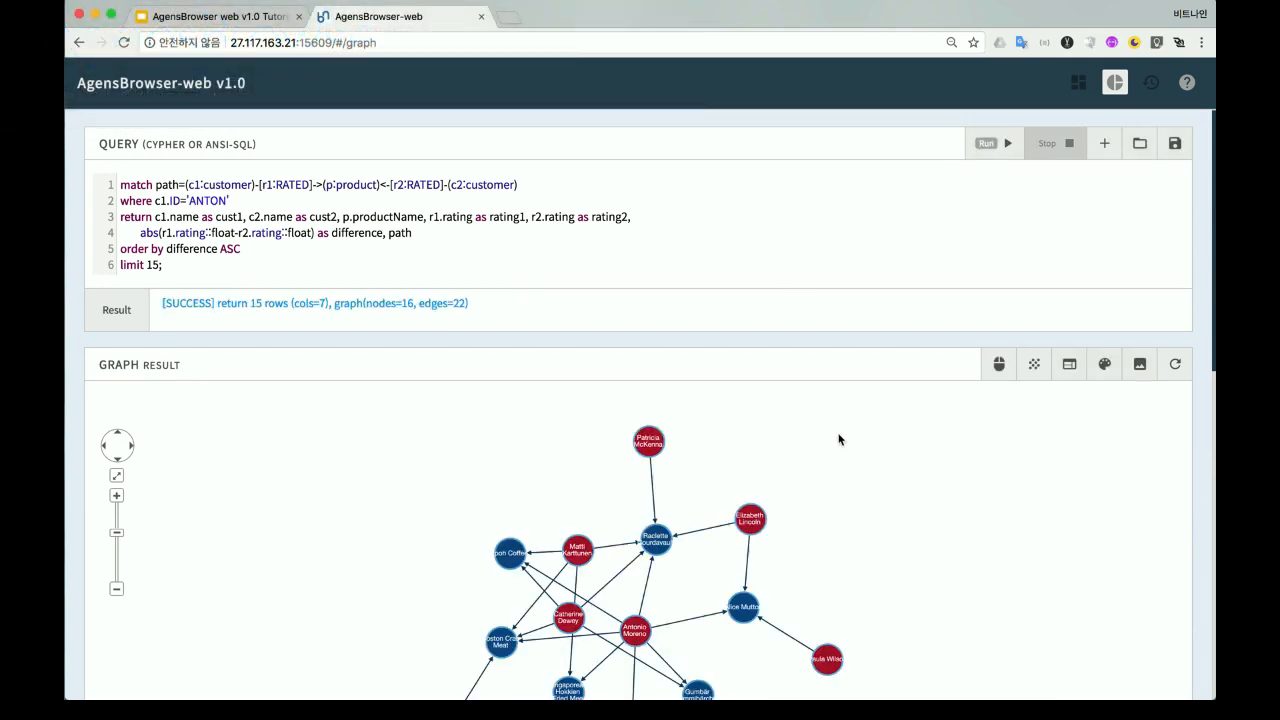
Step: Apply the DAGRE hierarchy layout to the shared-product graph and lock the location of the queried customer's node
left_click(1069, 364)
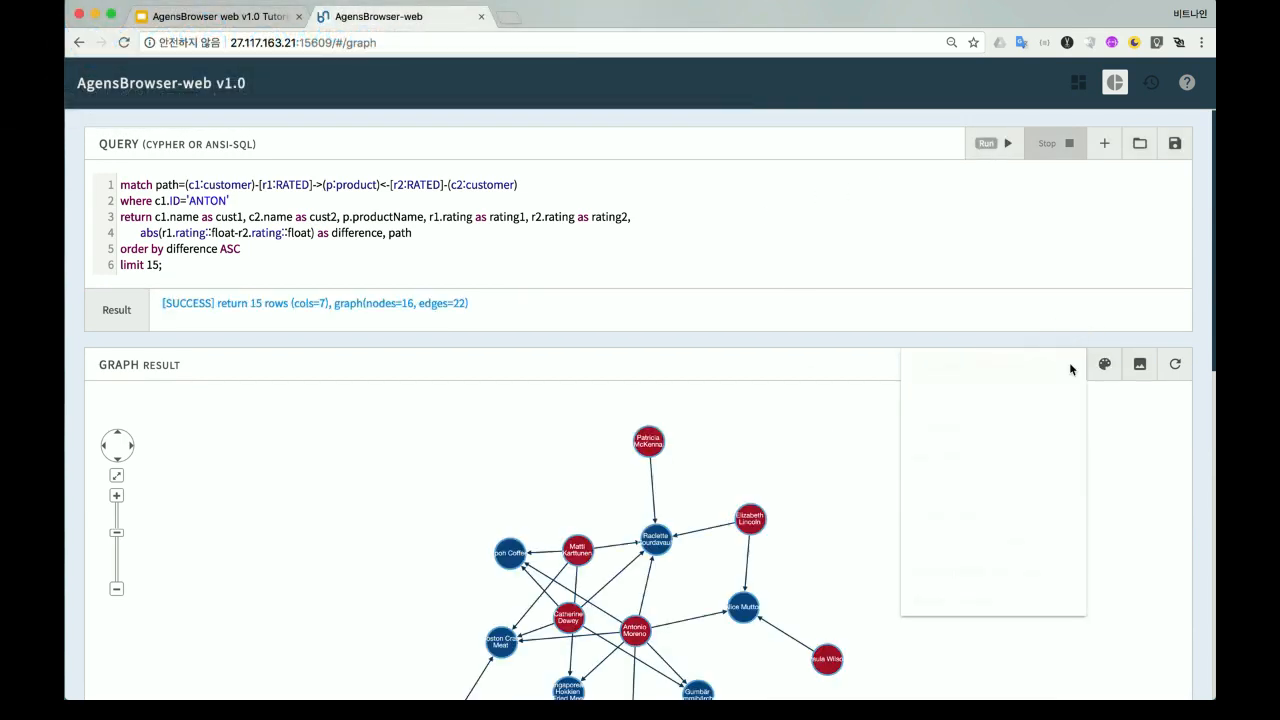
left_click(955, 636)
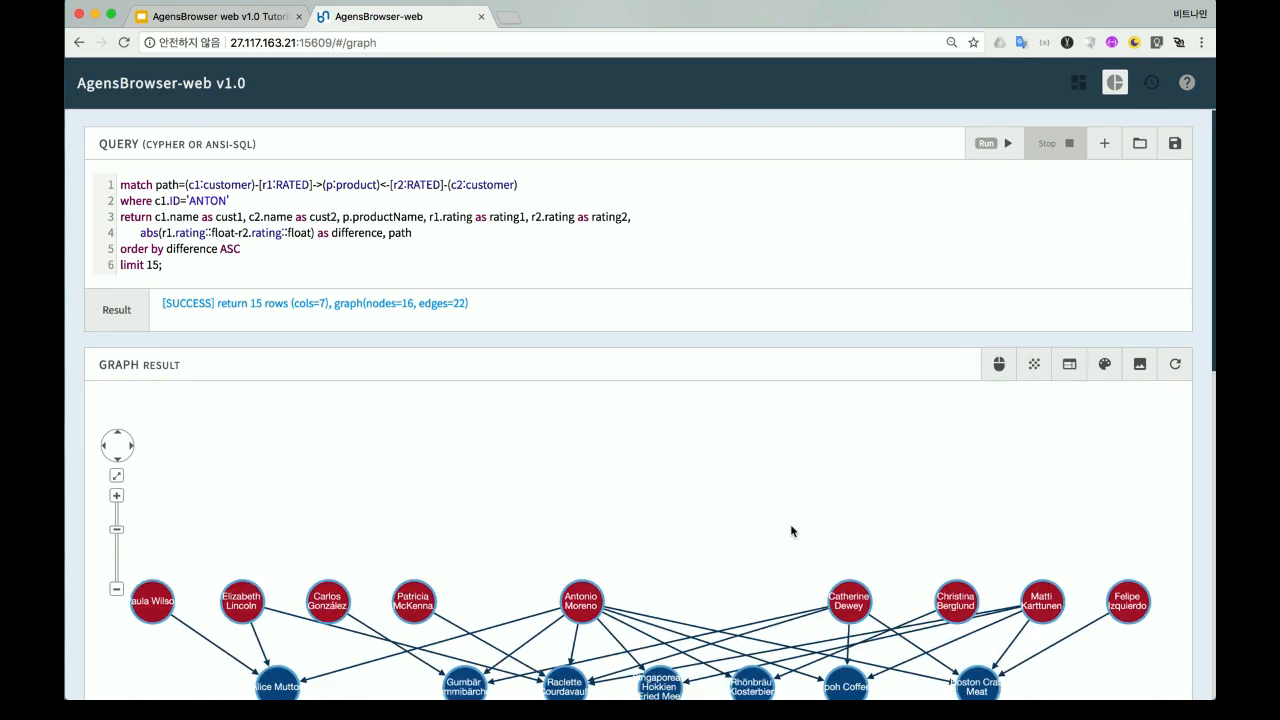
scroll(716, 558, "down", 2)
left_click(582, 516)
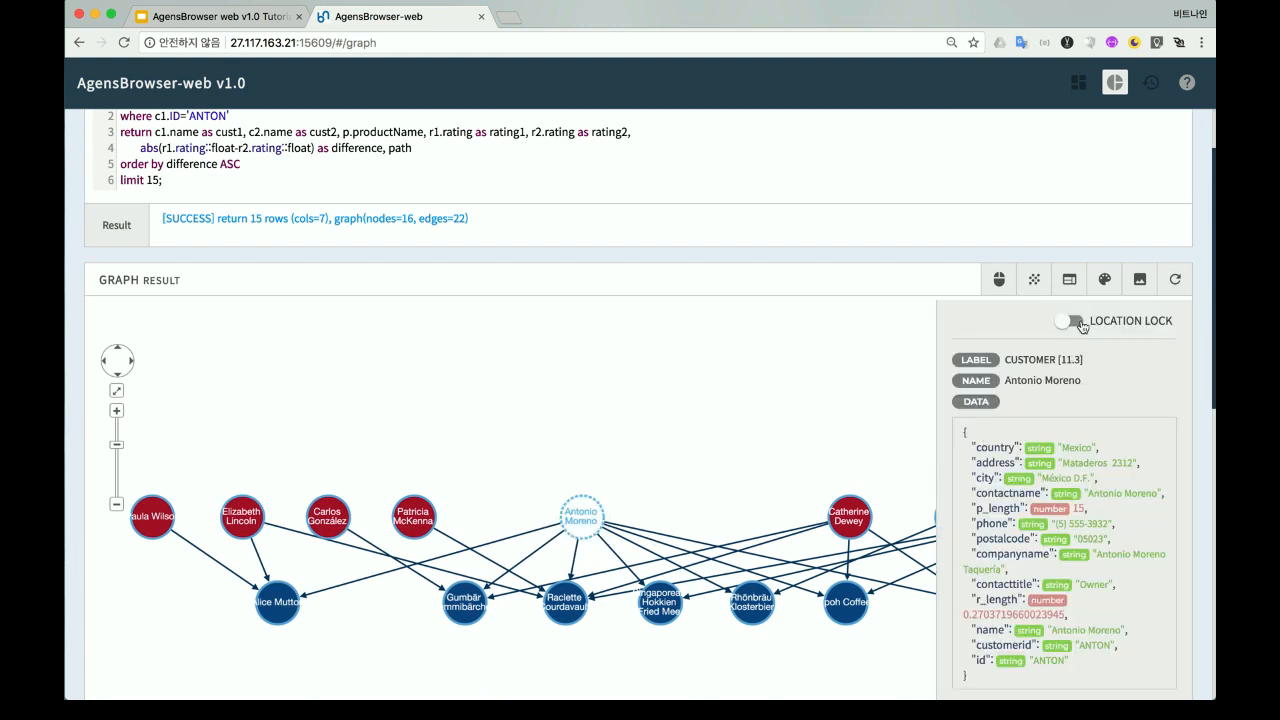
left_click(1079, 326)
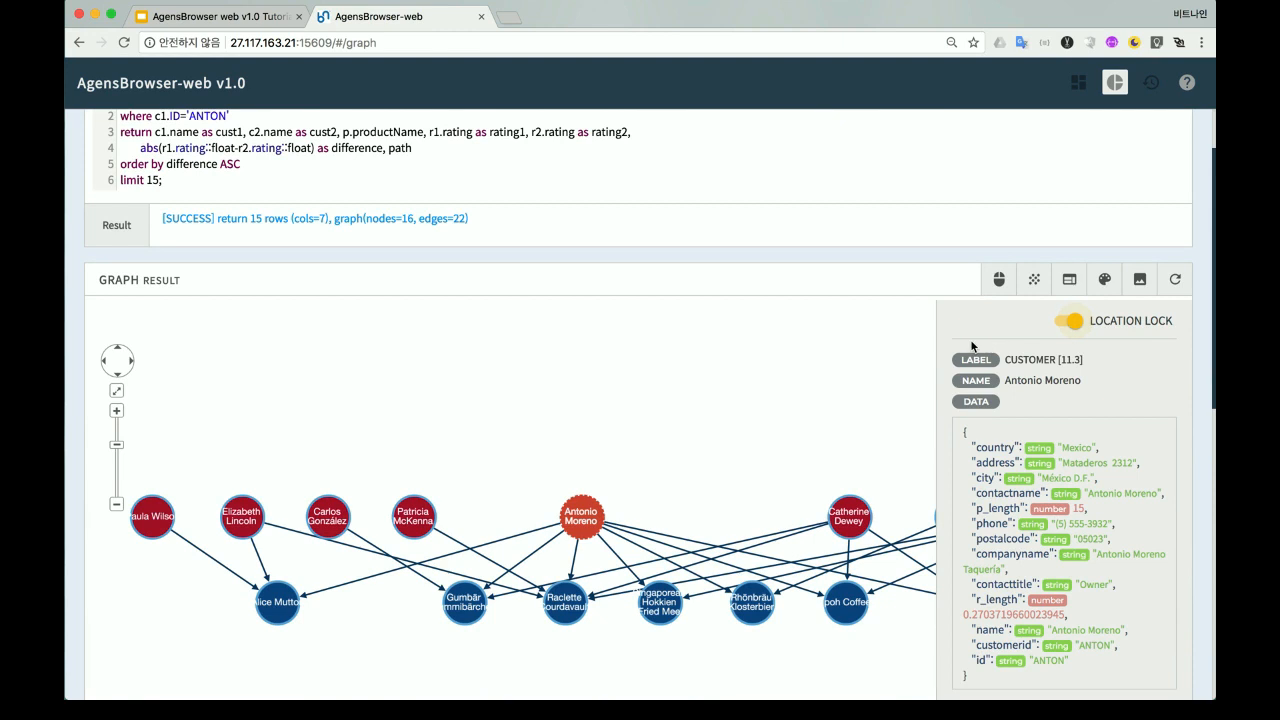
left_click(822, 364)
Step: Try the COSE layout on the graph, then restore the DAGRE hierarchy layout
left_click(1069, 280)
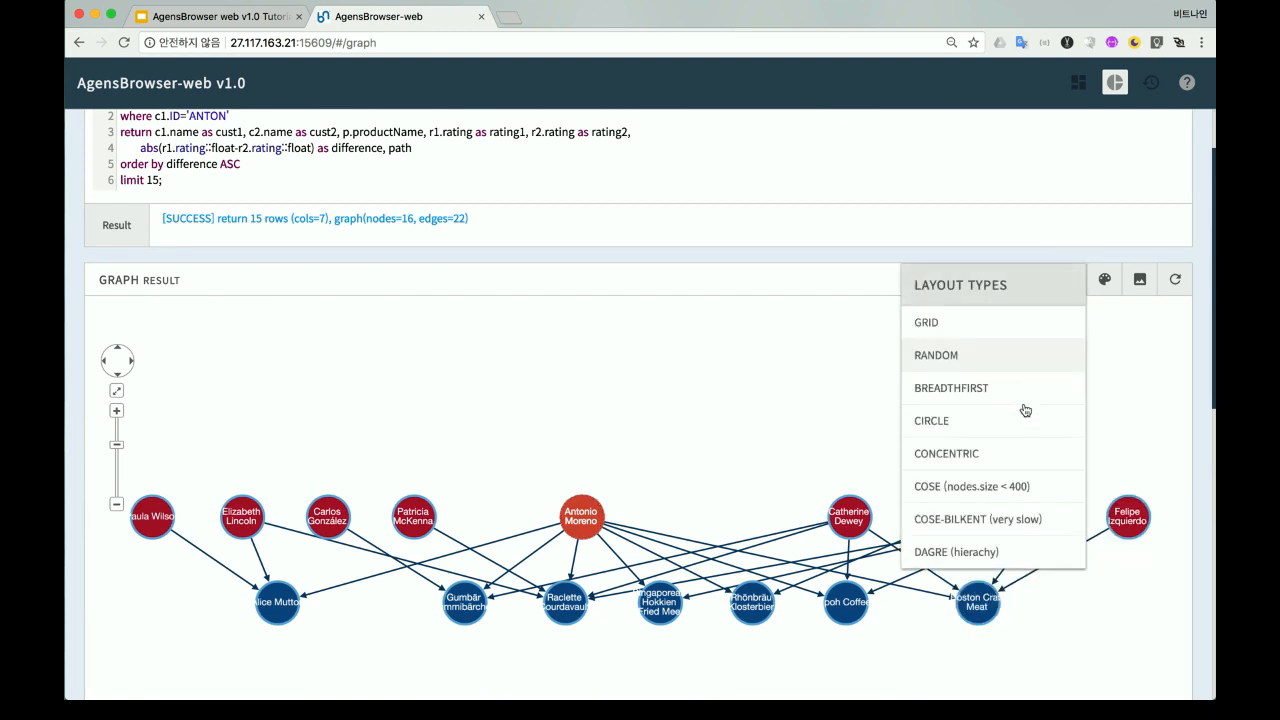
left_click(975, 551)
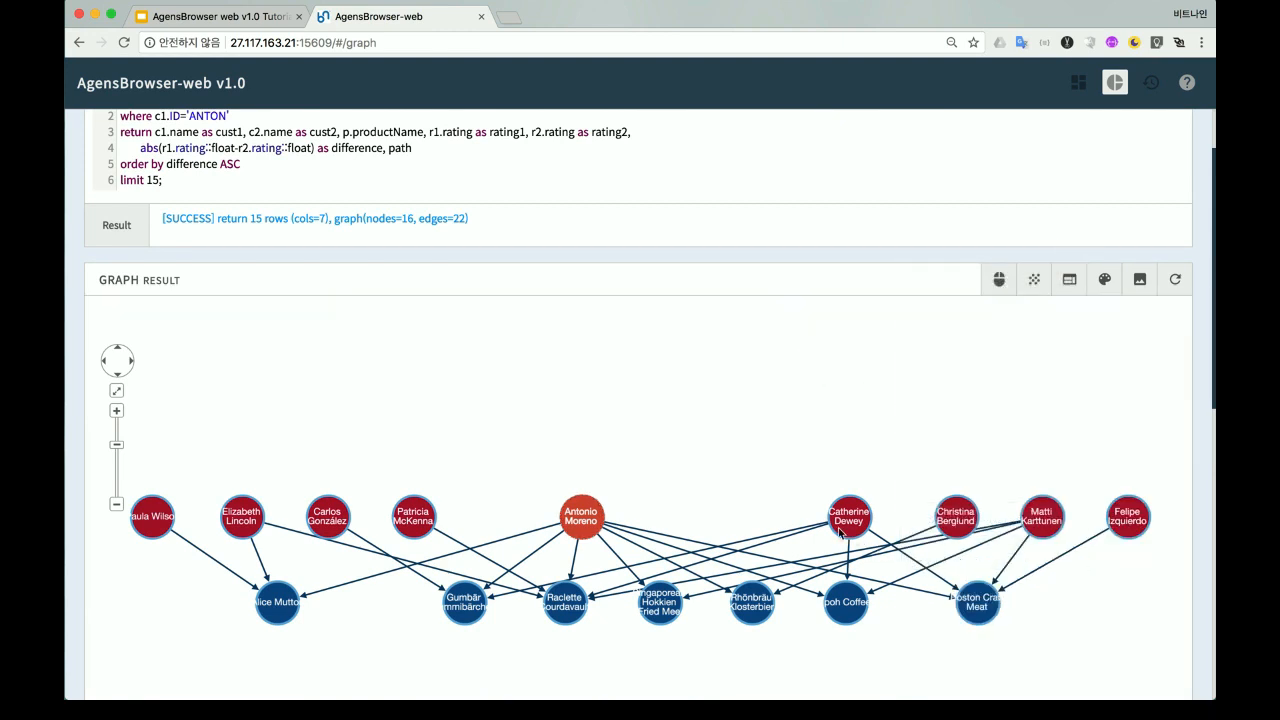
left_click(1066, 281)
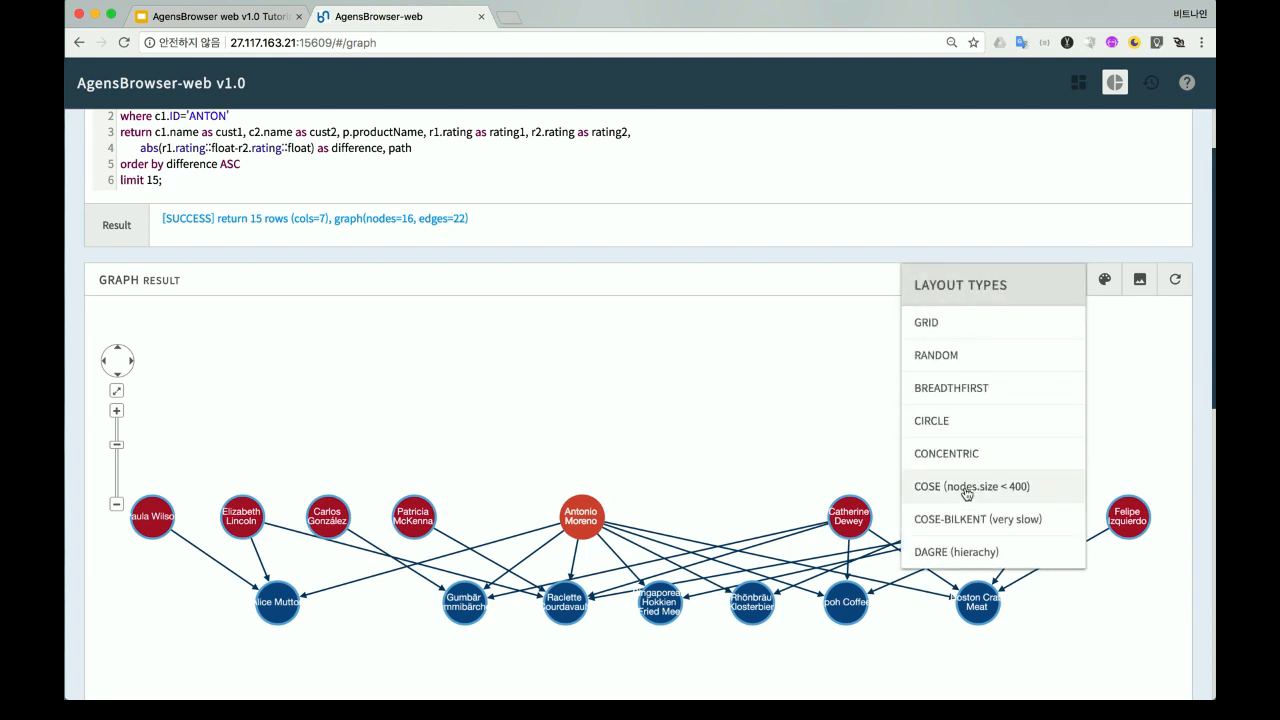
left_click(967, 488)
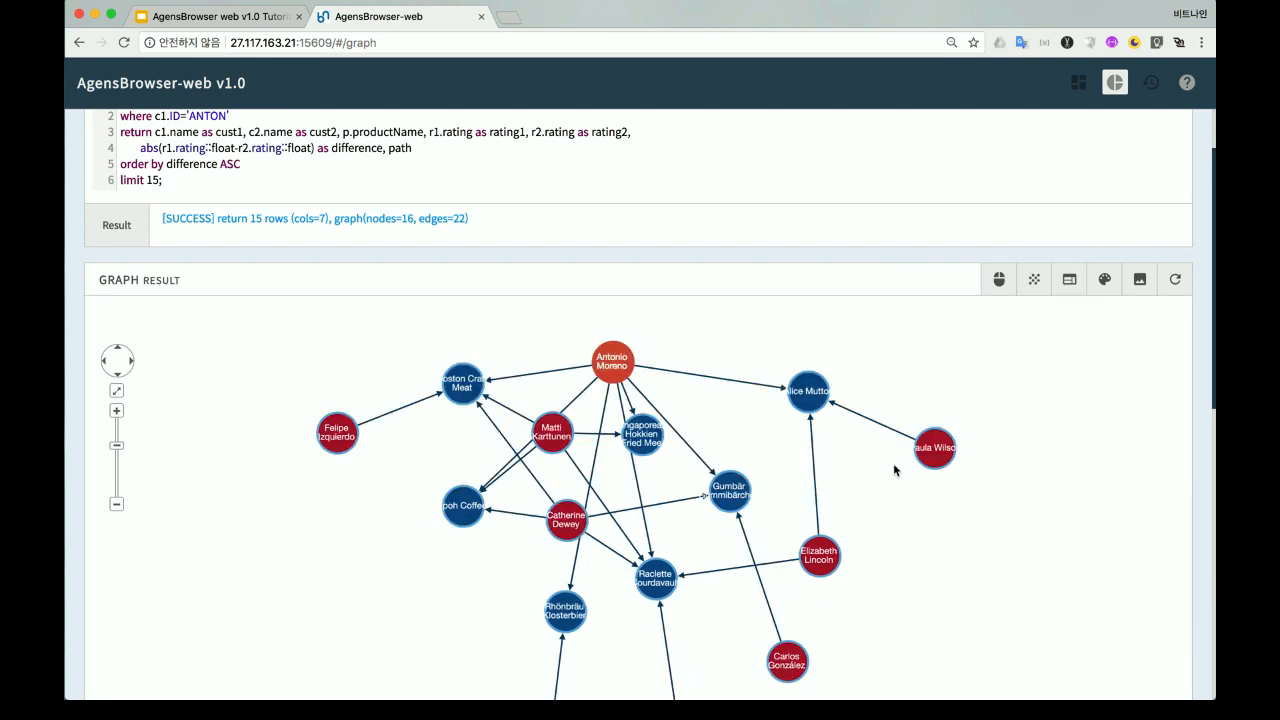
left_click(1068, 281)
left_click(966, 556)
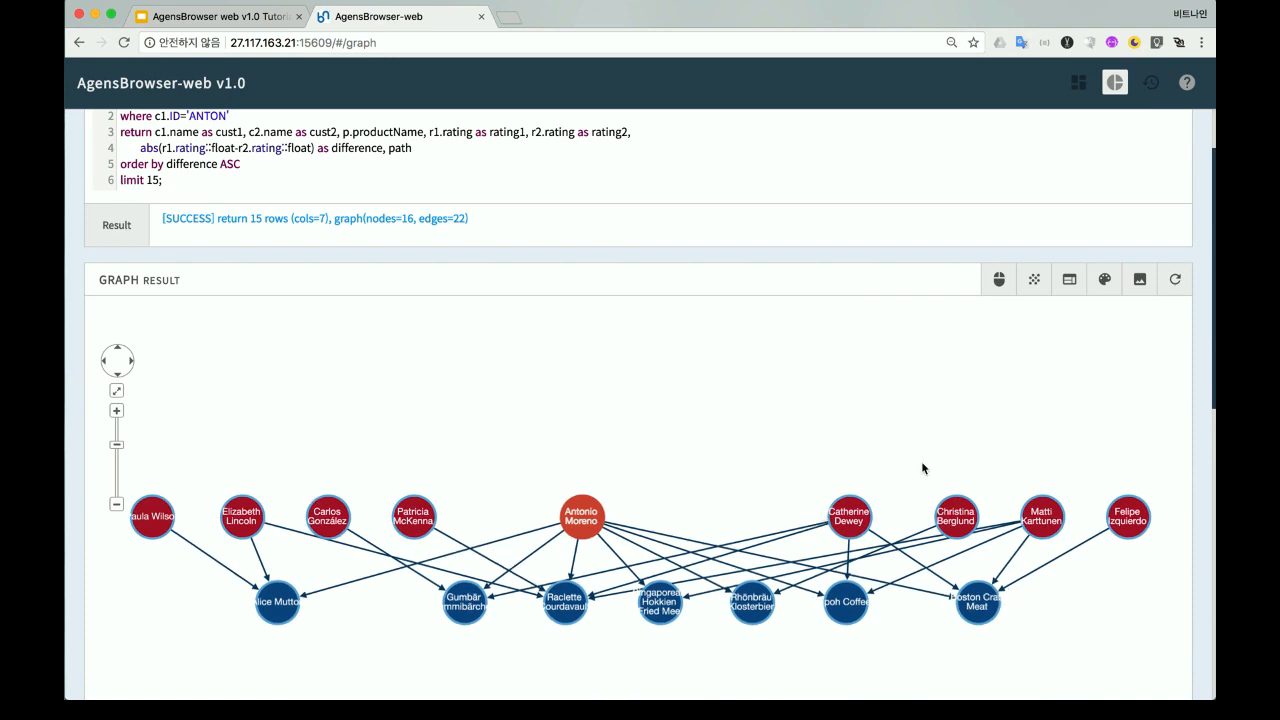
Step: Select all the graph's nodes together and move them down, leaving the location-locked customer node above the others
left_click(116, 504)
left_click_drag(194, 459, 1094, 668)
left_click_drag(678, 598, 651, 684)
left_click(803, 520)
Step: Turn on neighbour highlighting and examine the rated products connected to two of the customers who share products with the locked customer
scroll(800, 524, "down", 3)
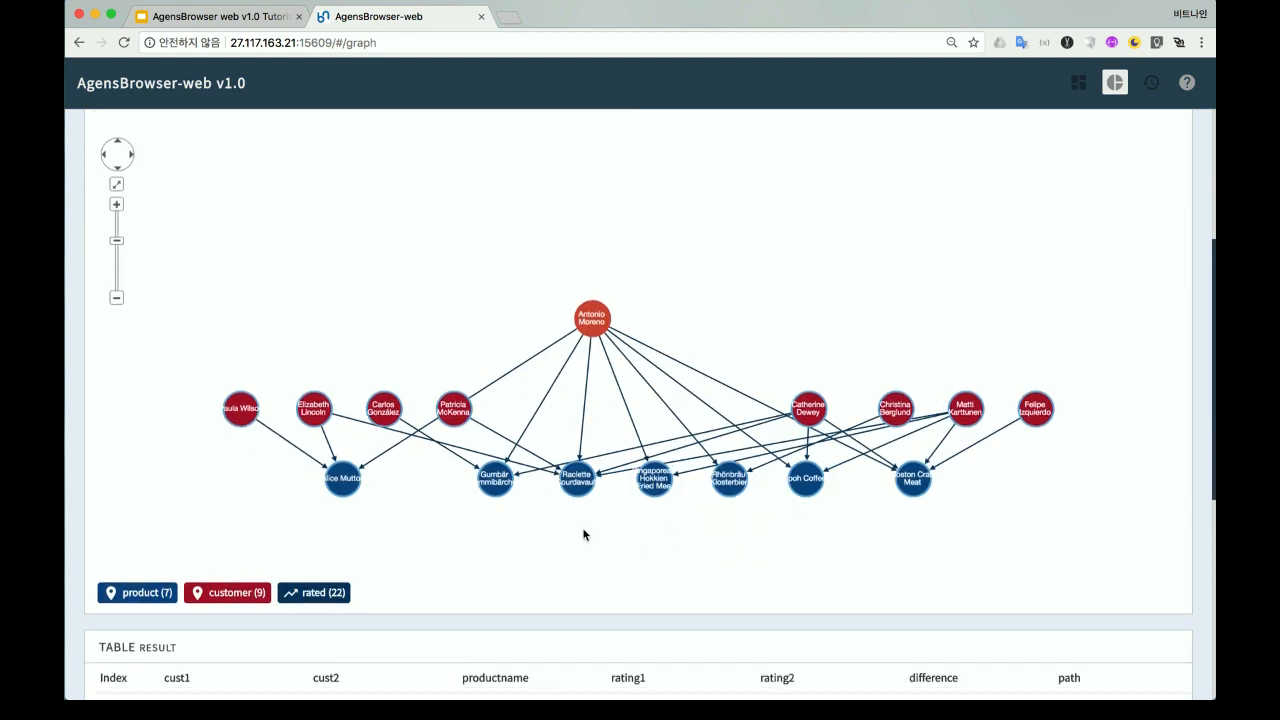
scroll(830, 443, "up", 2)
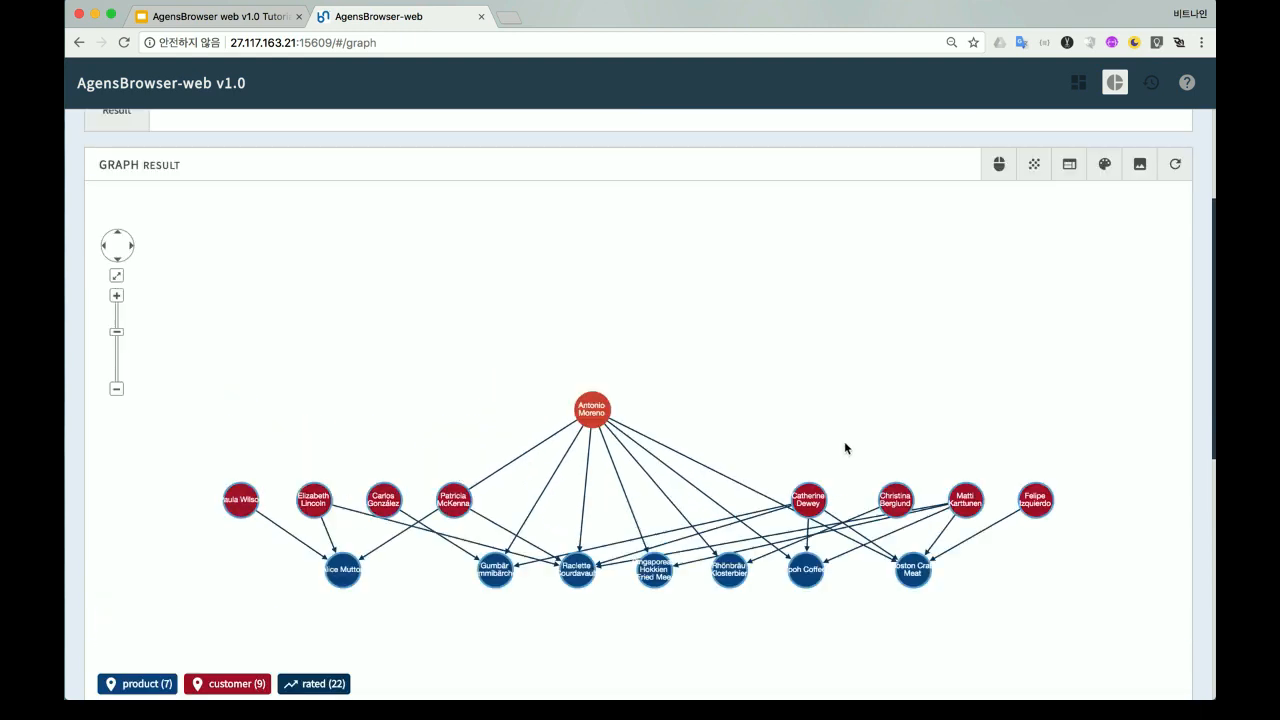
left_click(1036, 166)
left_click(813, 505)
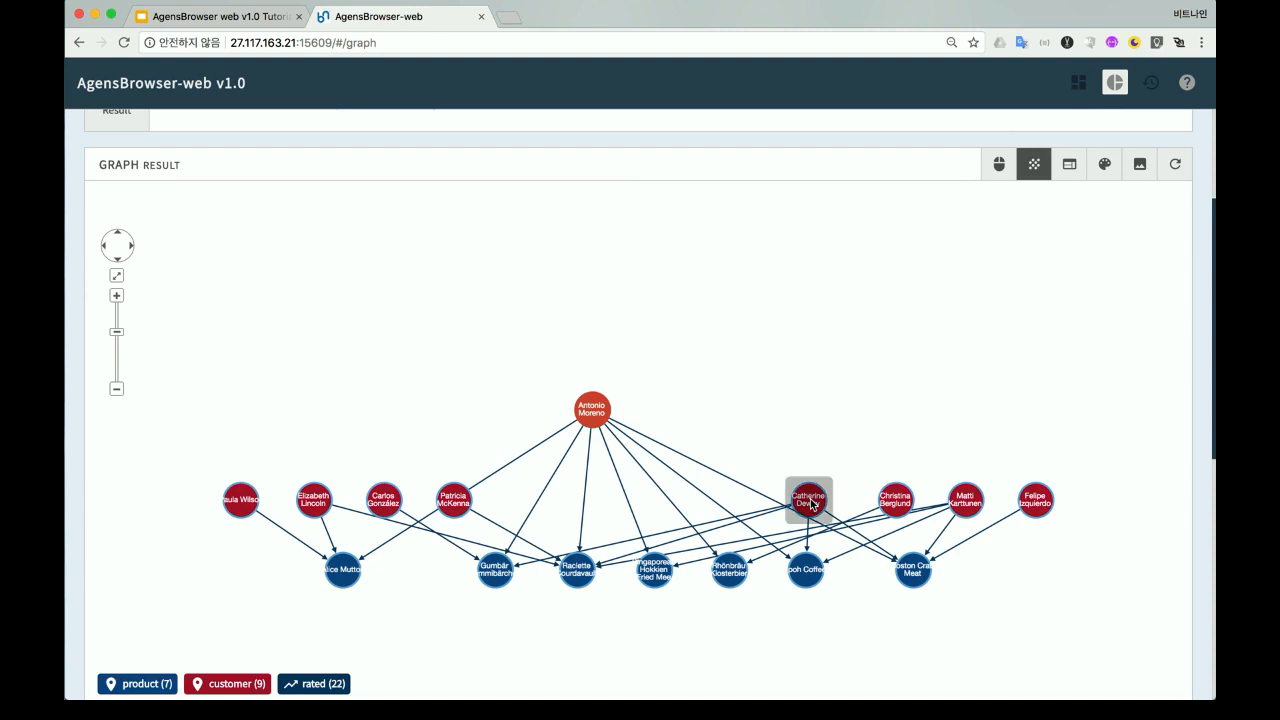
left_click(863, 421)
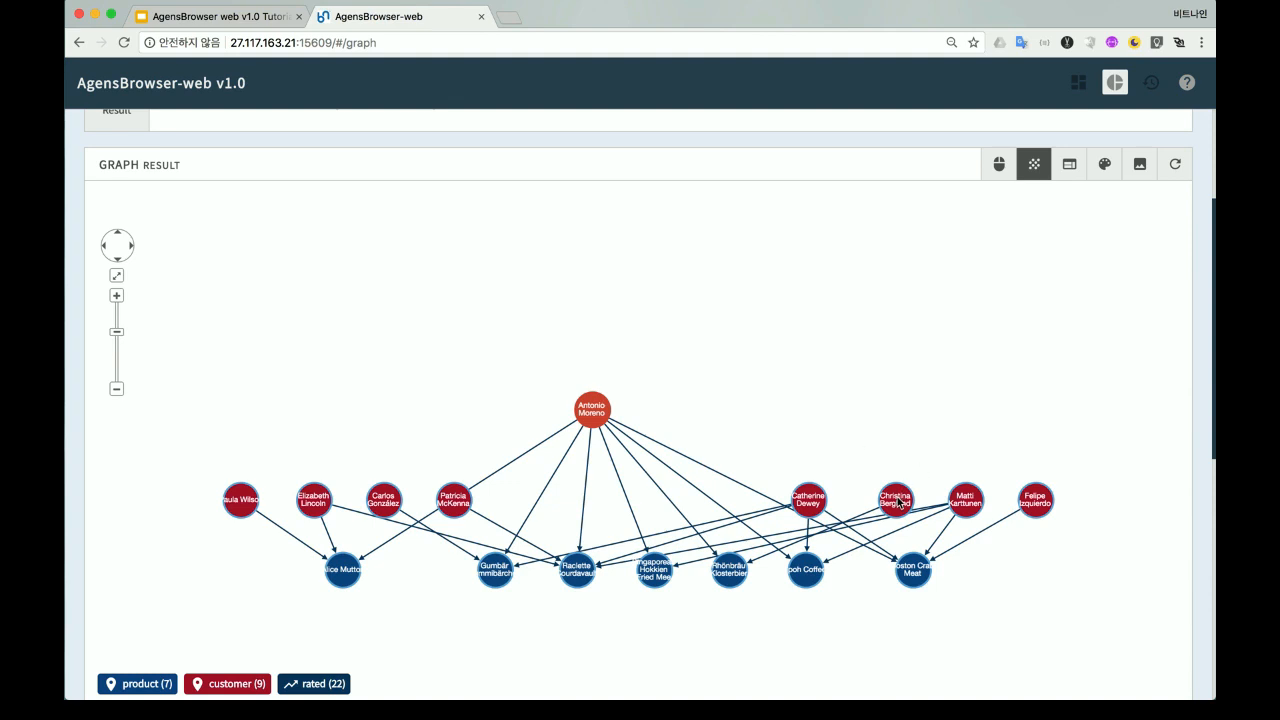
left_click(968, 503)
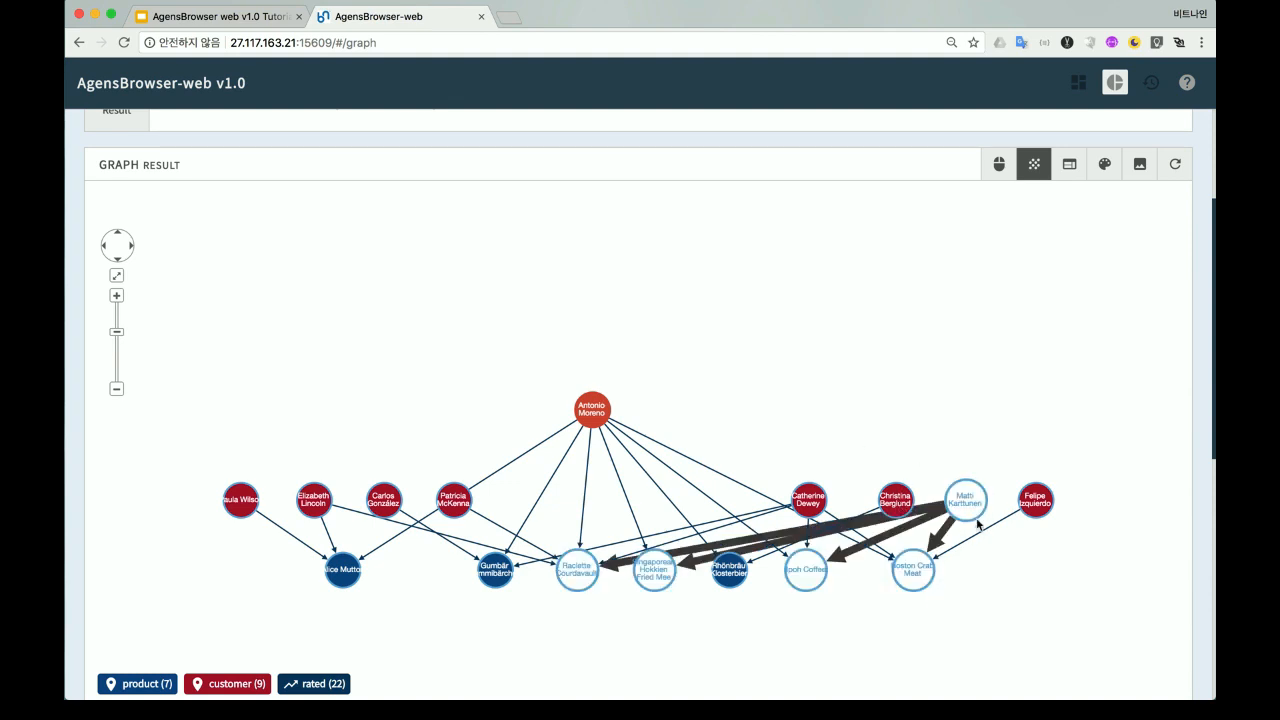
left_click(911, 395)
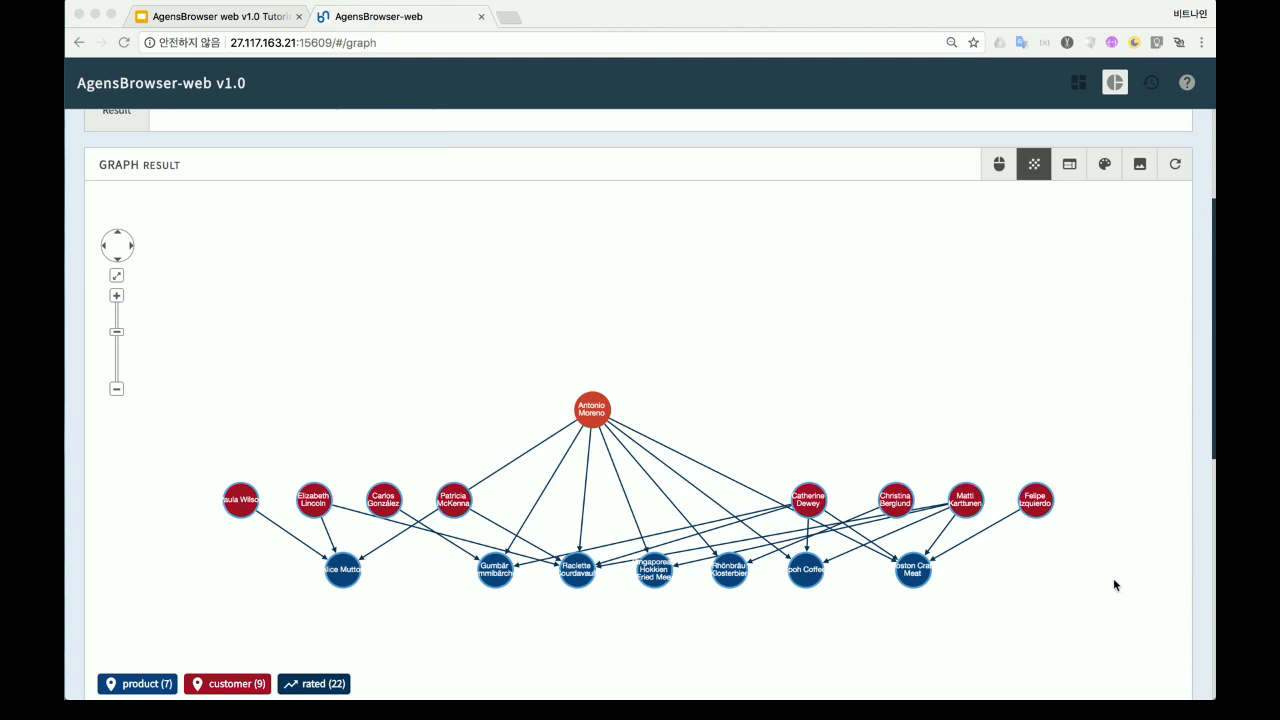
Step: Replace the query with one setting each customer's p_length to the rated product count and r_length to the root of summed squared ratings, and run it
left_click(957, 300)
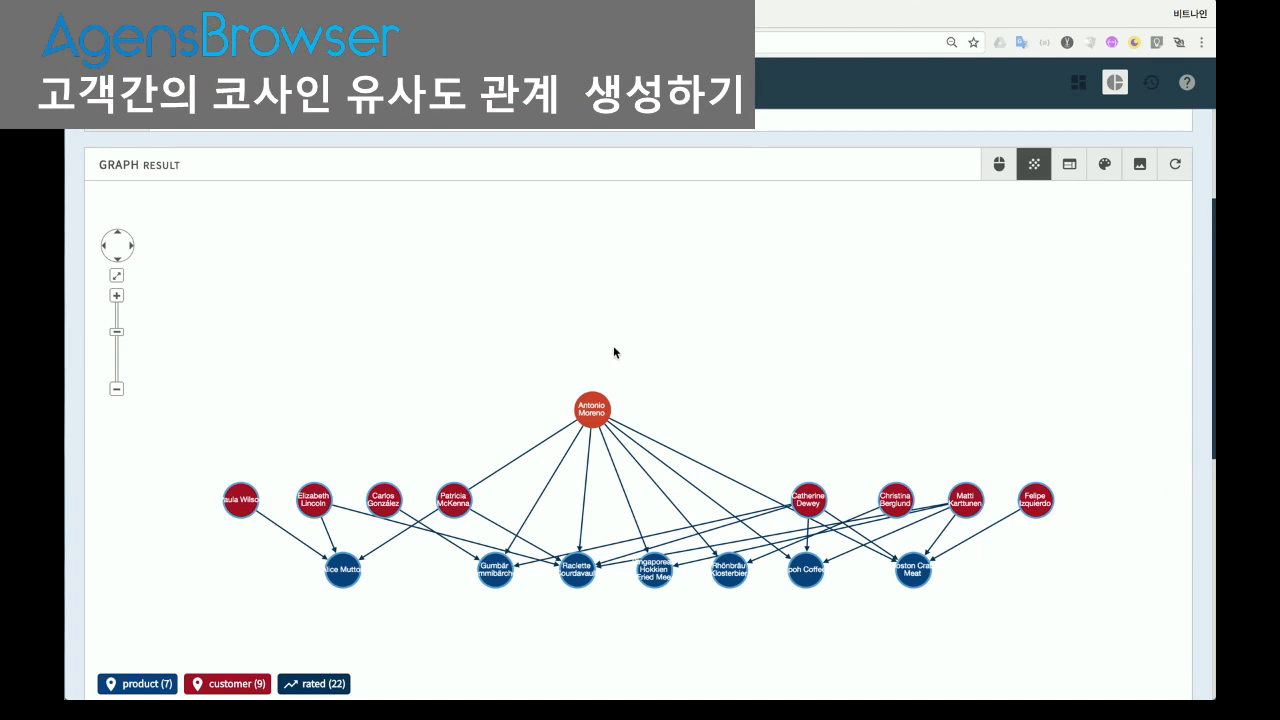
left_click(720, 312)
scroll(724, 338, "up", 2)
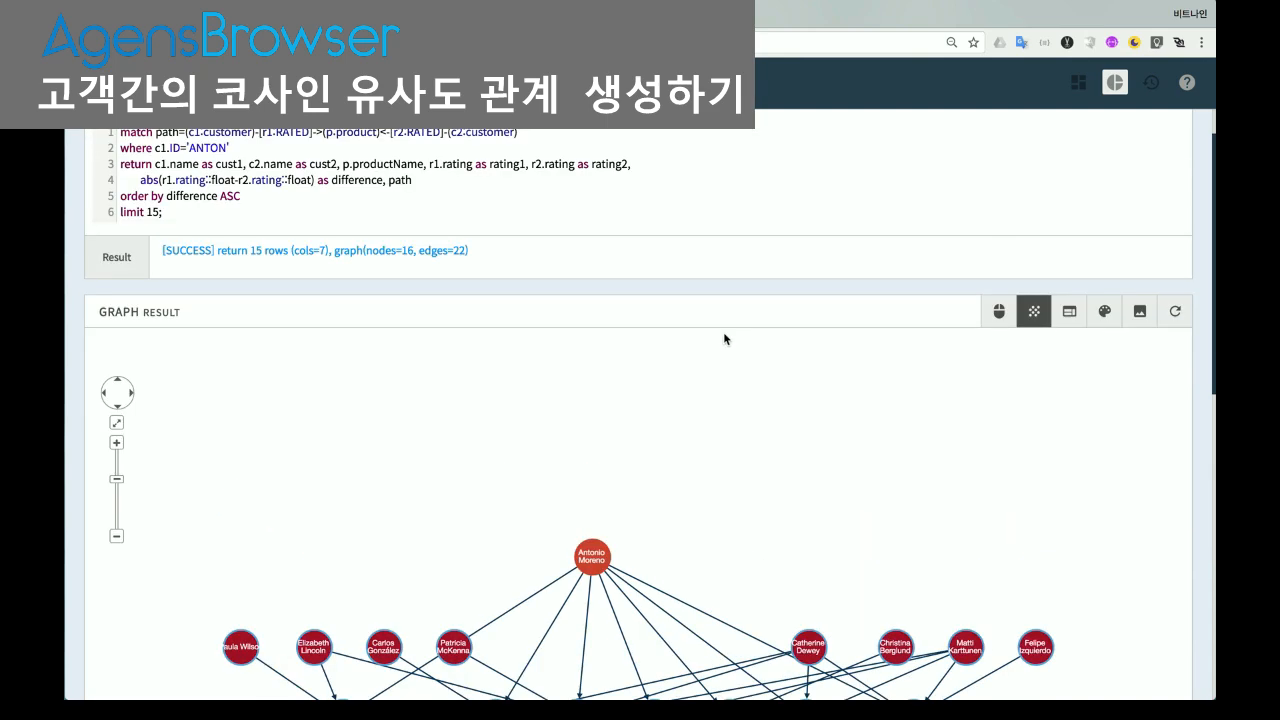
scroll(700, 355, "up", 1)
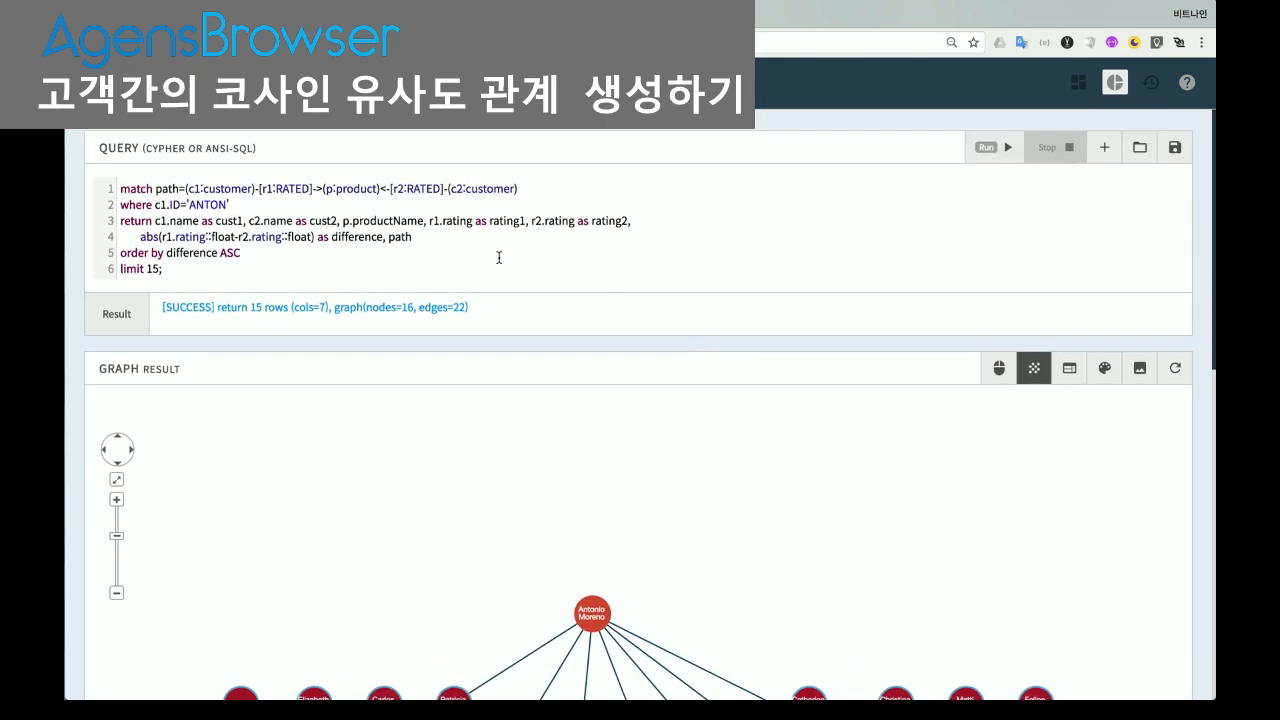
left_click(350, 264)
key("ctrl+a")
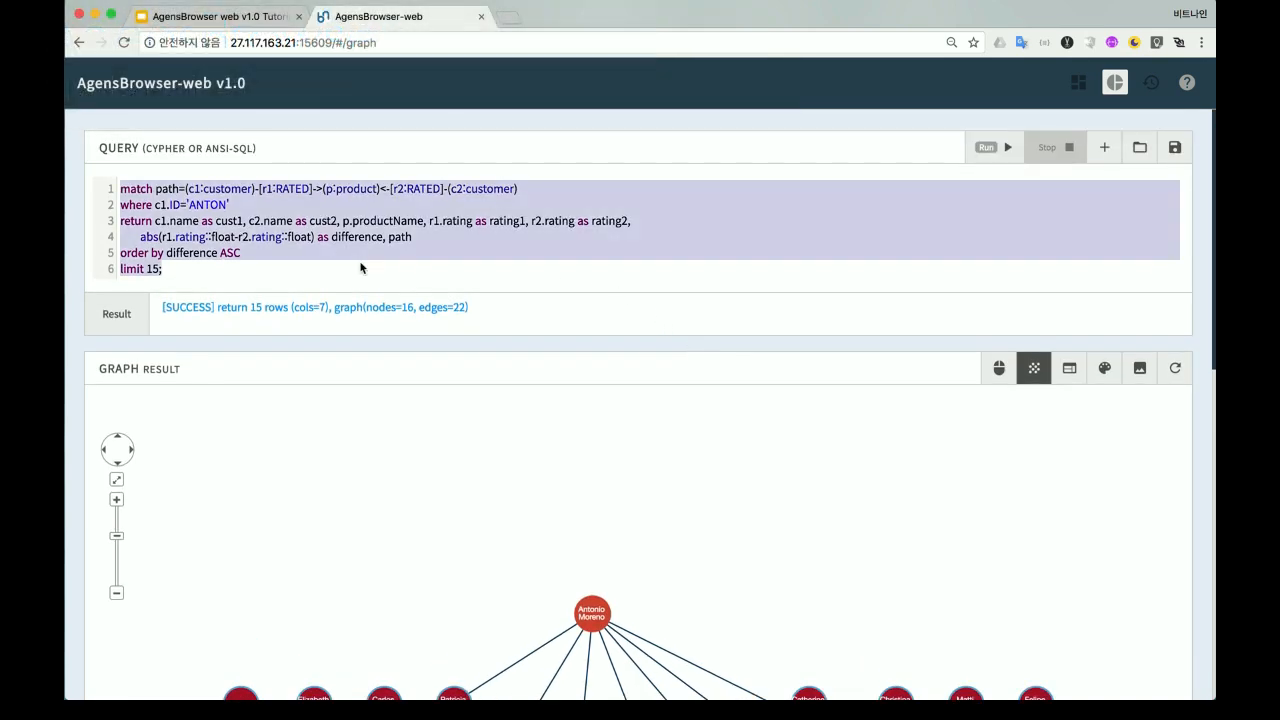
type("match (c:customer)-[r:rated]->(p:product) with c, count(p) as p_length , sqrt( sum( r.rating::float^2 ) ) as r_length set c.p_length = to_json(p_length::int), c.r_length = to_json(r_length::float) ;")
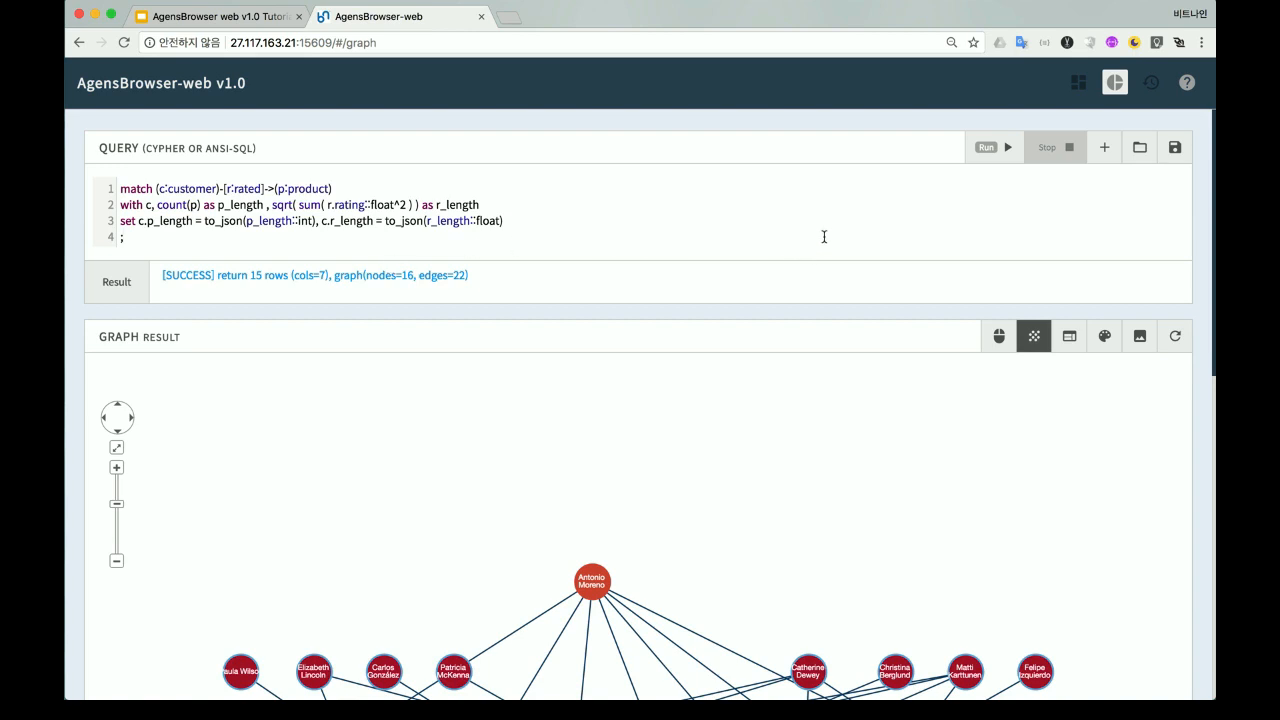
left_click(1006, 150)
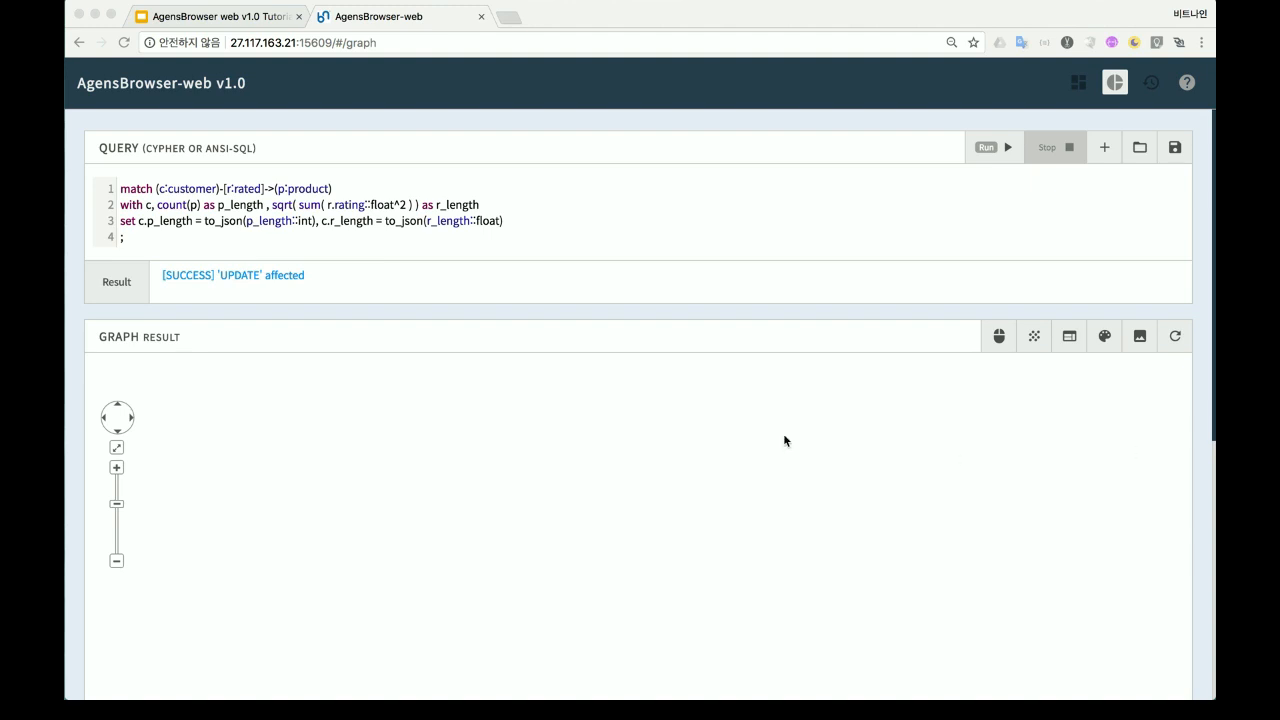
left_click(646, 214)
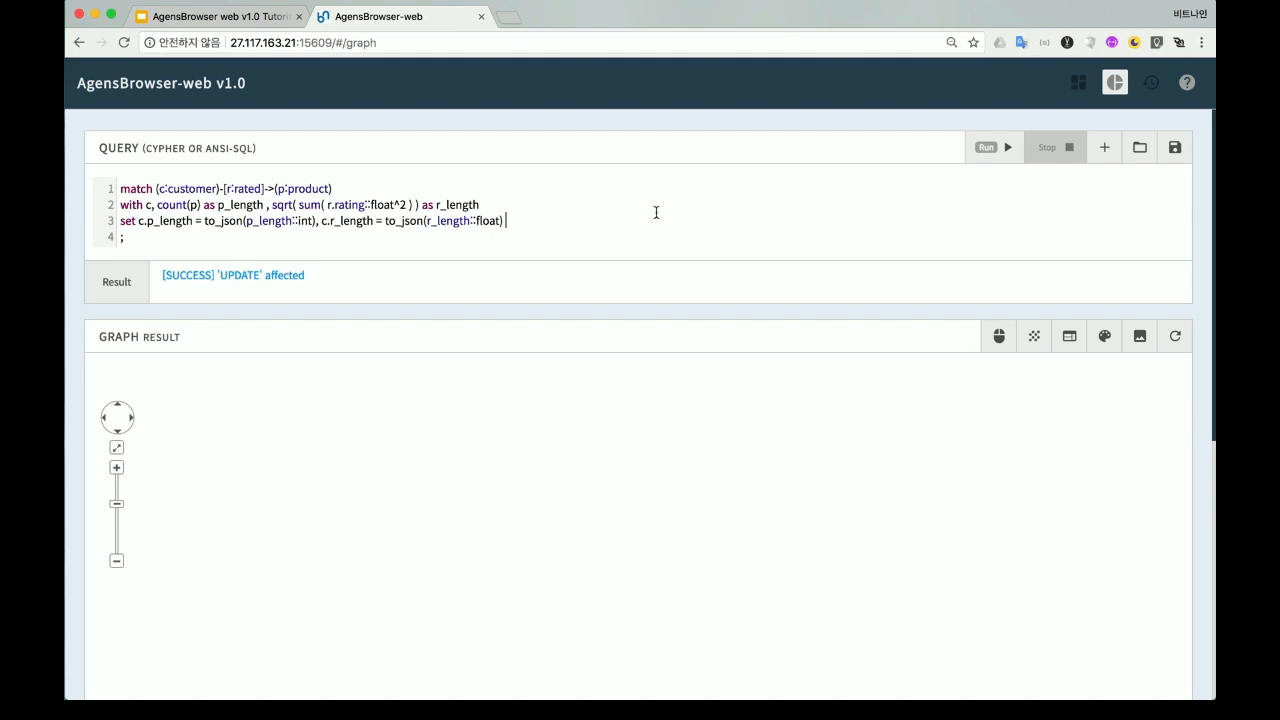
Step: Run a new query merging SIMILARITY relationships between customers where dot_length > 3, storing dot_product, dot_length and the cosine similarity as score
left_click(1104, 147)
type("MATCH (c1:customer)-[r1:RATED]->(p:product)<-[r2:RATED]-(c2:customer) WITH c1, c2, SUM(r1.rating::float*r2.rating::float) as dot_product, count(p) as dot_length,   c1.p_length as c1_plength, c2.p_length as c2_plength, c1.r_length as c1_rlength, c2.r_length as c2_rlength,   SUM(r1.rating::float*r2.rating::float) / ( c1.r_length::float * c2.r_length::float ) as similarity where dot_length > 3 merge (c1)-[:SIMILARITY {     dot_product: to_json(dot_product::float),     dot_length: to_json(dot_length::int),     score: to_json(similarity::float)     }]-(c2) ;")
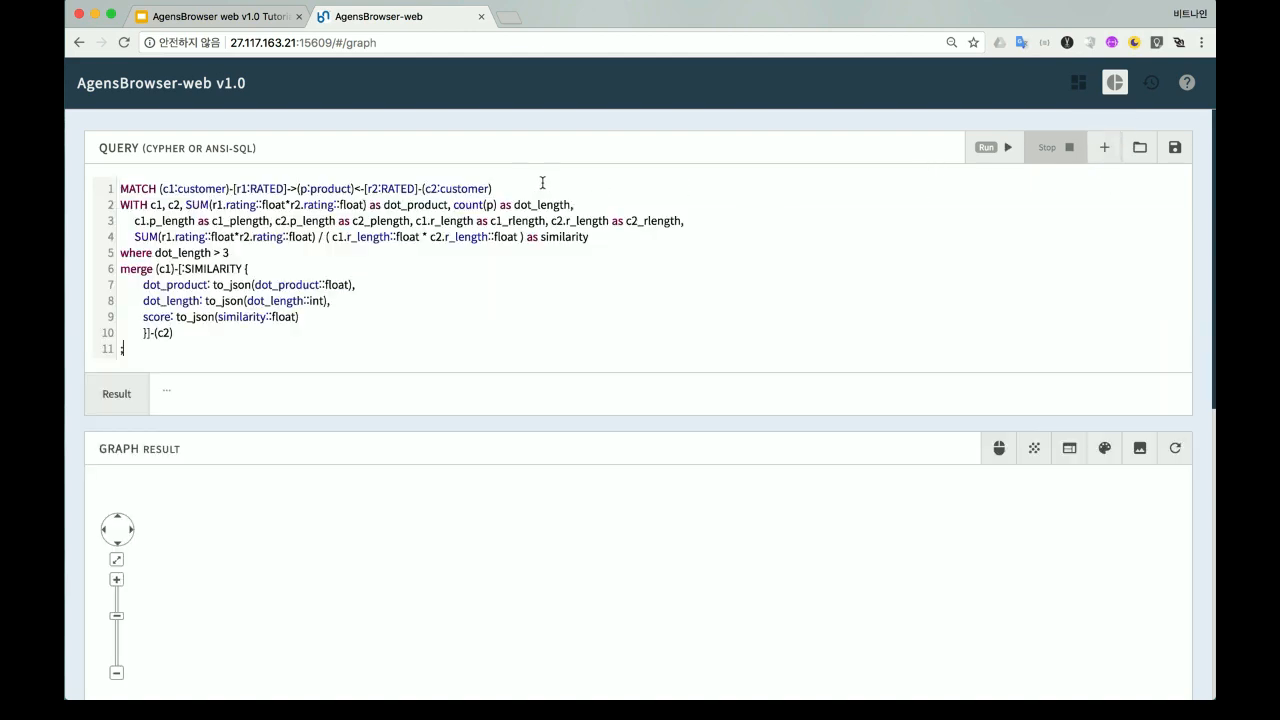
left_click(1009, 149)
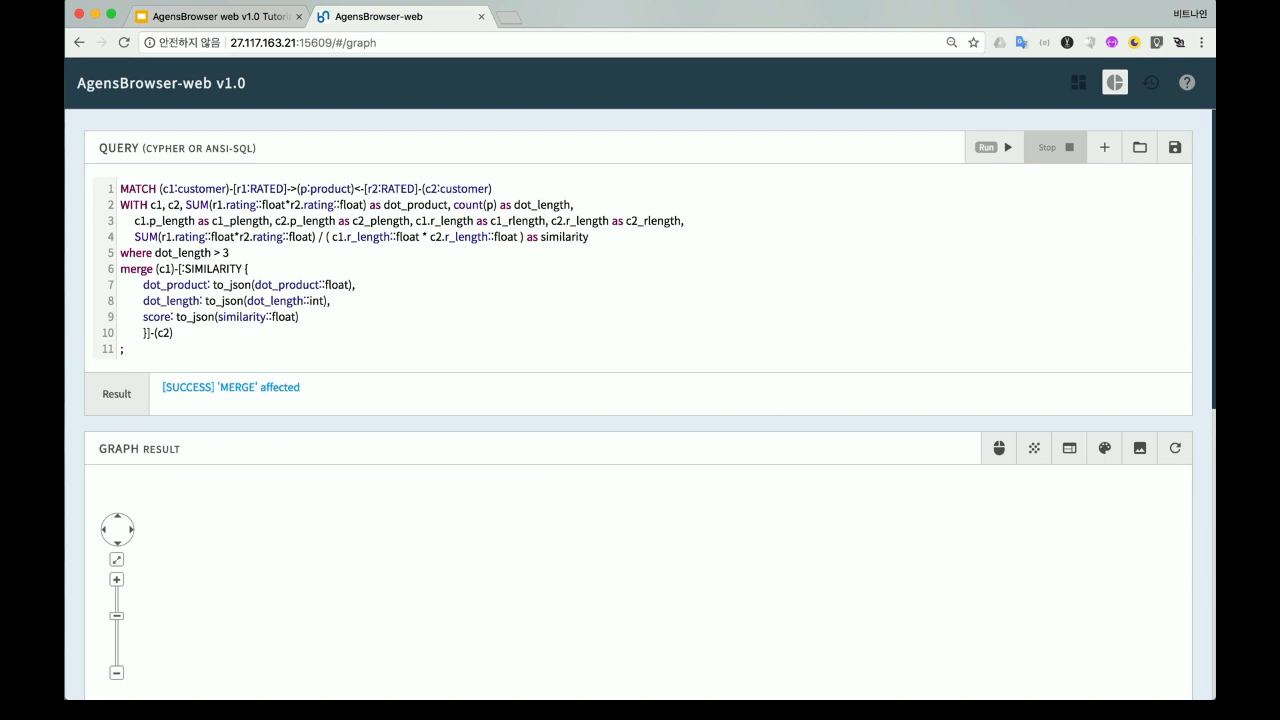
key("super+Tab")
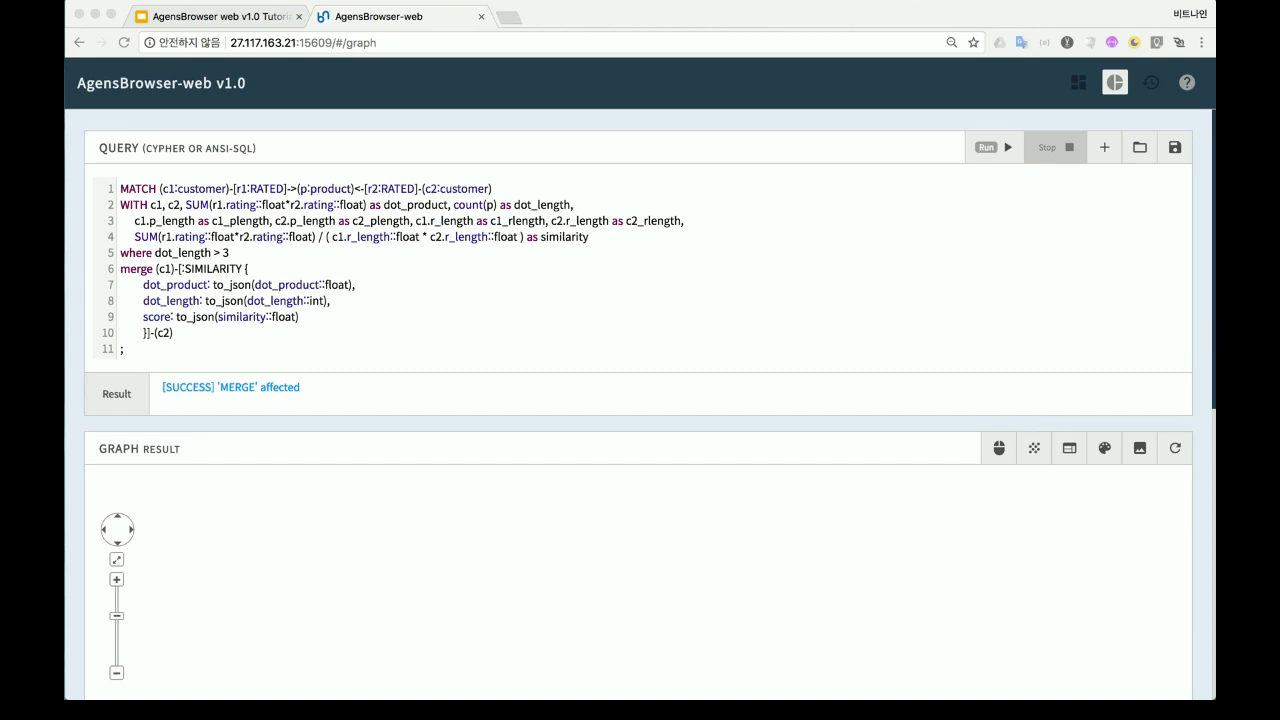
Step: Run a new query returning the chosen customer's SIMILARITY paths, c2.ID and score as s_score, sorted by s_score descending and limited to 5
left_click(584, 300)
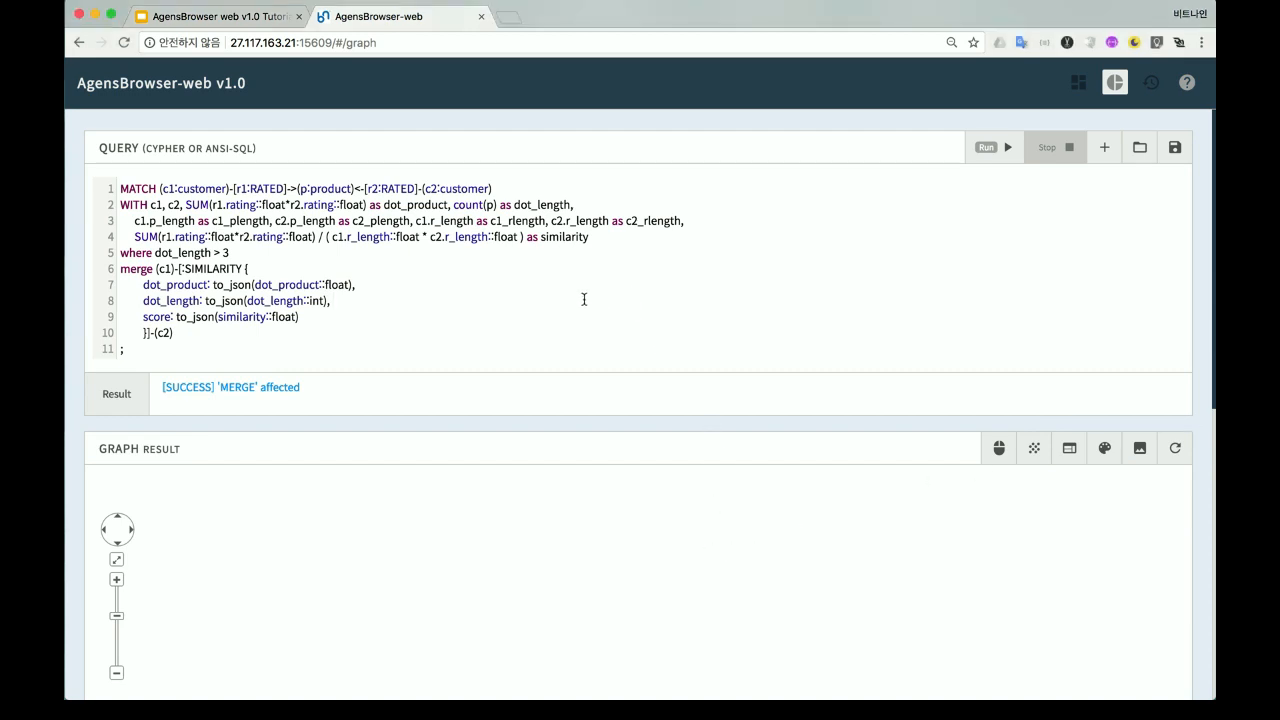
key("super+a")
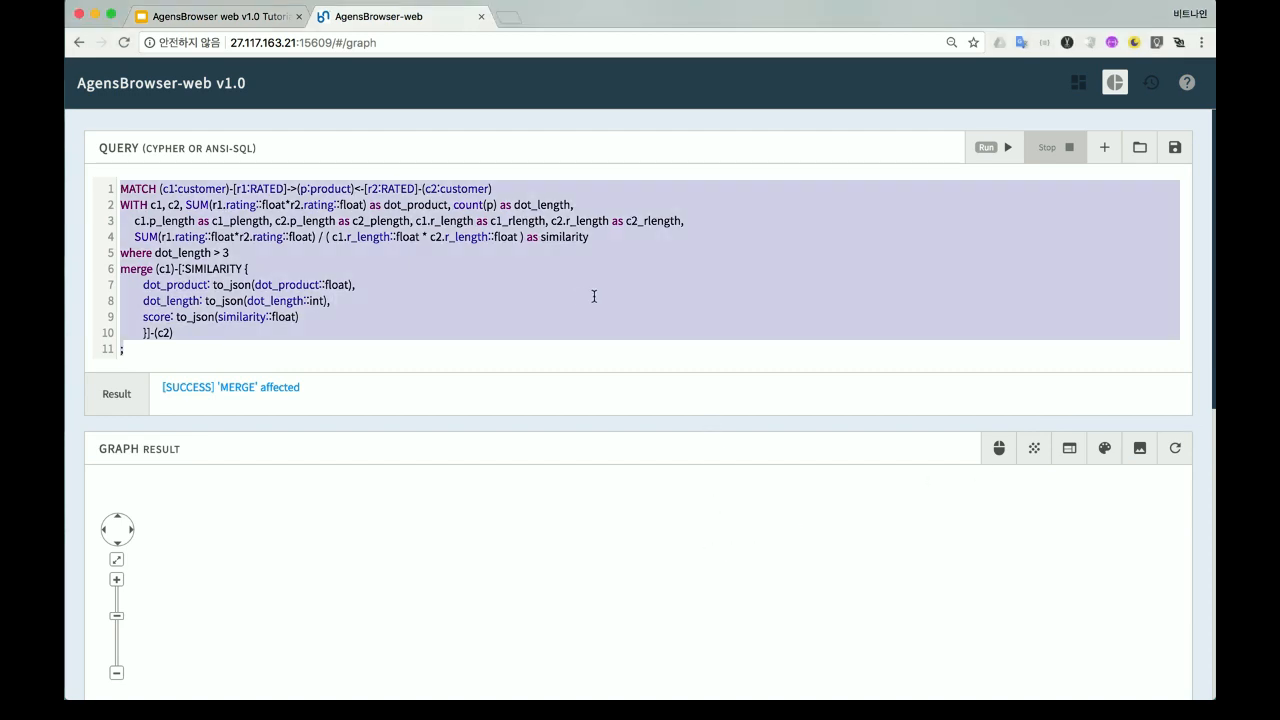
left_click(1104, 148)
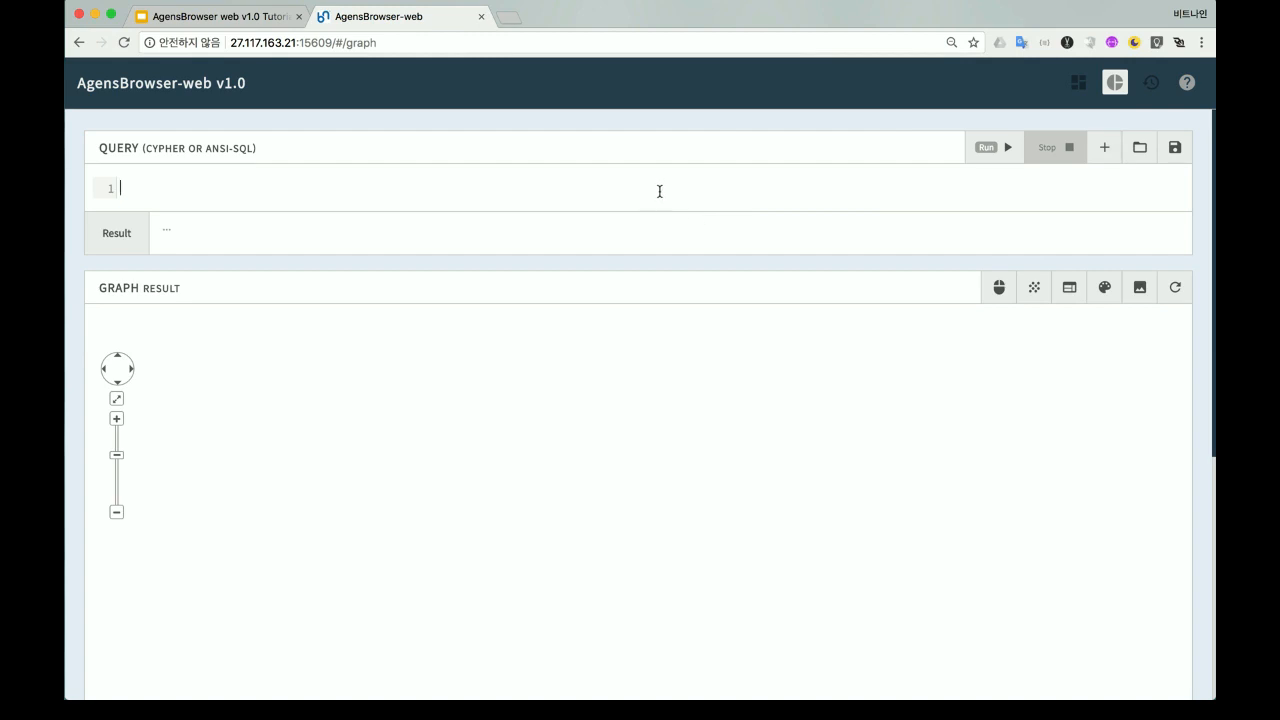
type("match path=(c1:customer)-[s:SIMILARITY]->(c2:customer) where c1.ID='ANTON' return path, c2.ID, s.score as s_score order by s_score desc limit 5;")
left_click(1004, 148)
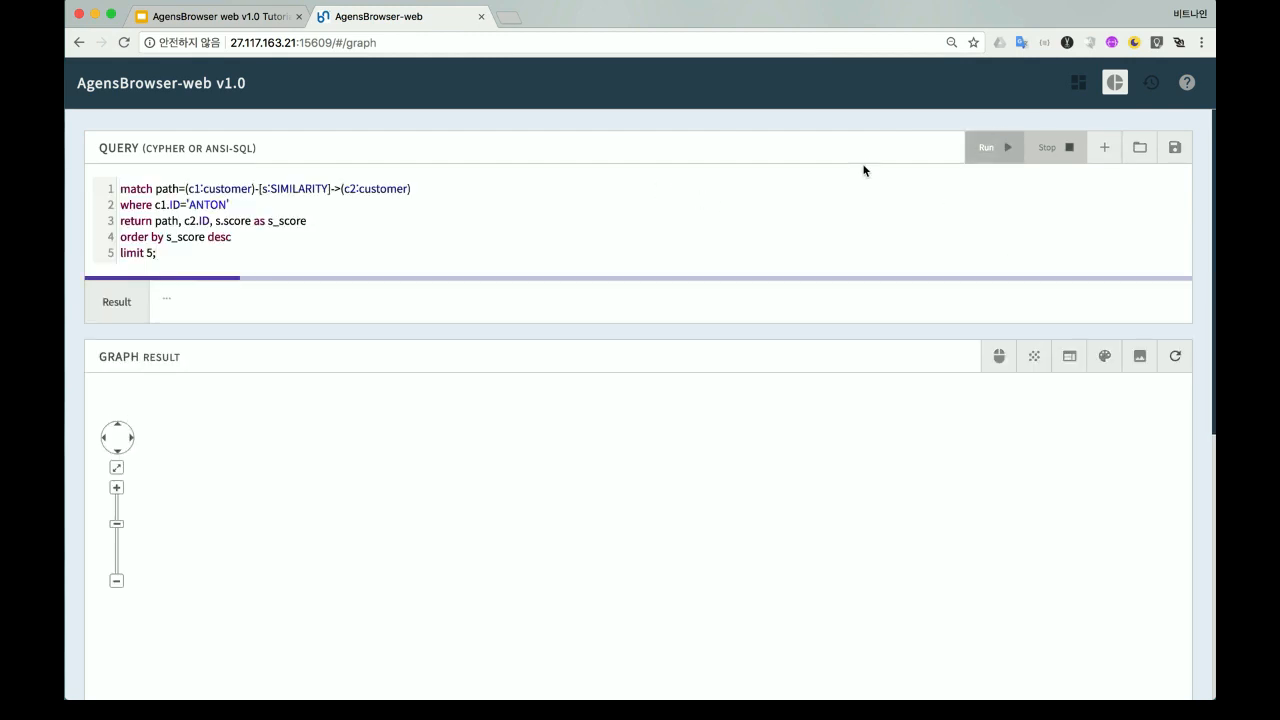
Step: Examine the similar customers in the graph and the first row's s_score and path values in the result table
scroll(745, 363, "down", 3)
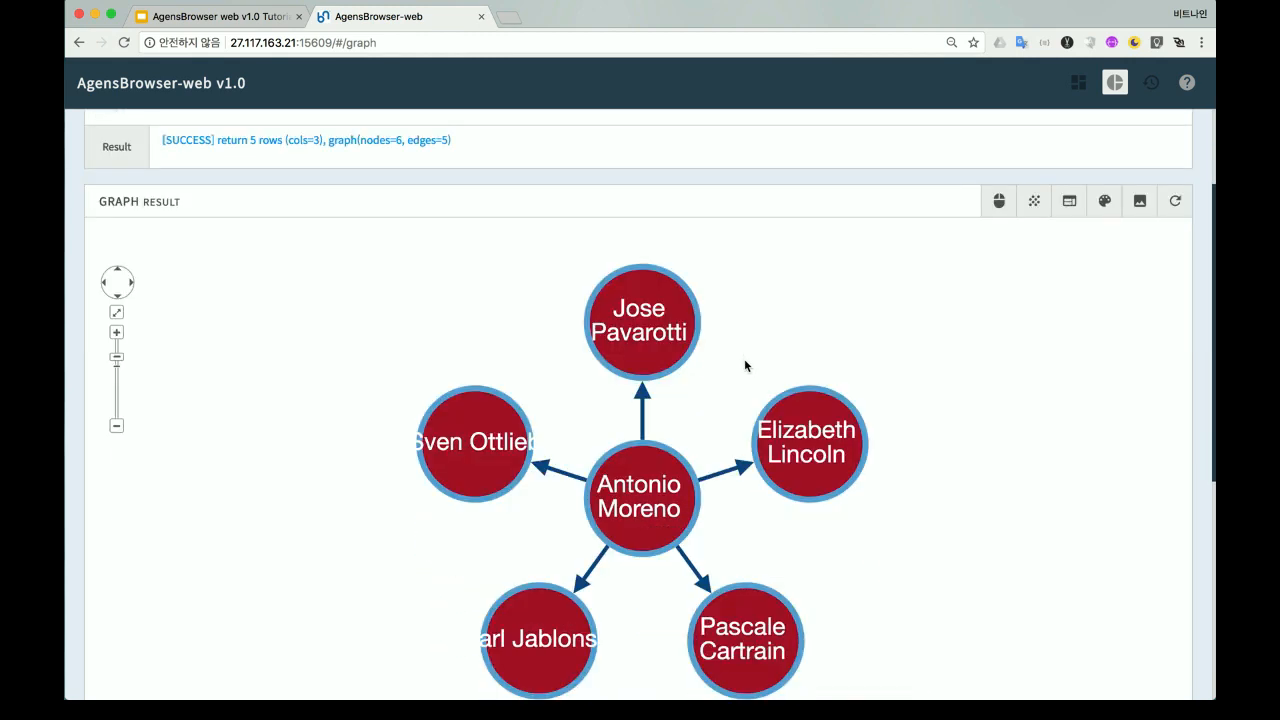
scroll(745, 365, "down", 8)
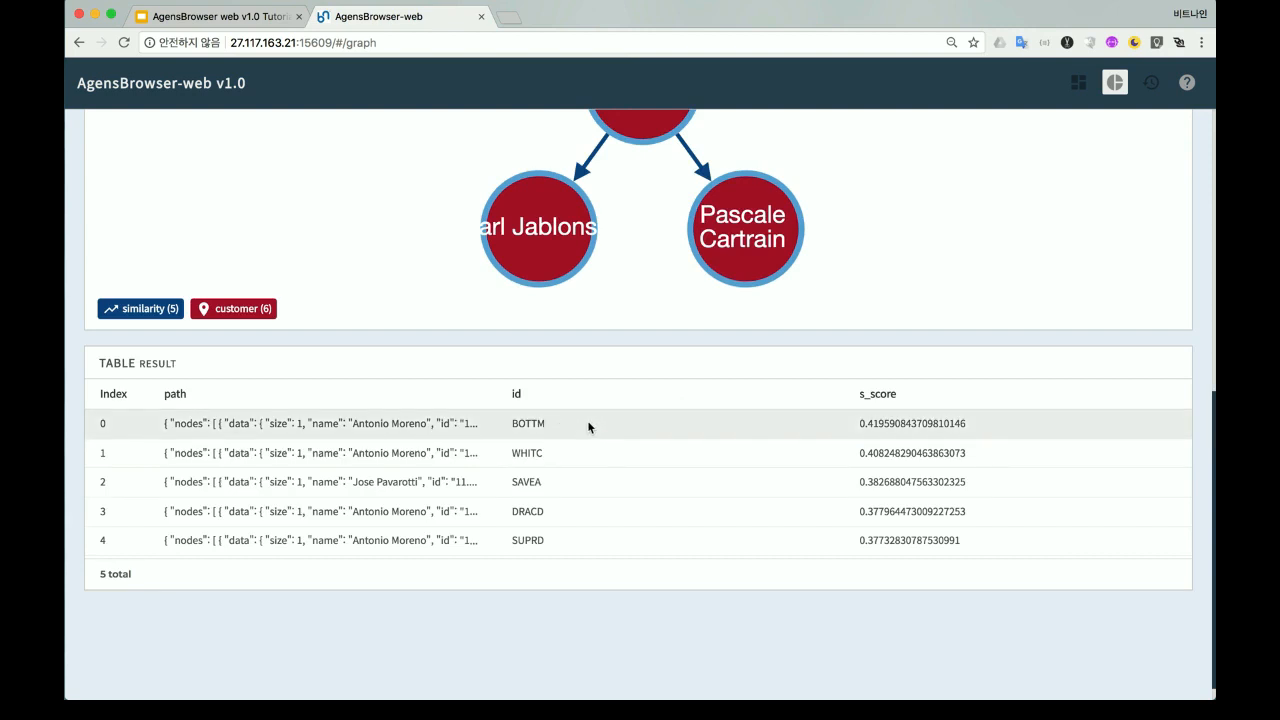
left_click(872, 430)
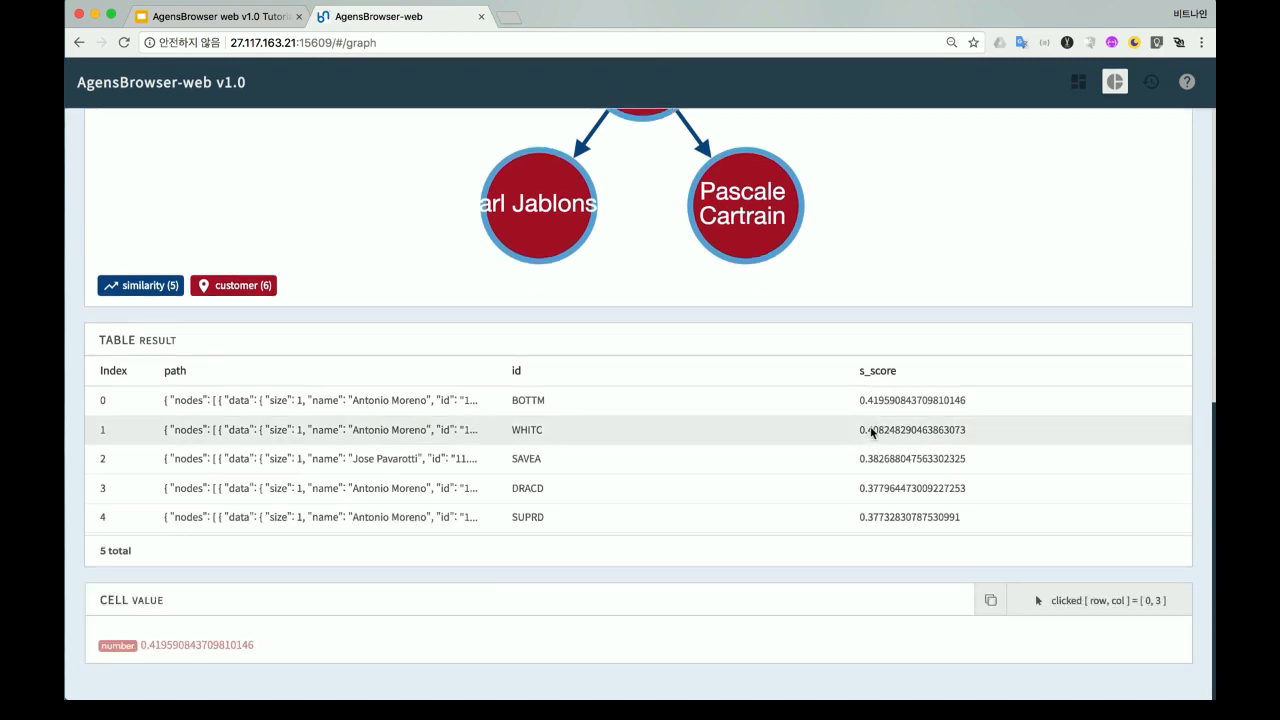
left_click(404, 401)
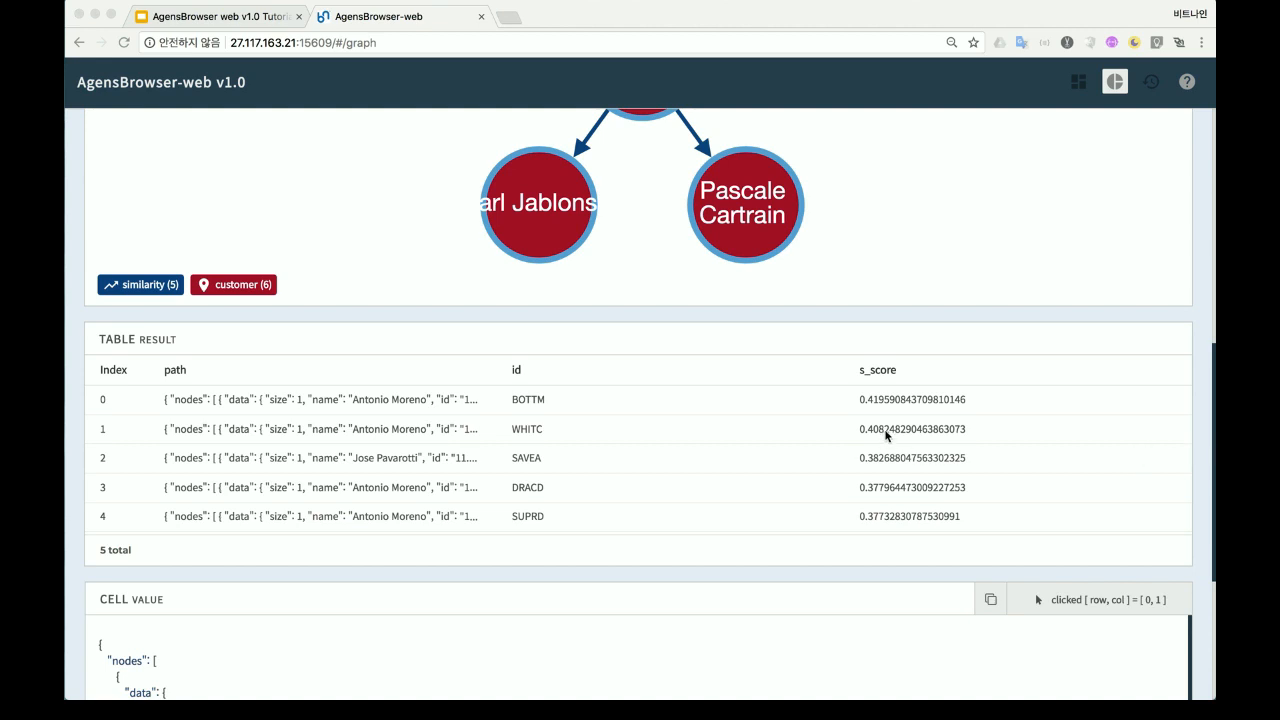
scroll(780, 328, "up", 10)
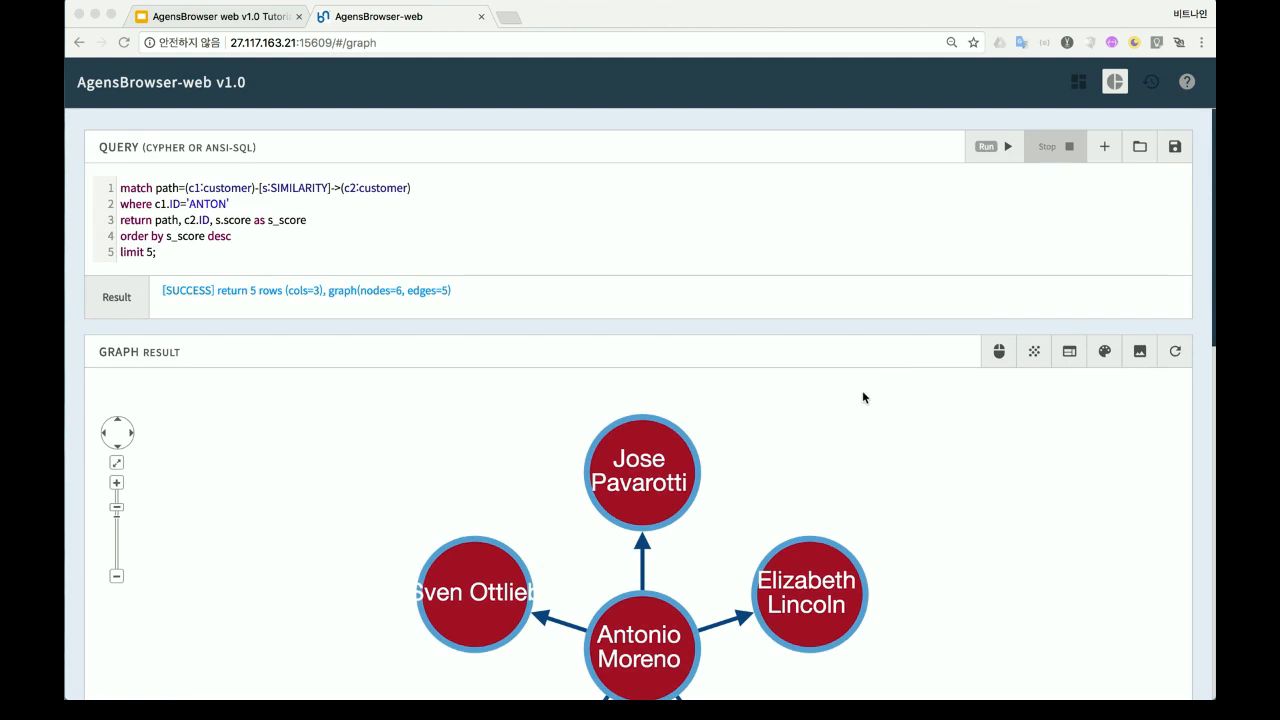
scroll(864, 397, "down", 3)
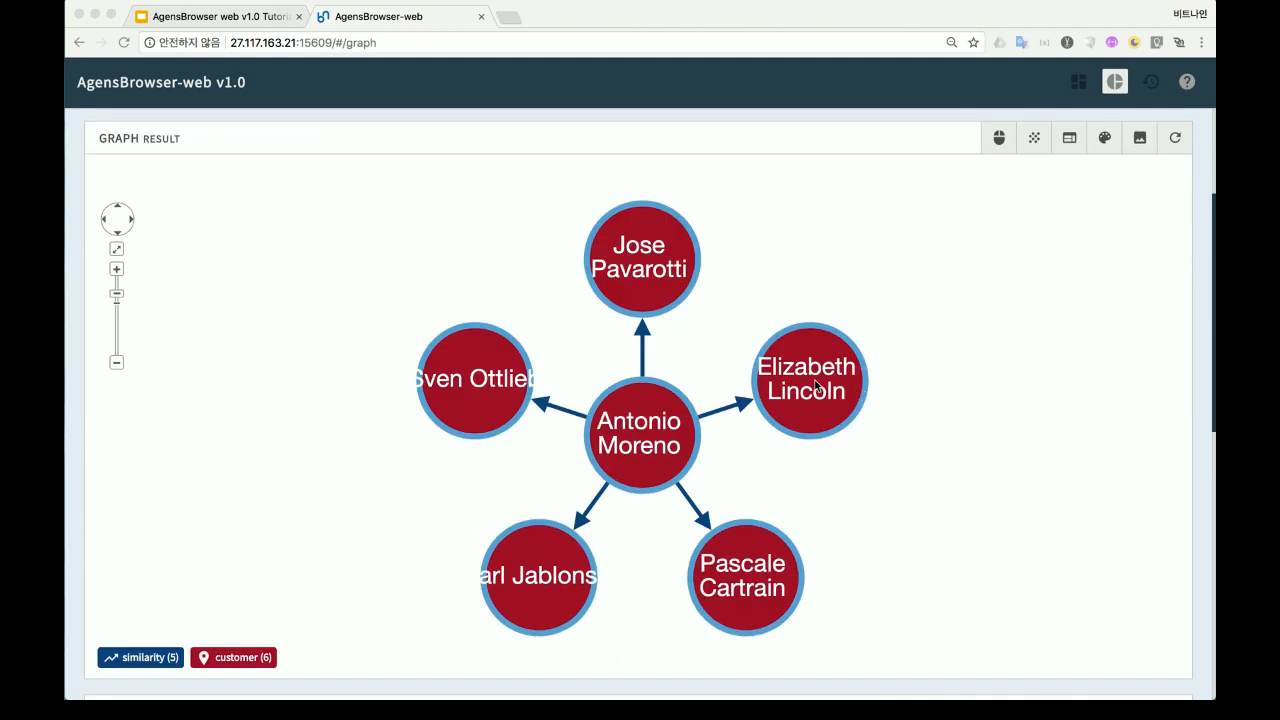
left_click(643, 347)
left_click(643, 346)
left_click(762, 312)
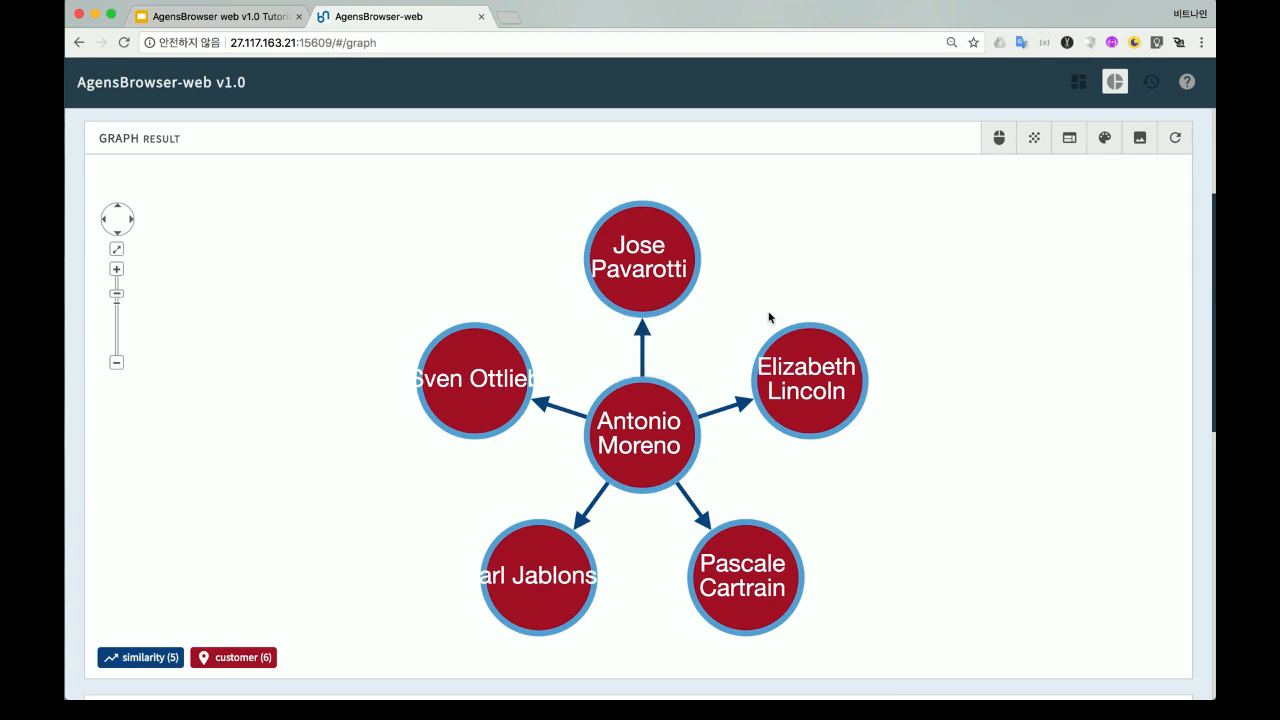
Step: Run a new query listing products unrated by the chosen customer with neighbors, sim_avg, rating_cnt, rating_sum and average rating as recommend, descending, limited to 100
scroll(795, 340, "up", 3)
left_click(1104, 147)
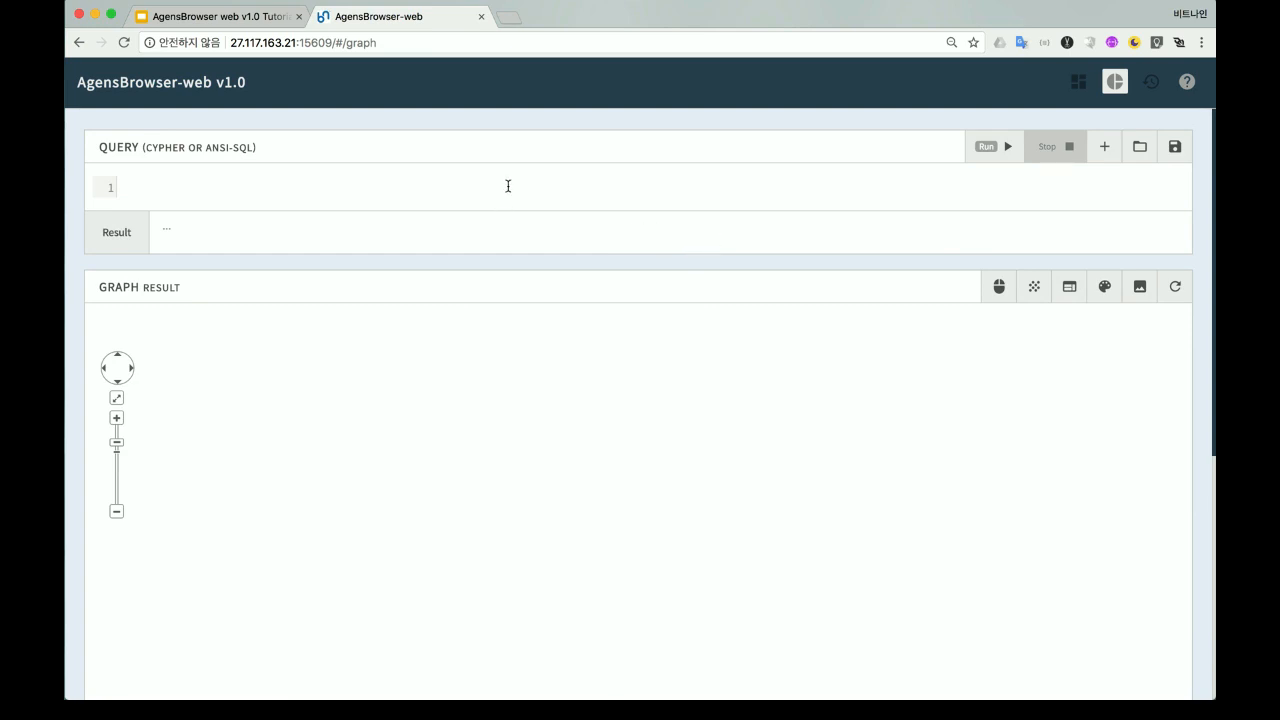
type("MATCH (me:customer)-[s:SIMILARITY]->(c:customer)-[r:RATED]->(p:product) where me.id='ANTON' and not exists( (me)-[:RATED]->(p) ) with p, jsonb_agg( to_json(c.id::text) ) as neighbors, avg(s.score::float) as sim_avg         , count(r) as rating_cnt, sum(r.rating::float) as rating_sum         , sum(r.rating::float)/count(r) as recommend return p.name as pname, neighbors, sim_avg, rating_cnt, rating_sum, recommend order by recommend desc limit 100;")
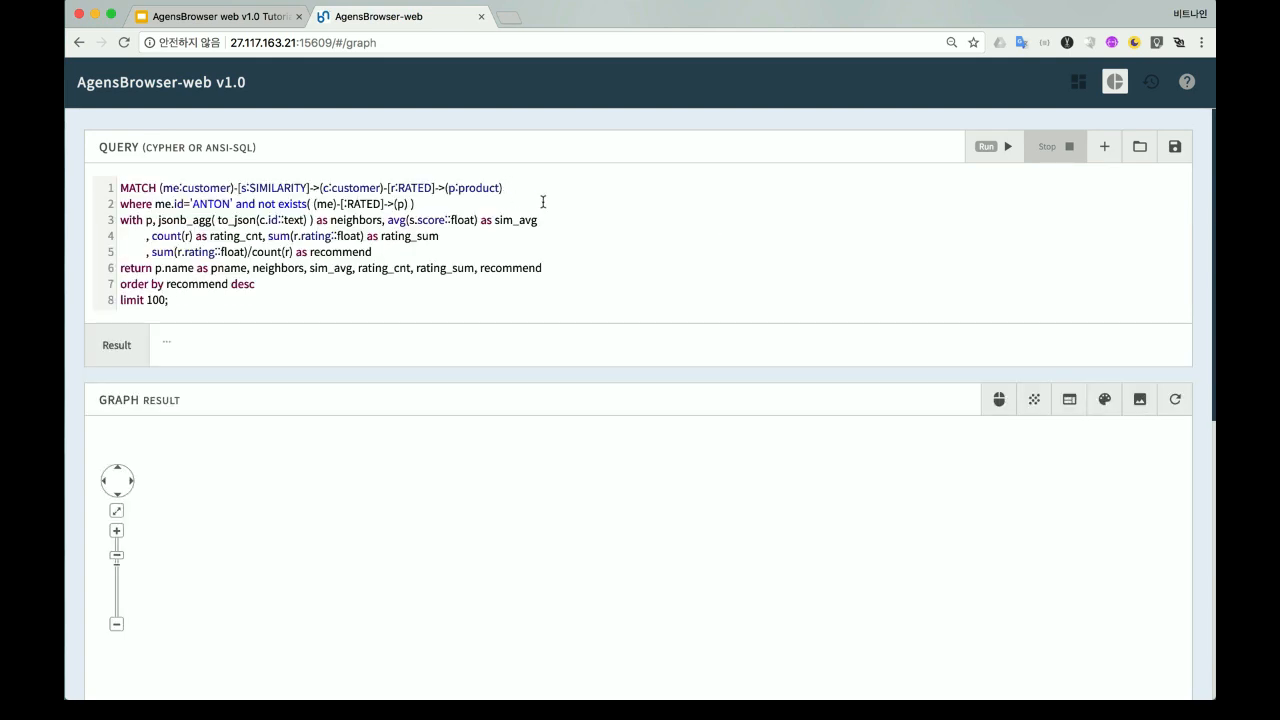
left_click(1004, 150)
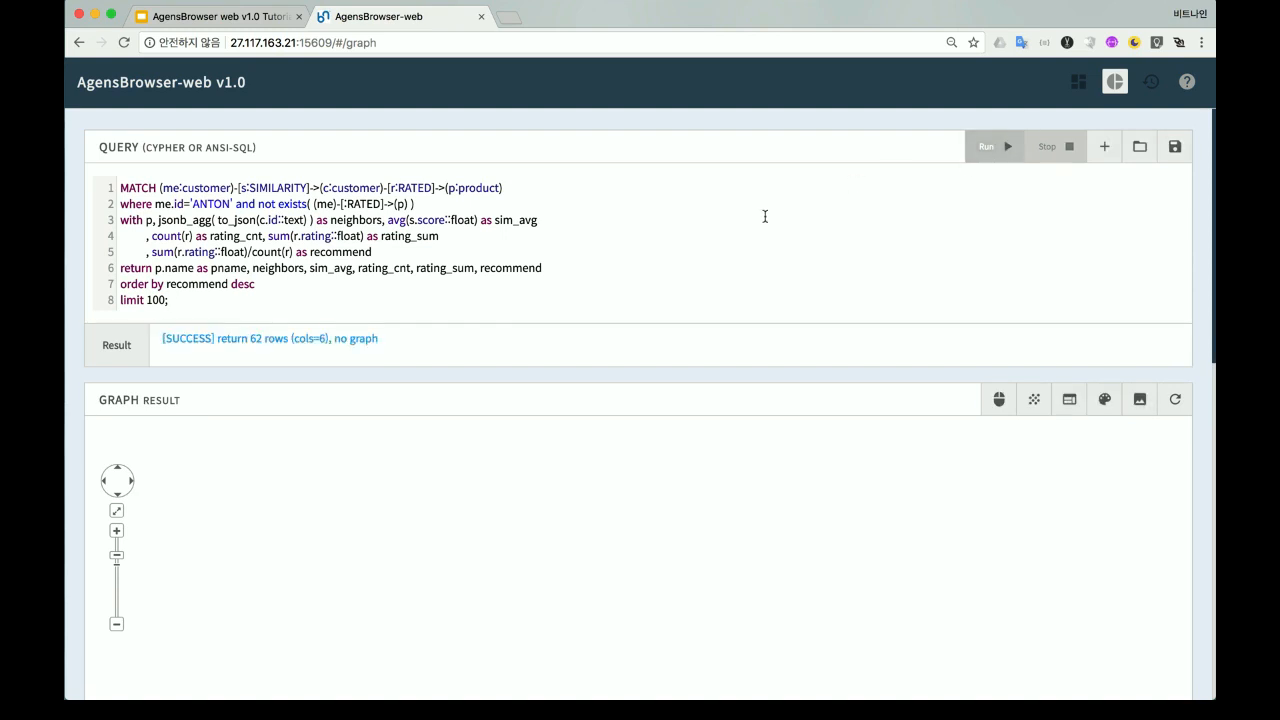
Step: Inspect the recommend values of the highest-ranked products and the full neighbors list of the first product in the result table
scroll(721, 270, "down", 10)
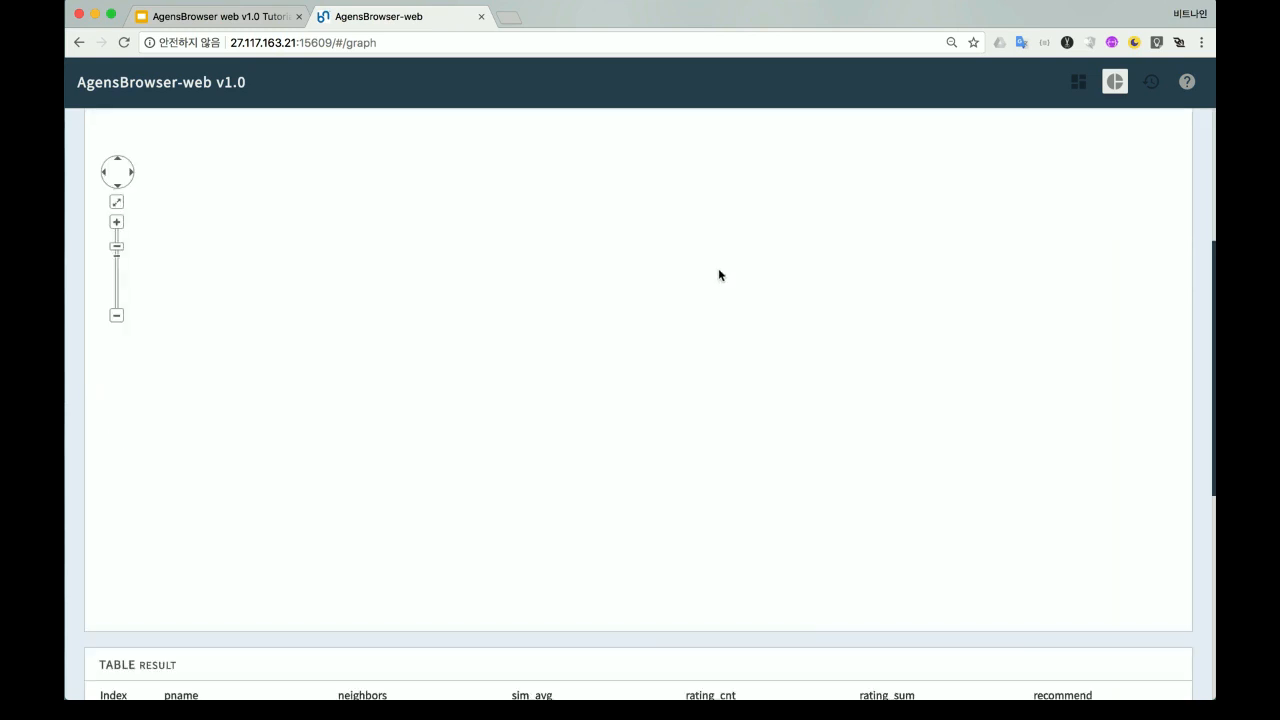
scroll(717, 276, "down", 5)
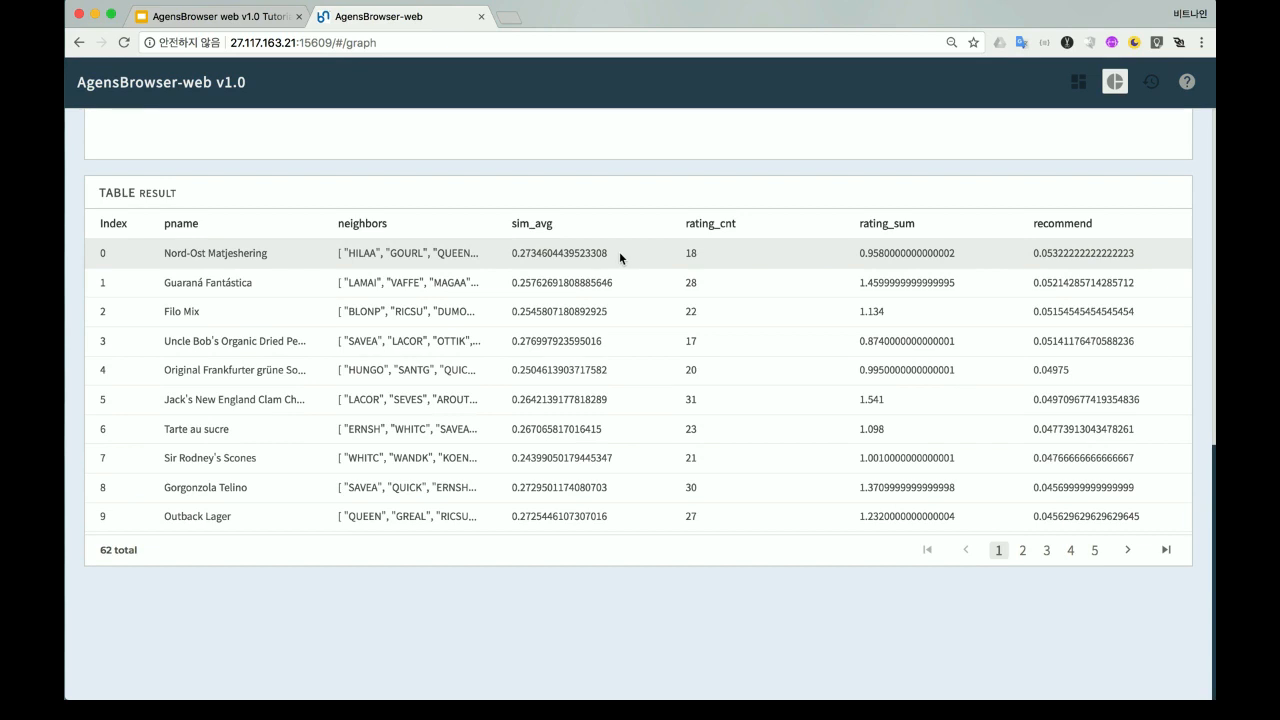
left_click(1064, 251)
left_click(1061, 293)
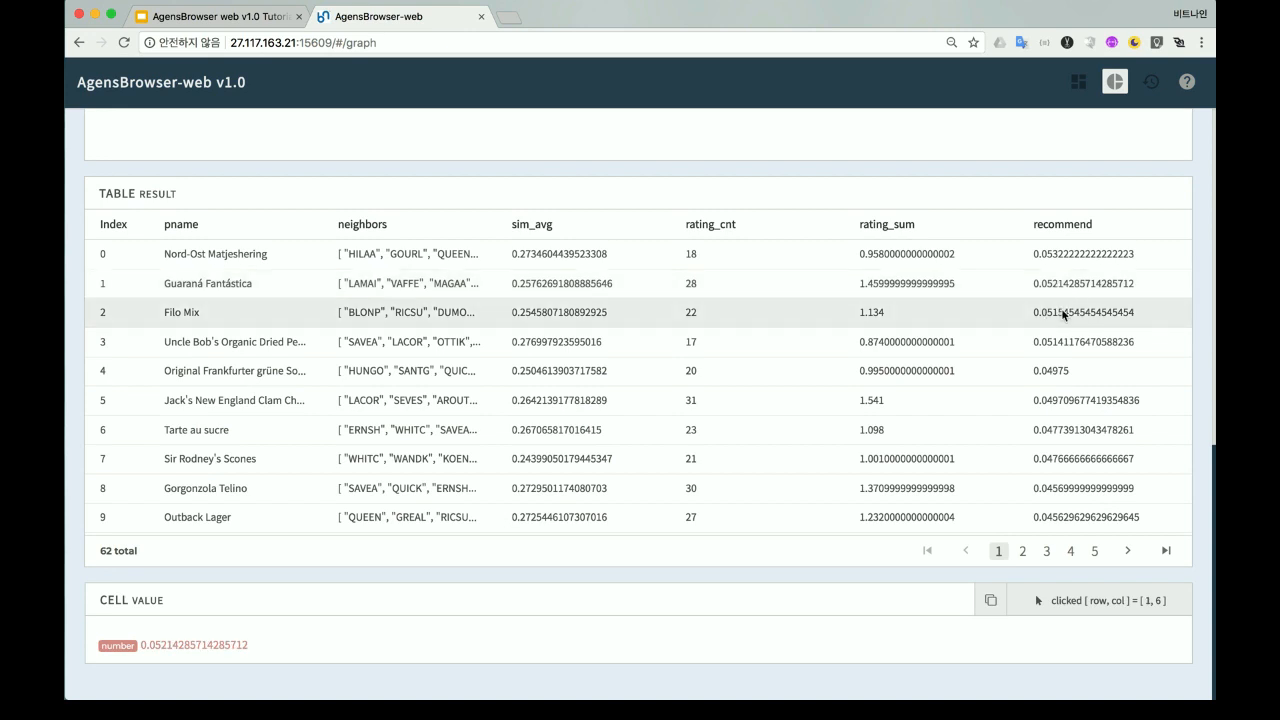
left_click(1061, 344)
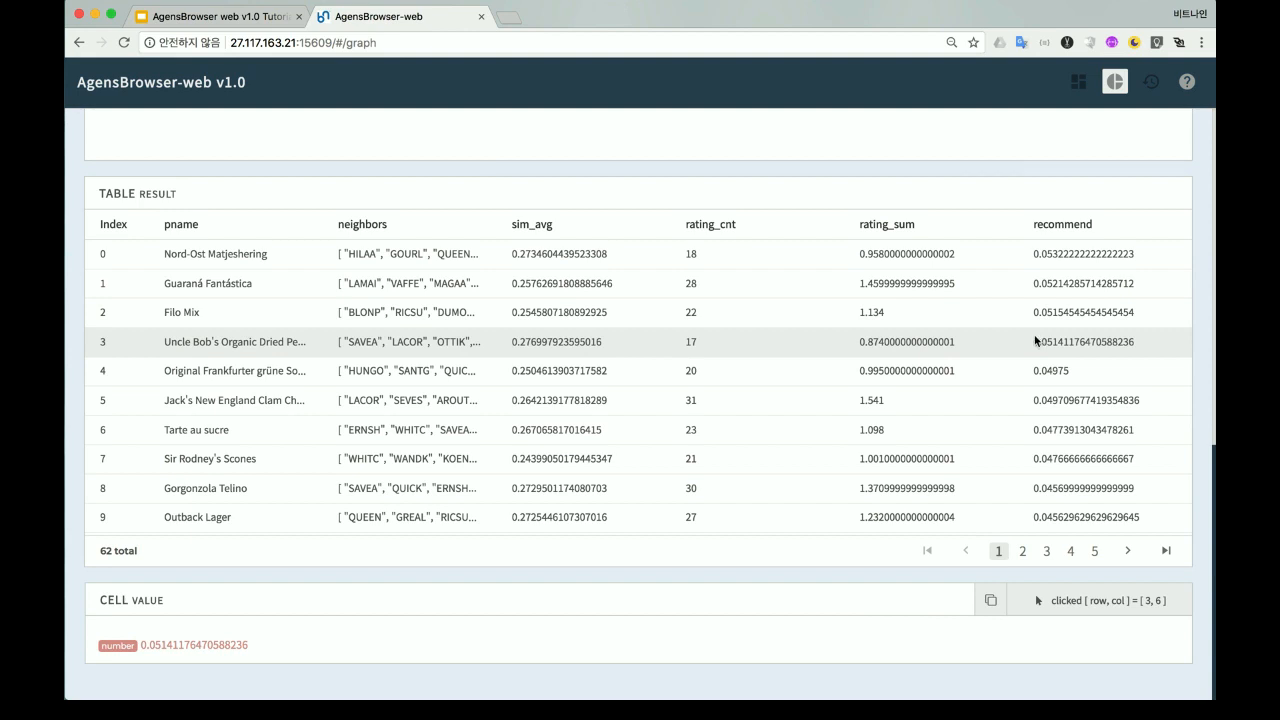
left_click(395, 254)
scroll(329, 585, "down", 5)
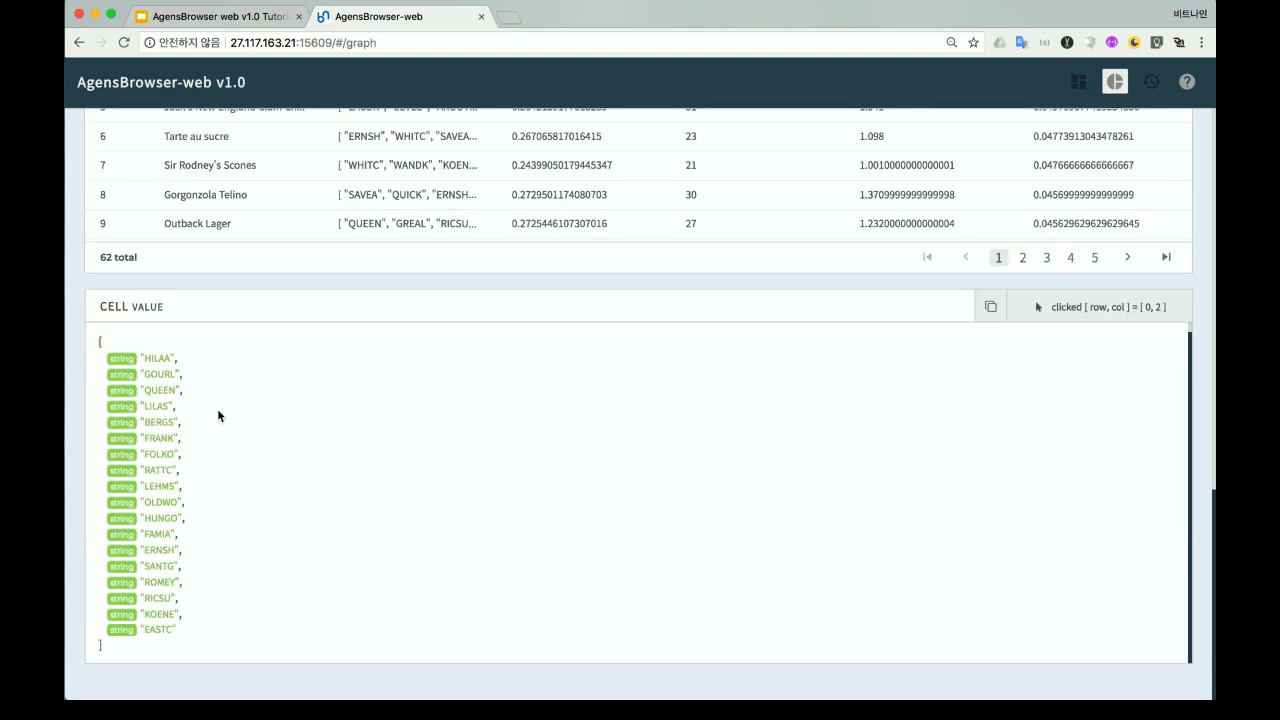
scroll(606, 412, "up", 4)
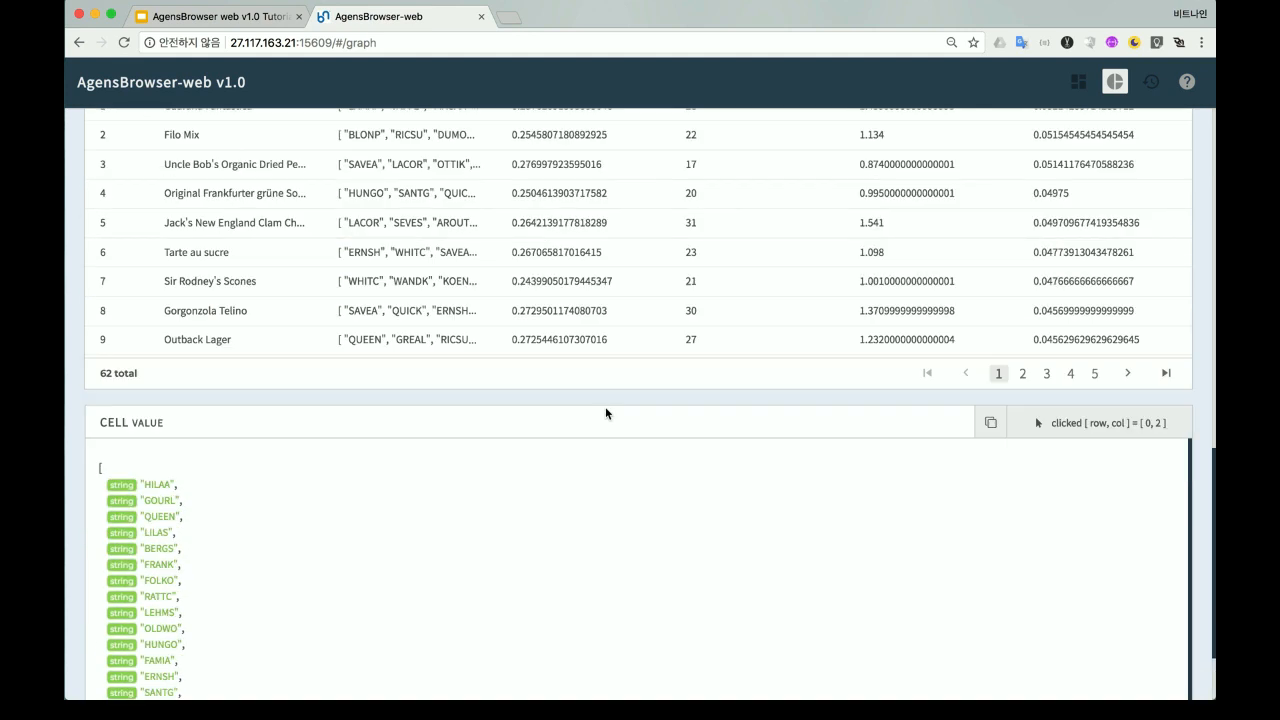
scroll(606, 406, "up", 10)
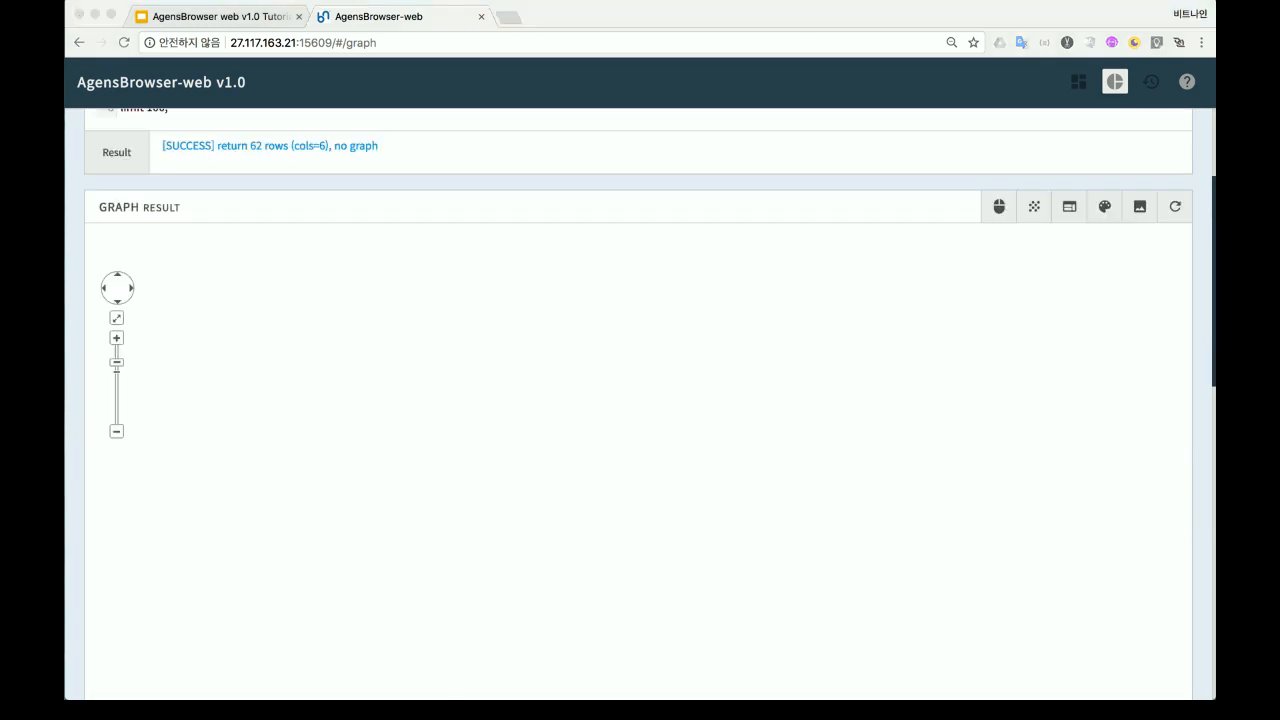
scroll(781, 466, "up", 1)
scroll(781, 466, "up", 3)
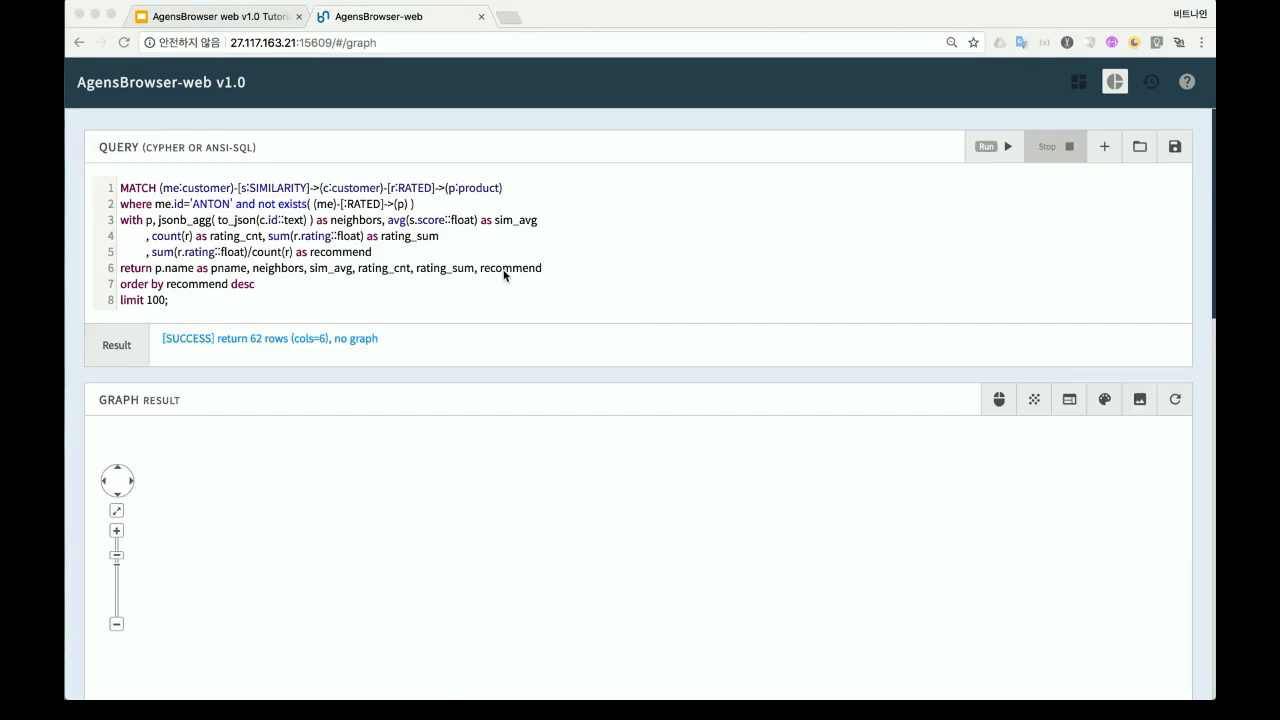
Step: Replace the query with one merging RECOMMEND relationships from the customer to products where recommend > 0.05, storing neighbors, rating_cnt, rating_sum and score, and run it
left_click(186, 296)
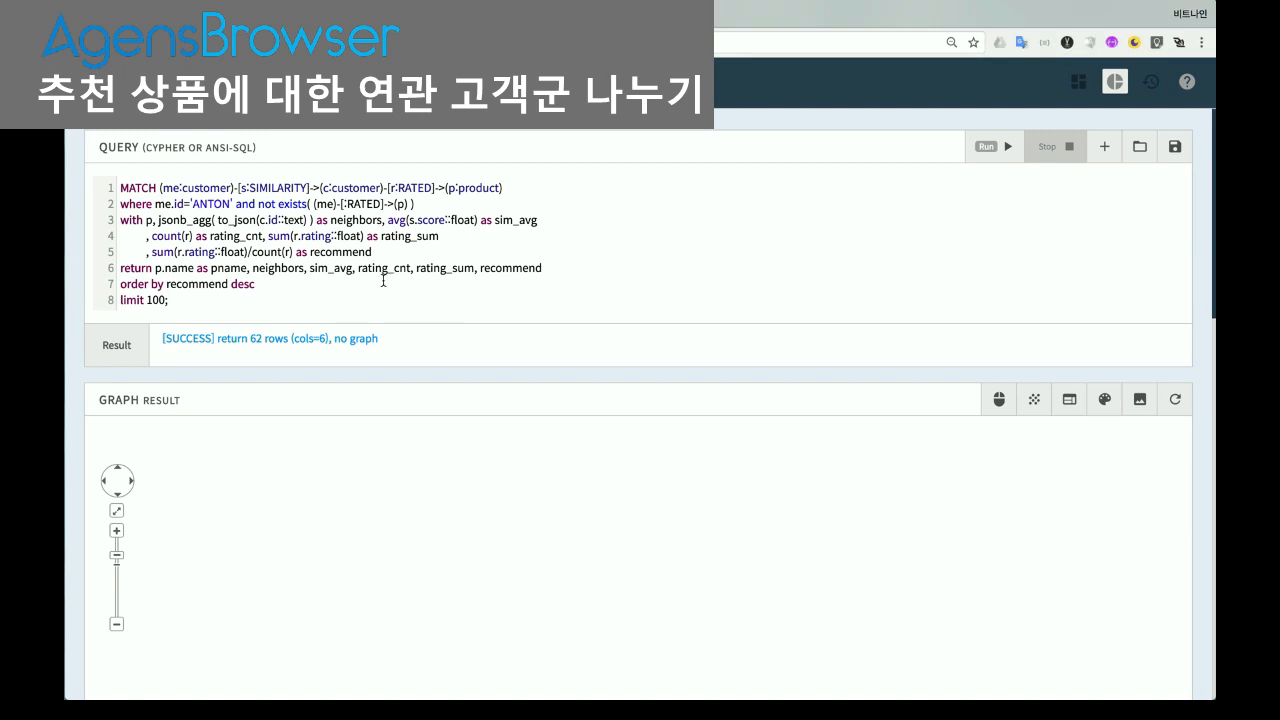
key("ctrl+a")
type("MATCH (me:customer)-[s:SIMILARITY]->(c:customer)-[r:RATED]->(p:product) where me.id='ANTON' and not exists( (me)-[:RATED]->(p) ) with me, p, jsonb_agg( to_json(c.id::text) ) as neighbors         , count(r) as rating_cnt, sum(r.rating::float) as rating_sum         , sum(r.rating::float)/count(r) as recommend where recommend > 0.05 merge (me)-[:RECOMMEND {               neighbors: neighbors,               rating_cnt: to_json(rating_cnt::int),               rating_sum: to_json(rating_sum::float),               score: to_json(recommend::float)     }]->(p) ;")
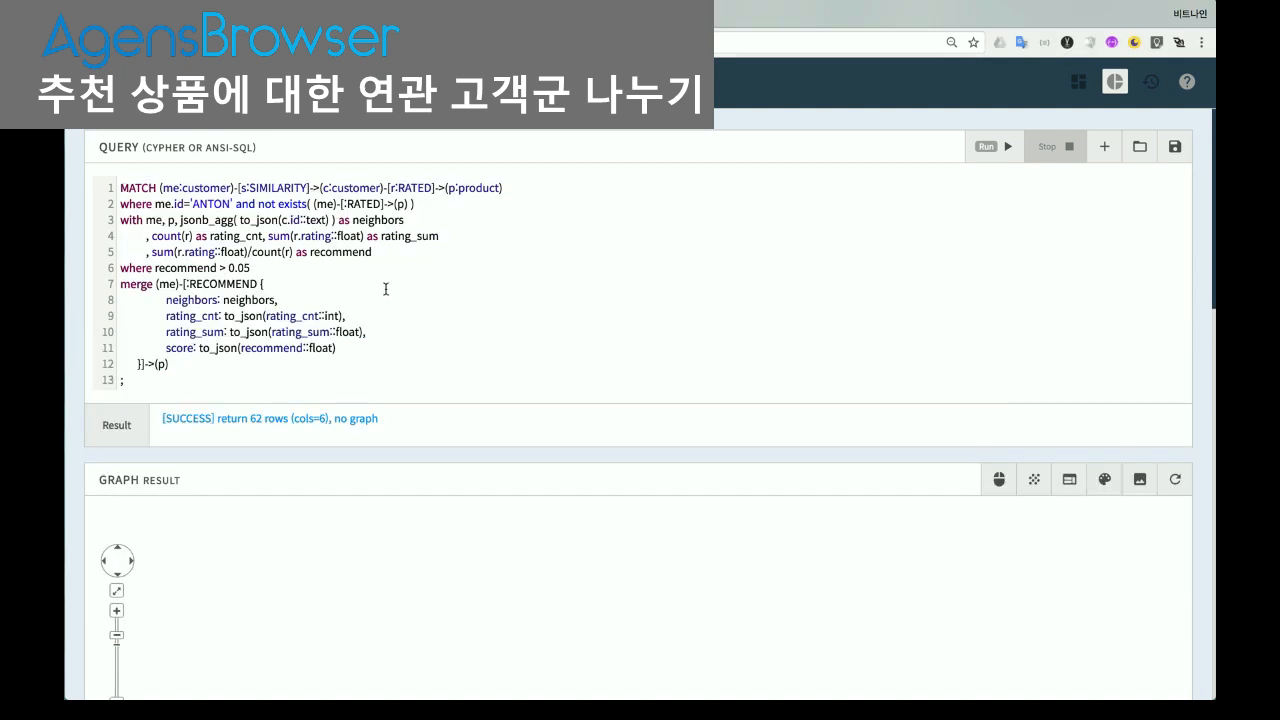
left_click(297, 268)
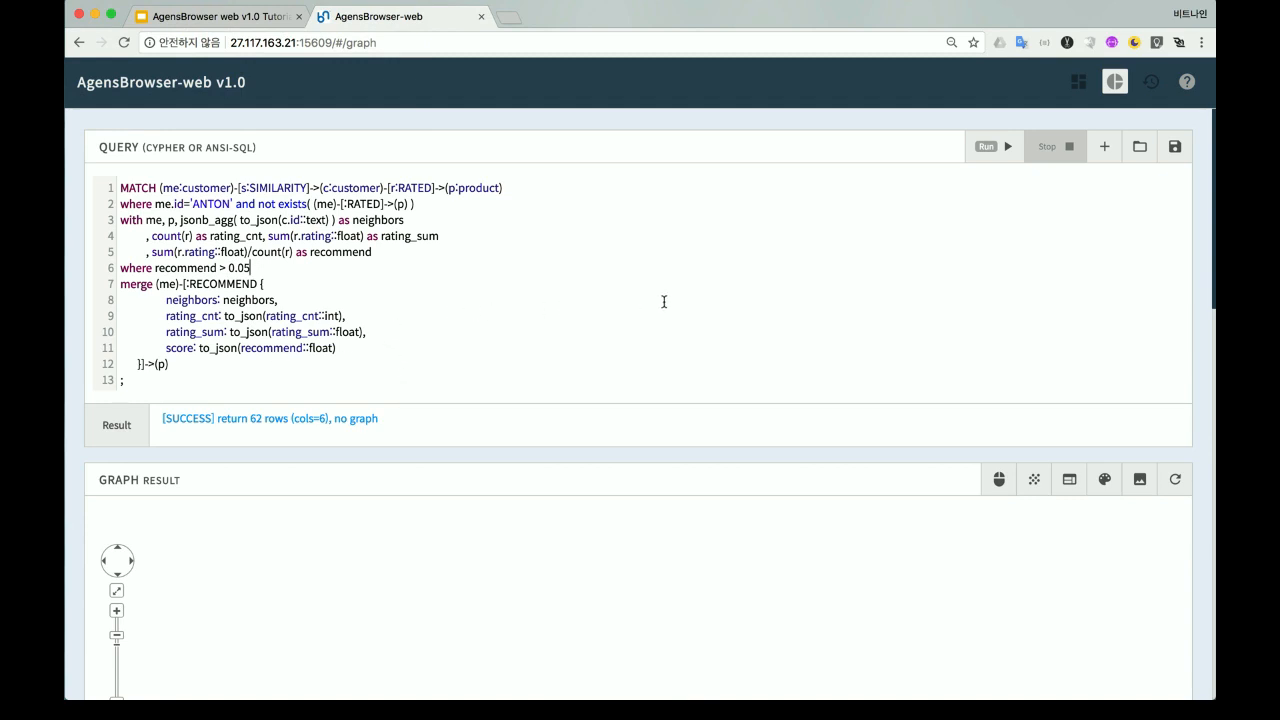
left_click(1007, 150)
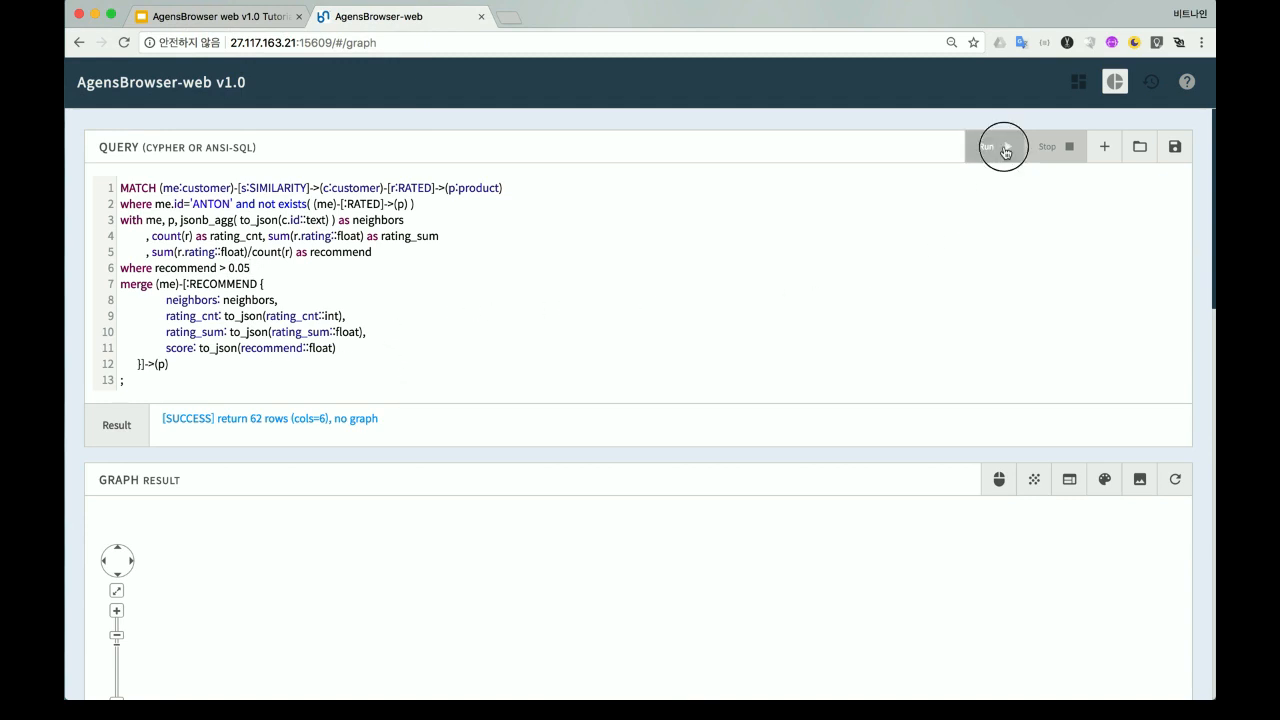
Step: Run a new query returning the chosen customer's RECOMMEND paths as path2 and all customers' RATED paths to the same products as path1
left_click(655, 316)
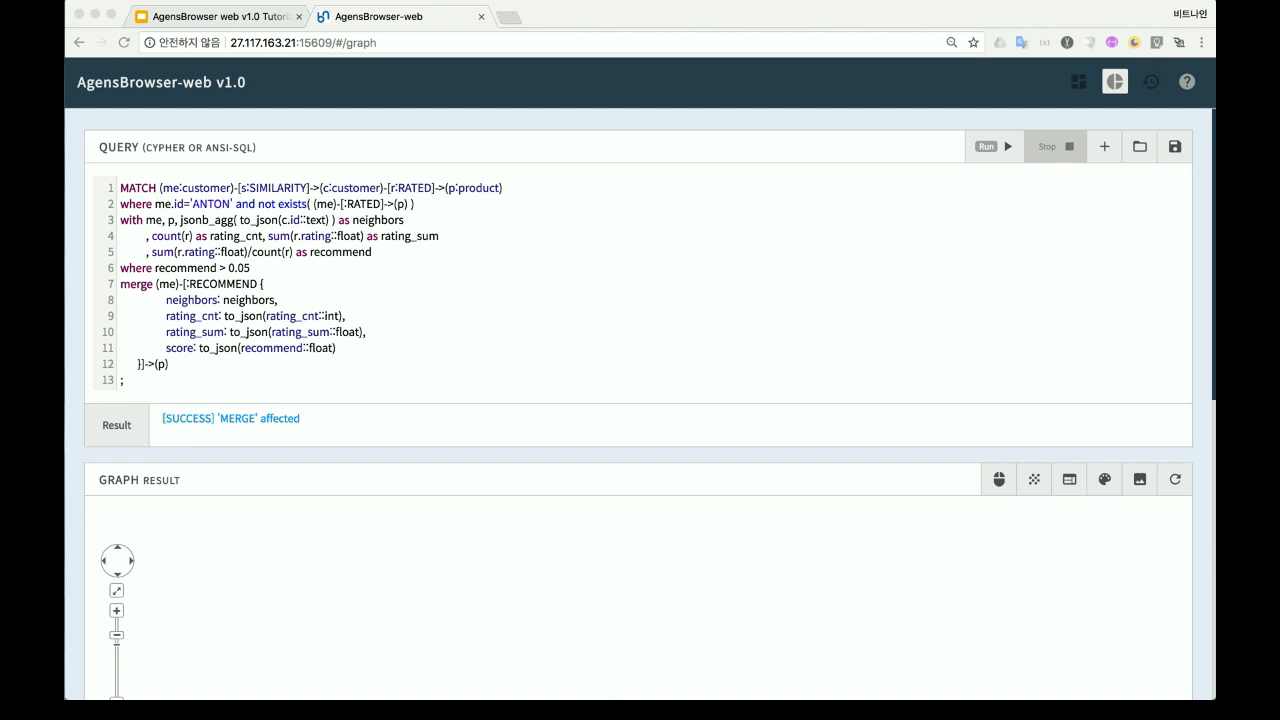
left_click(617, 314)
left_click(1102, 150)
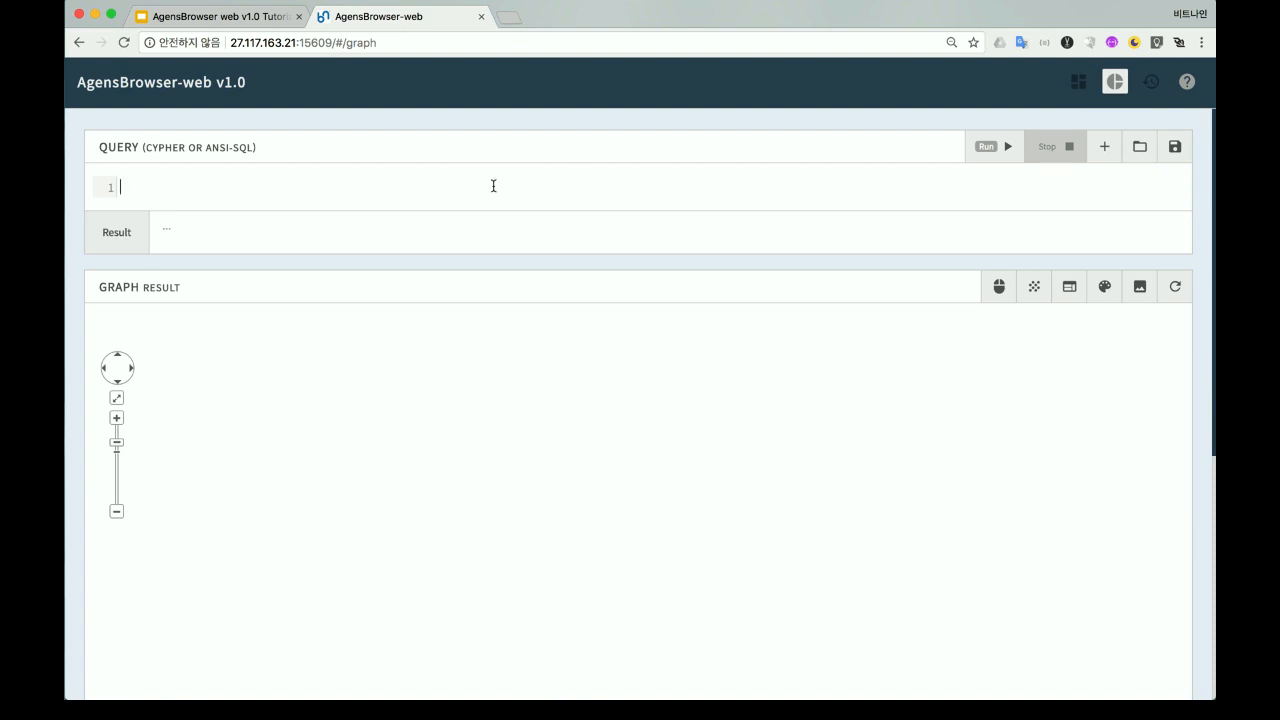
type("match path1=(c:customer)-[:RATED]->(p1:product), path2=(me:customer)-[:RECOMMEND]->(p1) where me.id='ANTON' return path1, path2 ;")
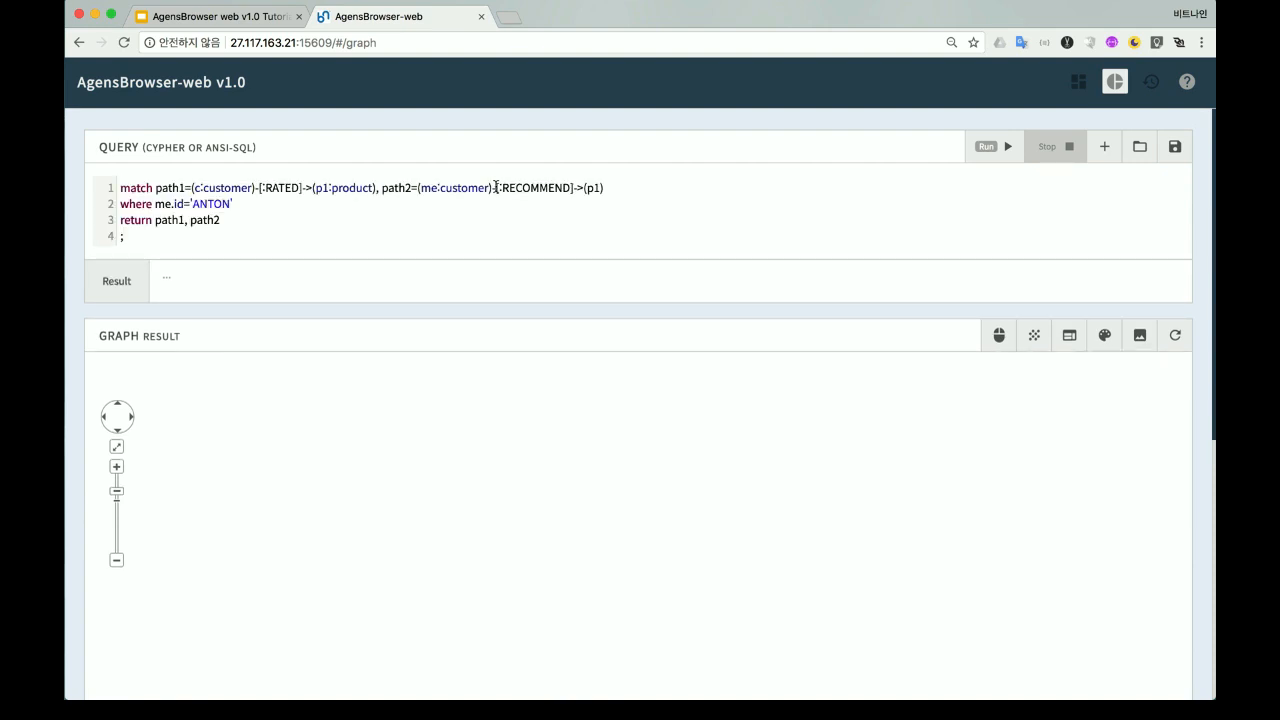
left_click(1003, 147)
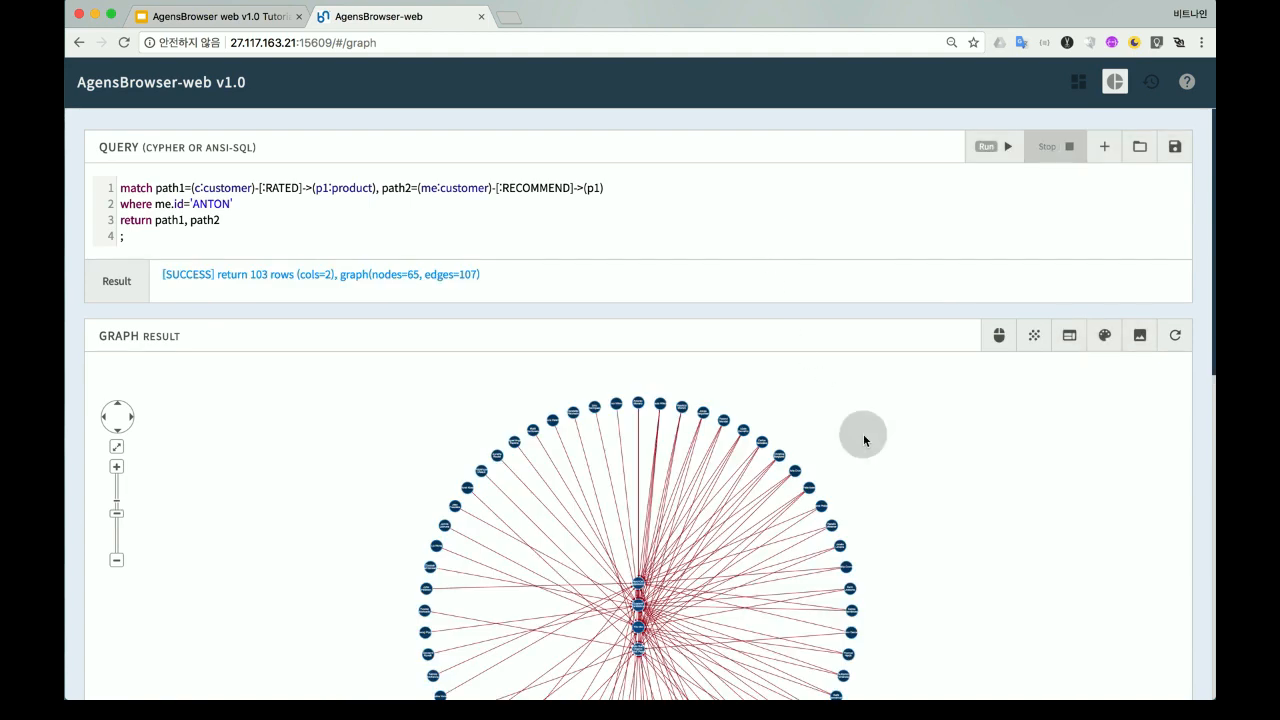
Step: Style the recommend edges with colour rgb(152, 173, 15) and a label size slightly past the middle of the range, and apply it
scroll(863, 435, "down", 2)
scroll(862, 434, "down", 2)
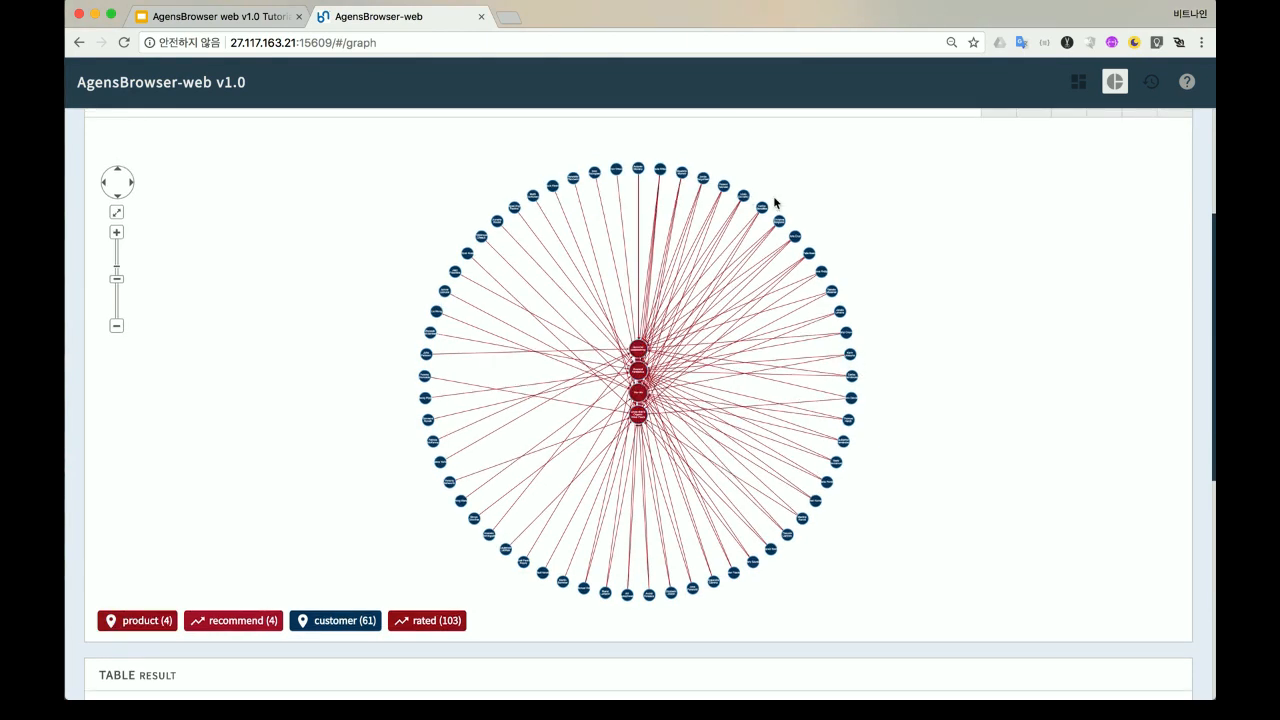
left_click(969, 270)
scroll(980, 292, "up", 1)
scroll(979, 291, "up", 2)
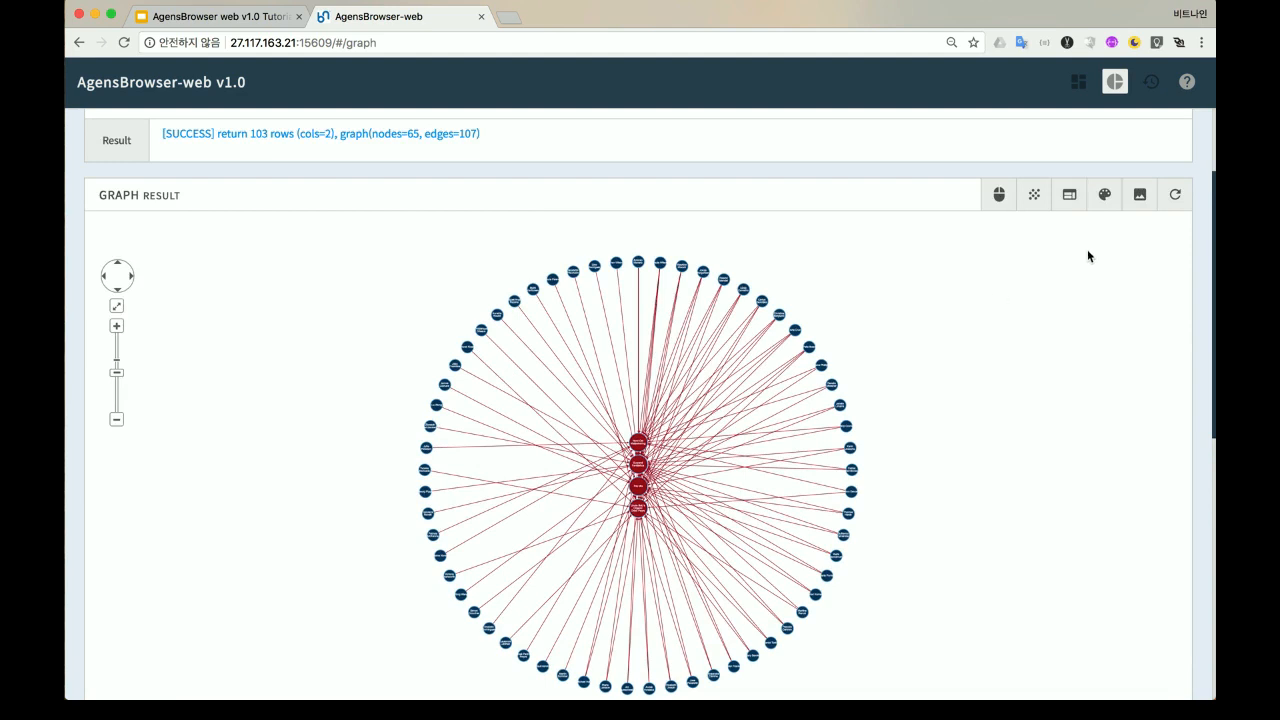
left_click(1103, 196)
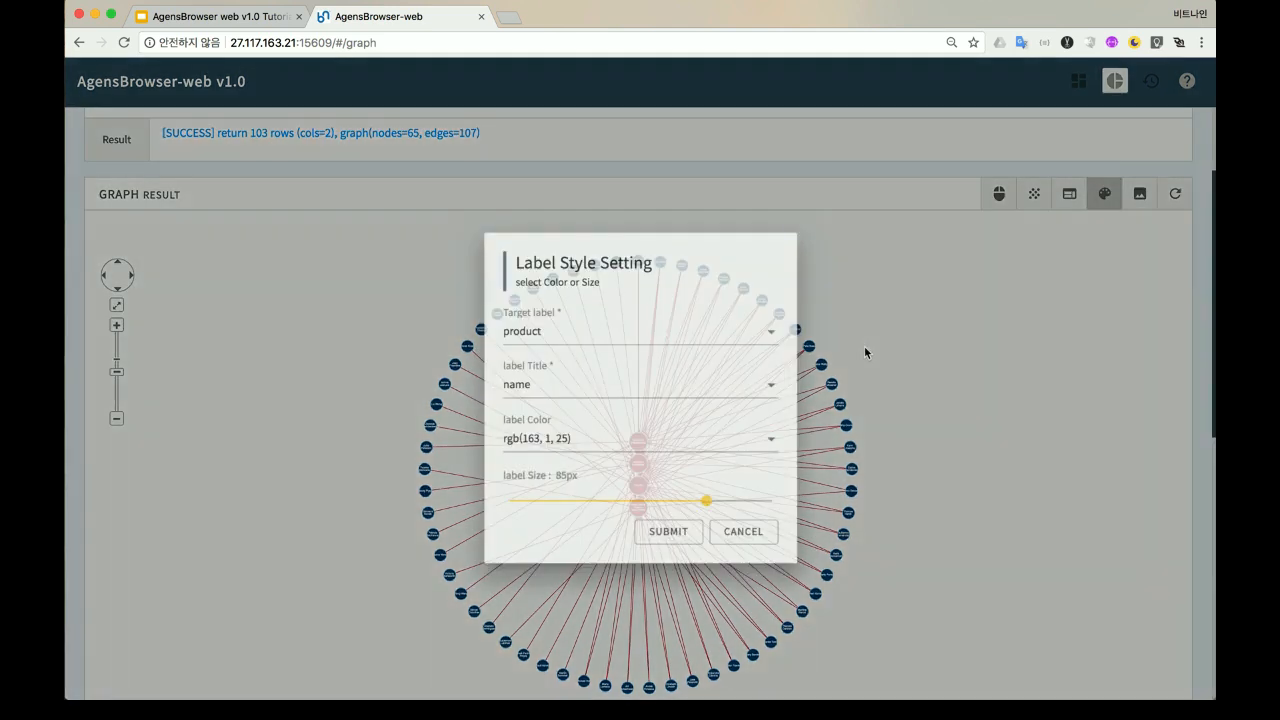
left_click(665, 312)
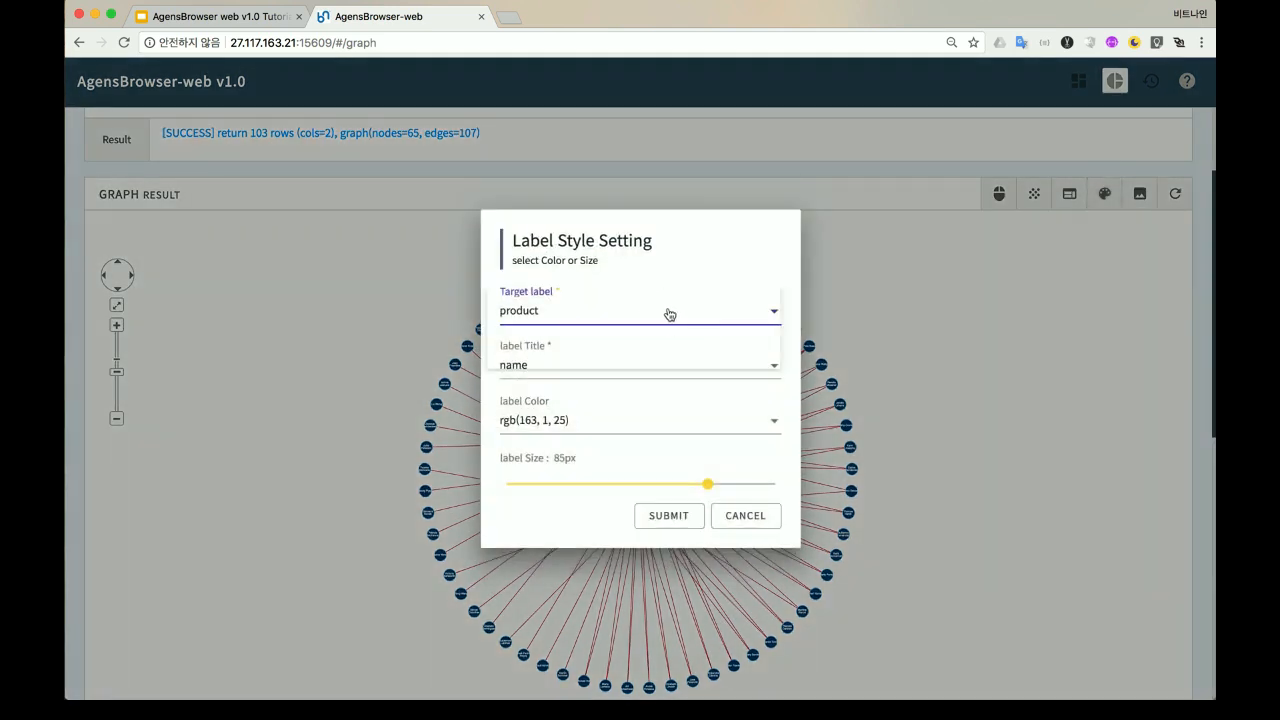
left_click(605, 352)
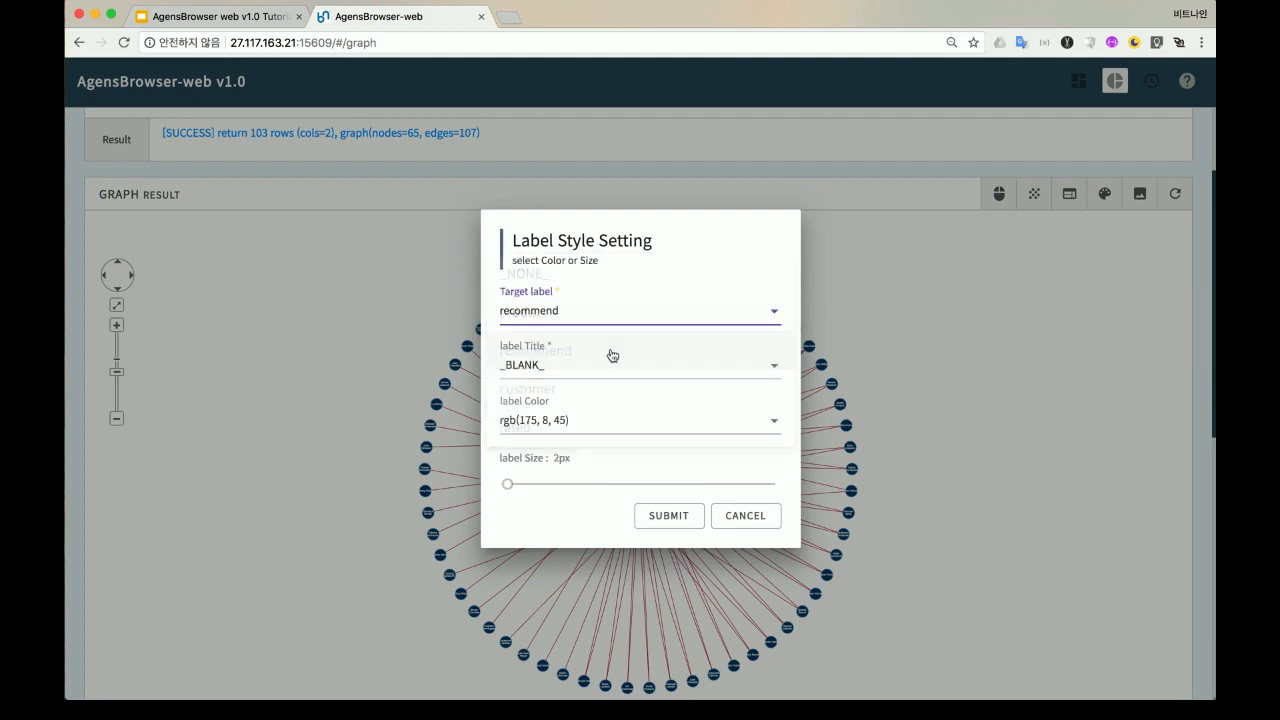
left_click(609, 427)
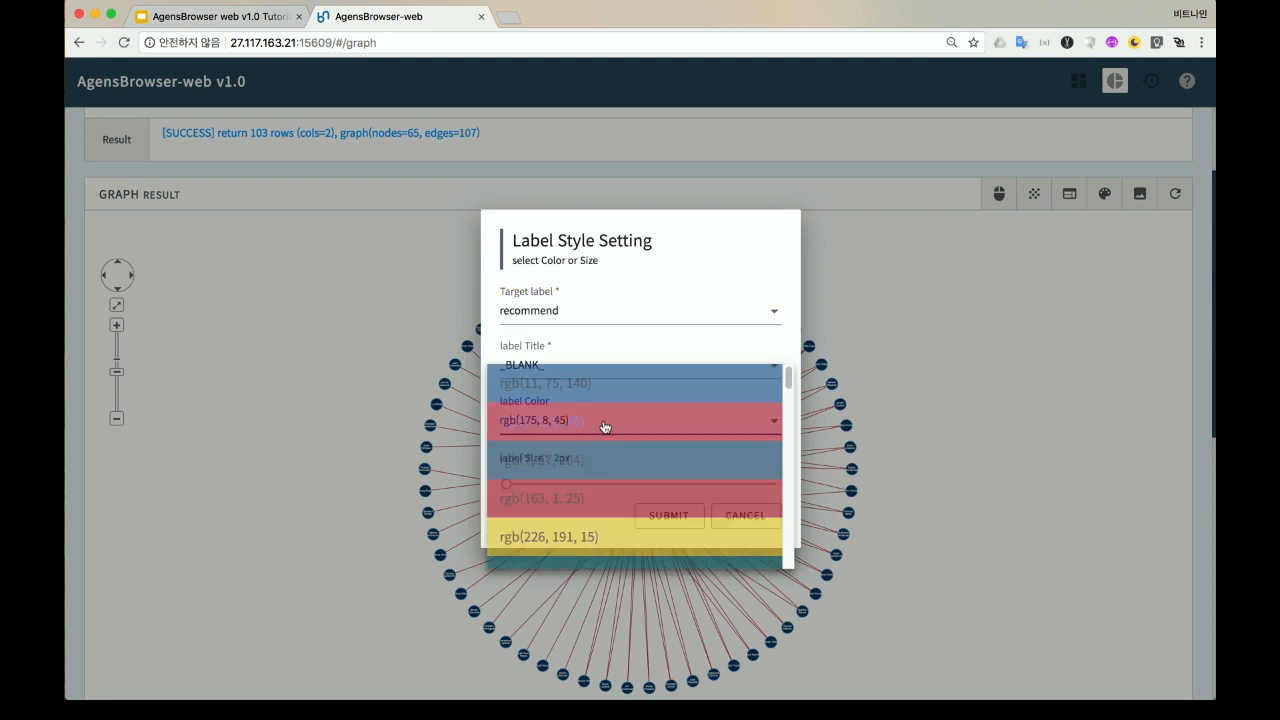
scroll(646, 434, "down", 3)
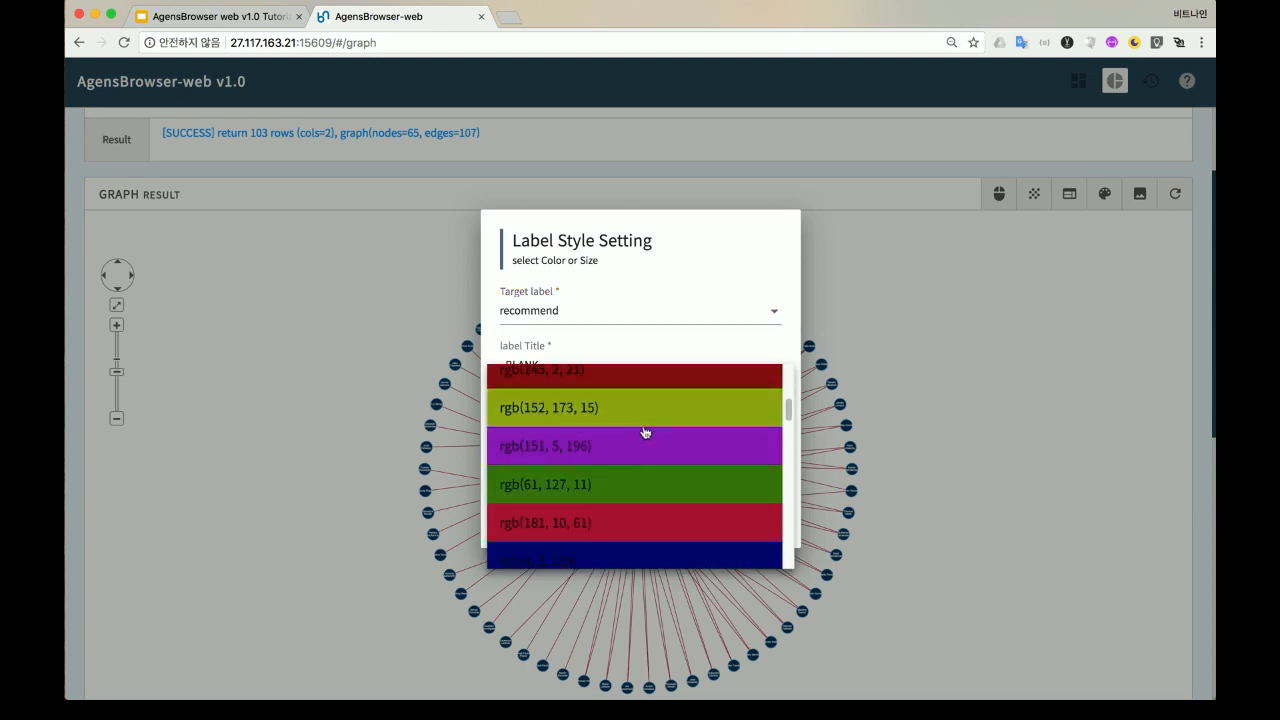
scroll(646, 432, "down", 1)
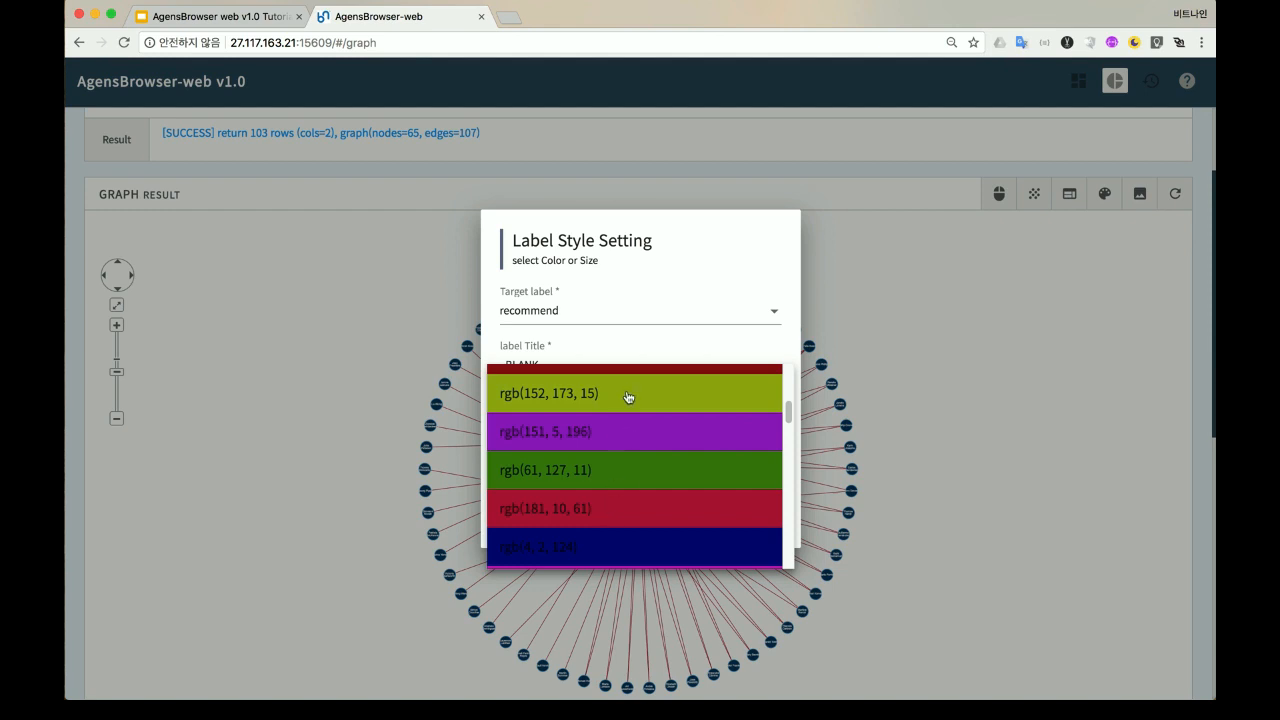
left_click(626, 397)
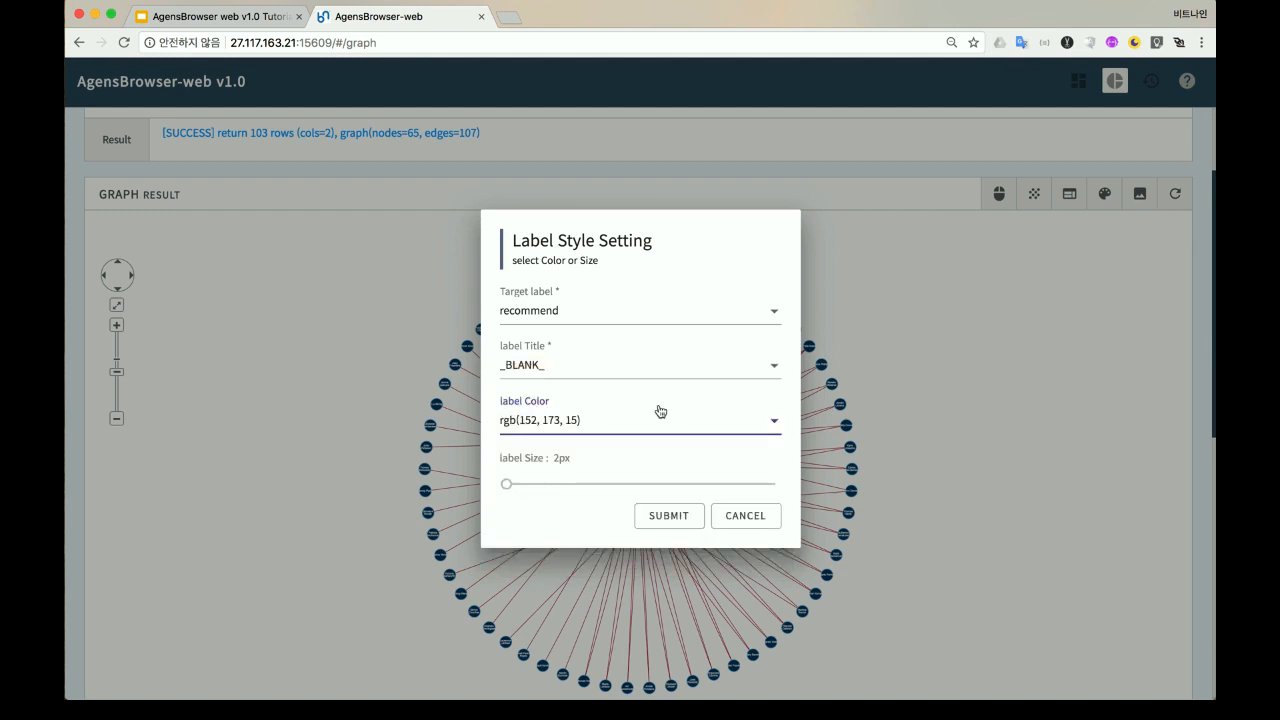
left_click(566, 487)
left_click_drag(566, 487, 667, 484)
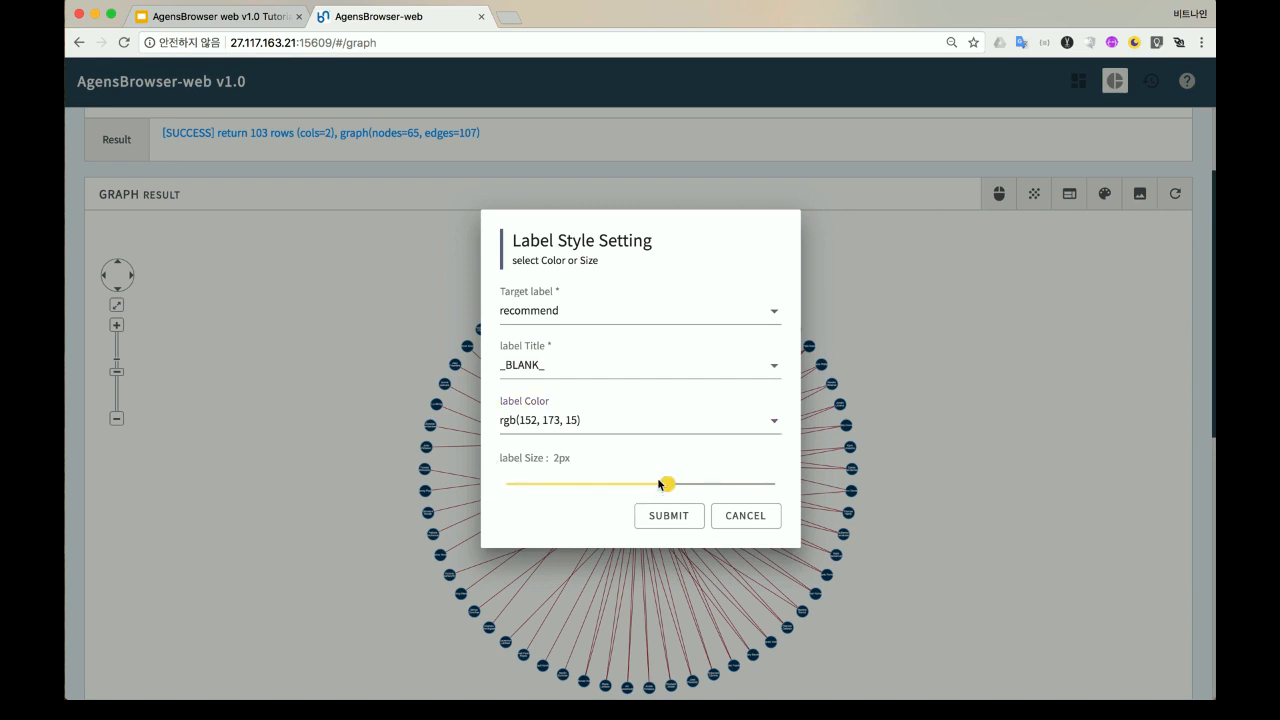
left_click(667, 517)
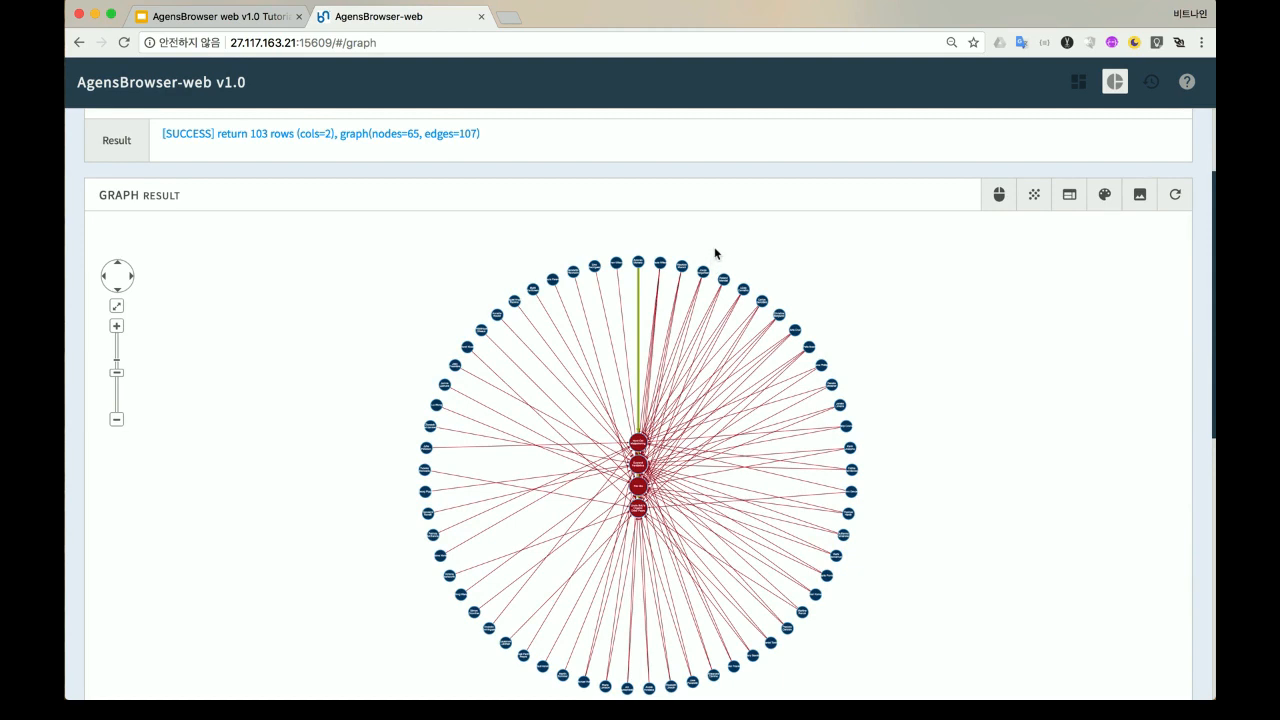
Step: Lock the location of the customer node that has the recommend edges and rearrange the graph with the COSE-BILKENT layout
left_click(636, 262)
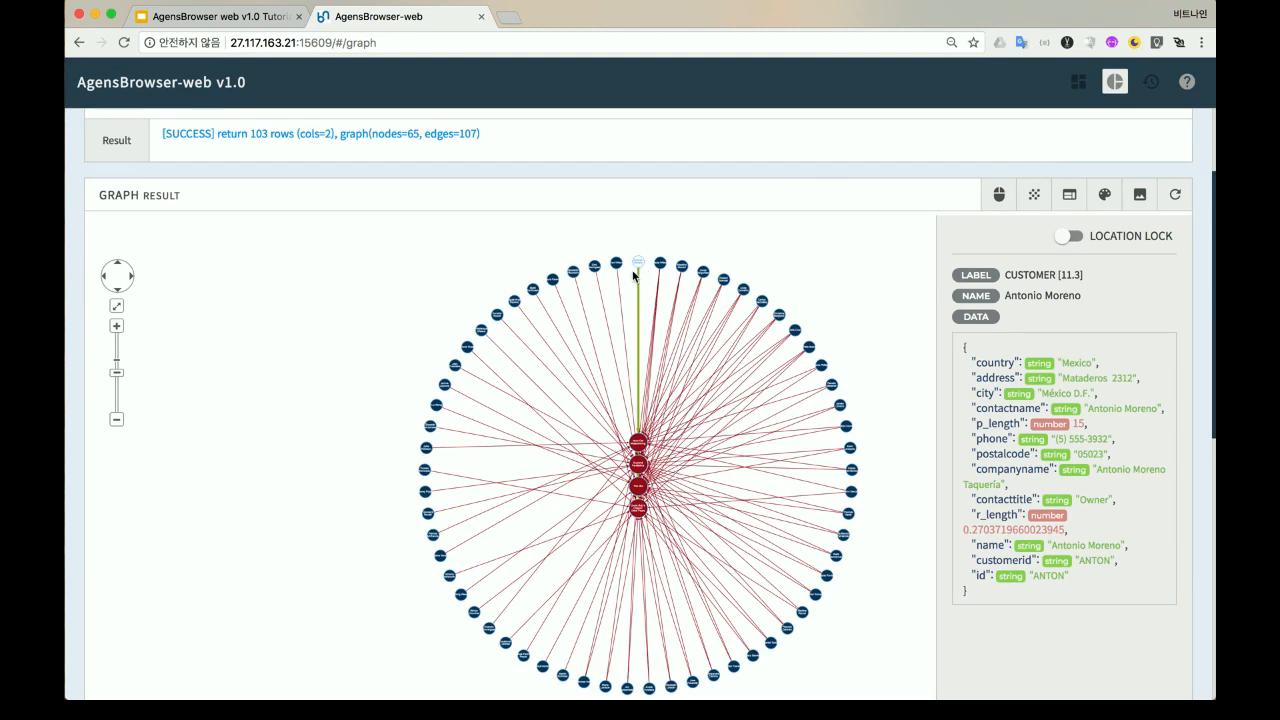
left_click(1070, 237)
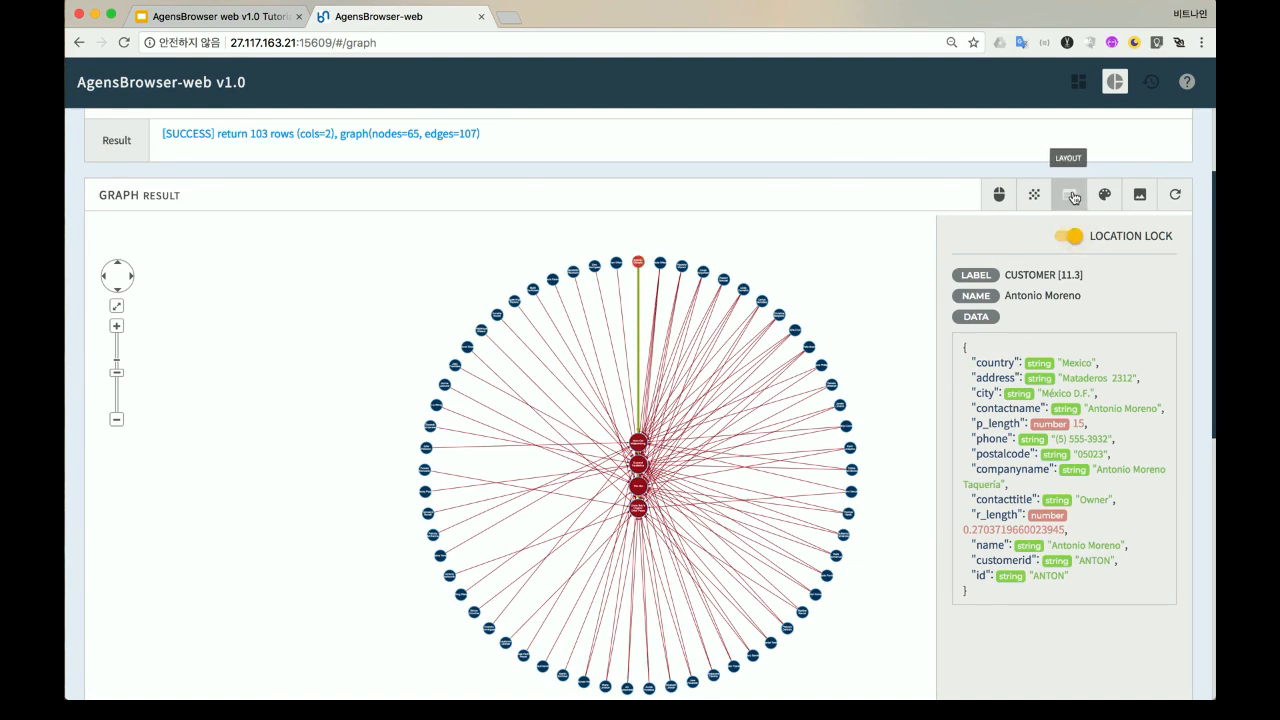
left_click(1071, 196)
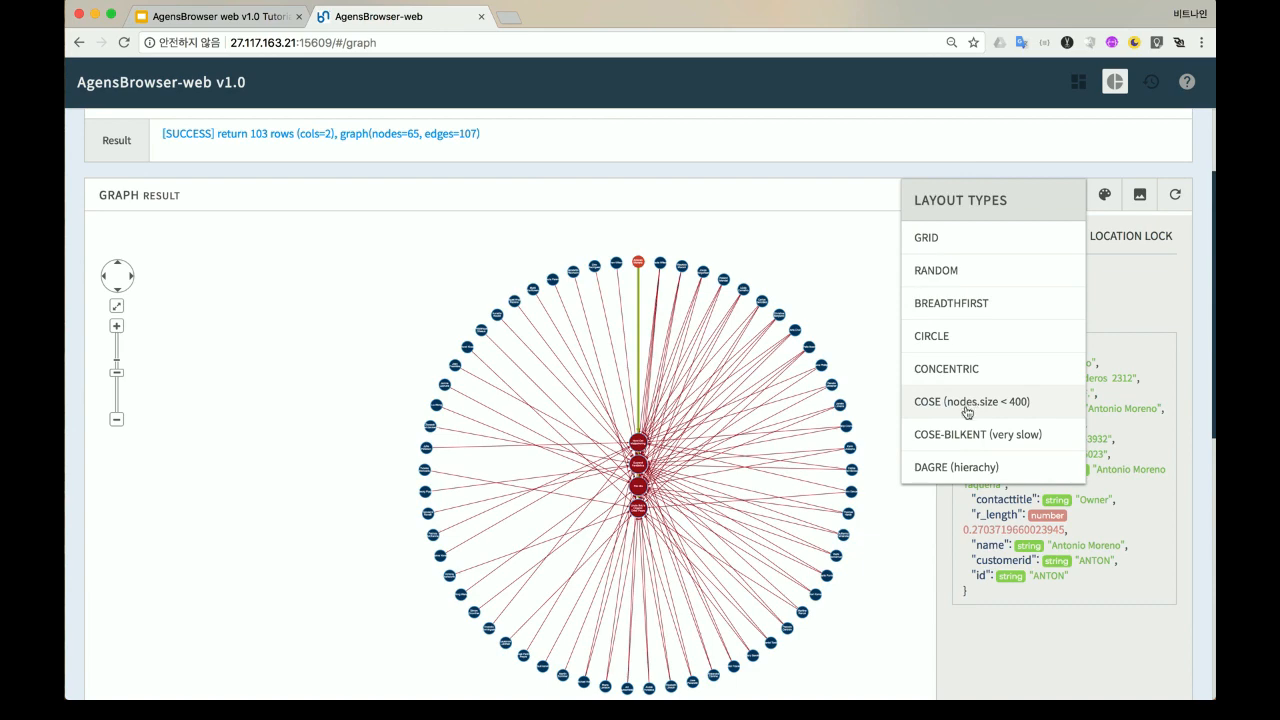
left_click(964, 438)
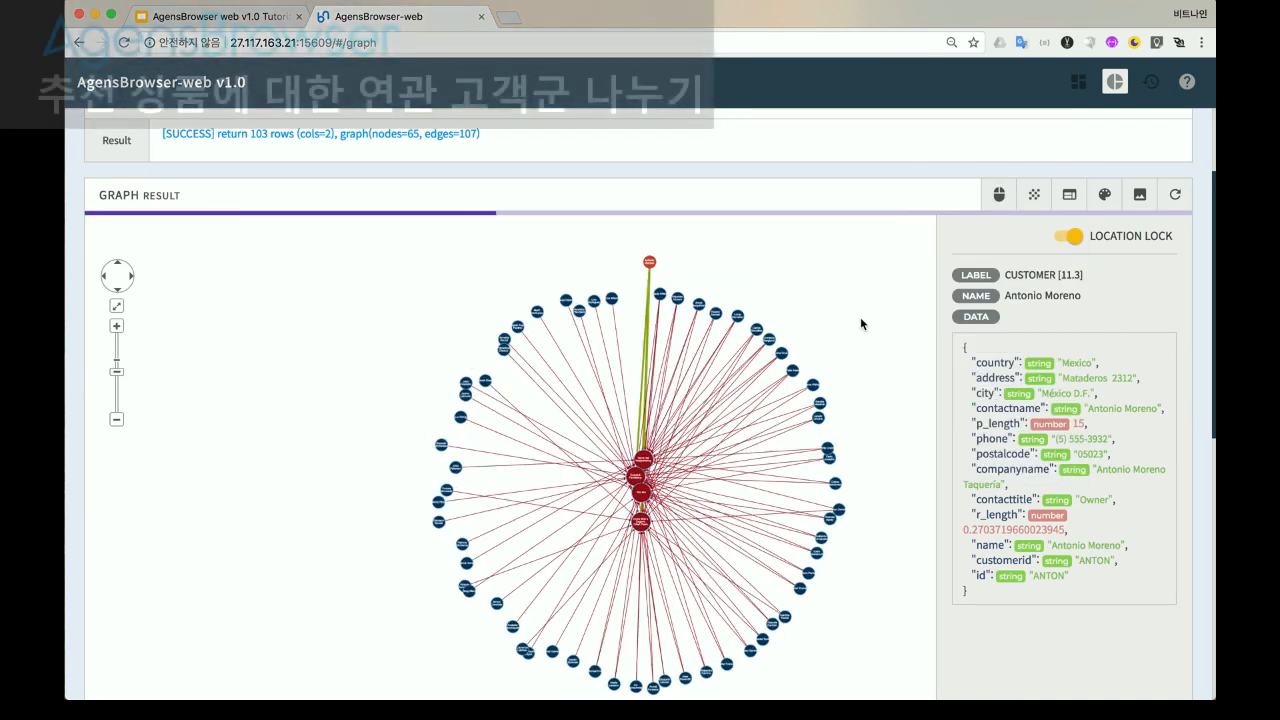
left_click(803, 443)
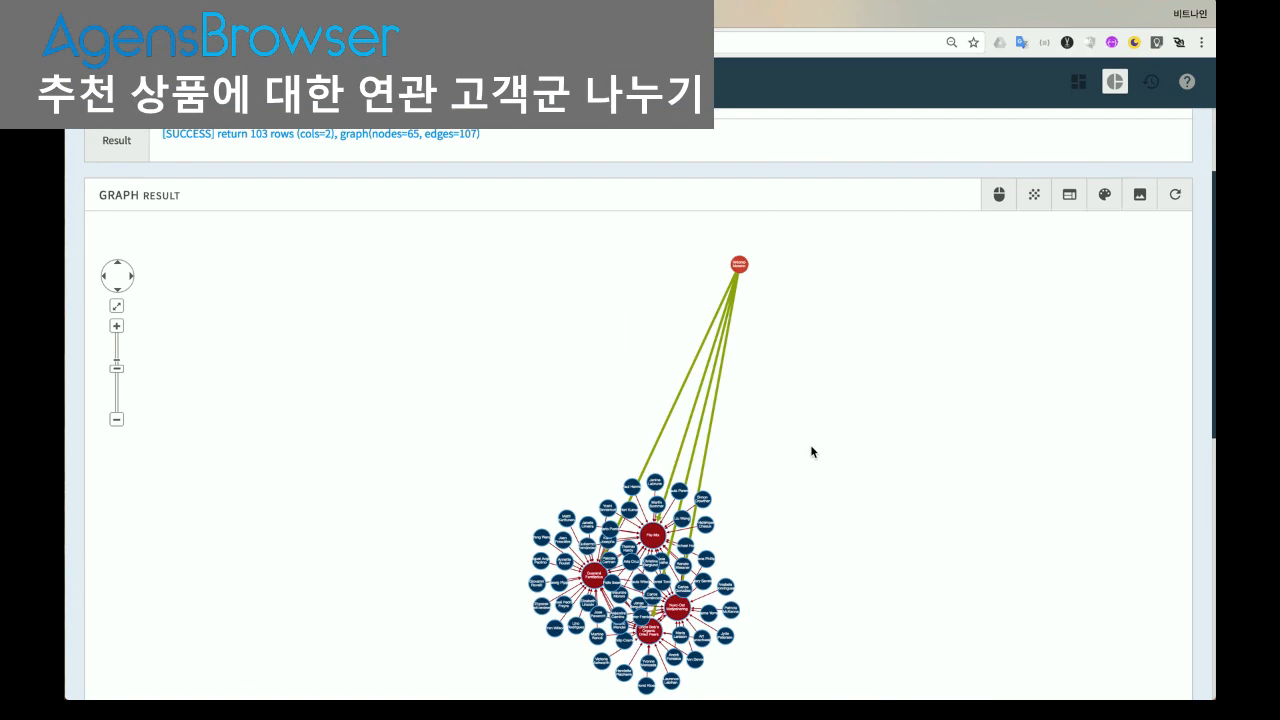
scroll(811, 451, "down", 3)
scroll(812, 440, "up", 1)
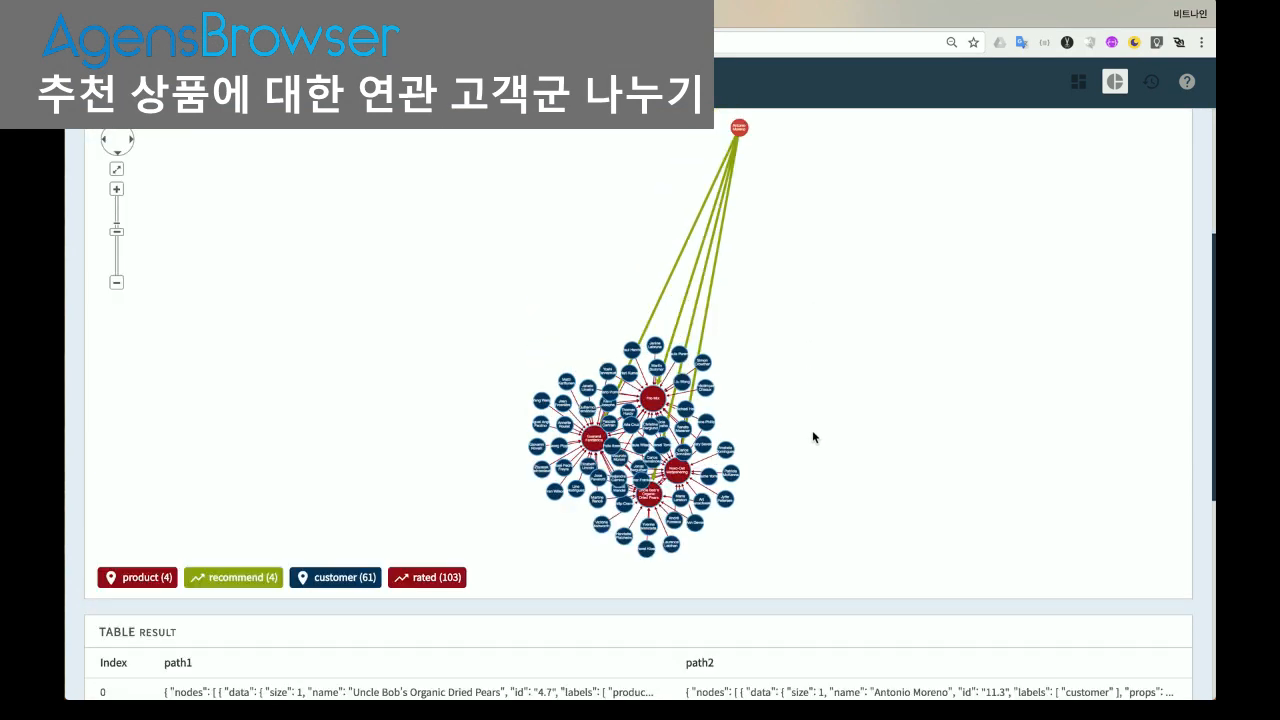
scroll(823, 431, "up", 1)
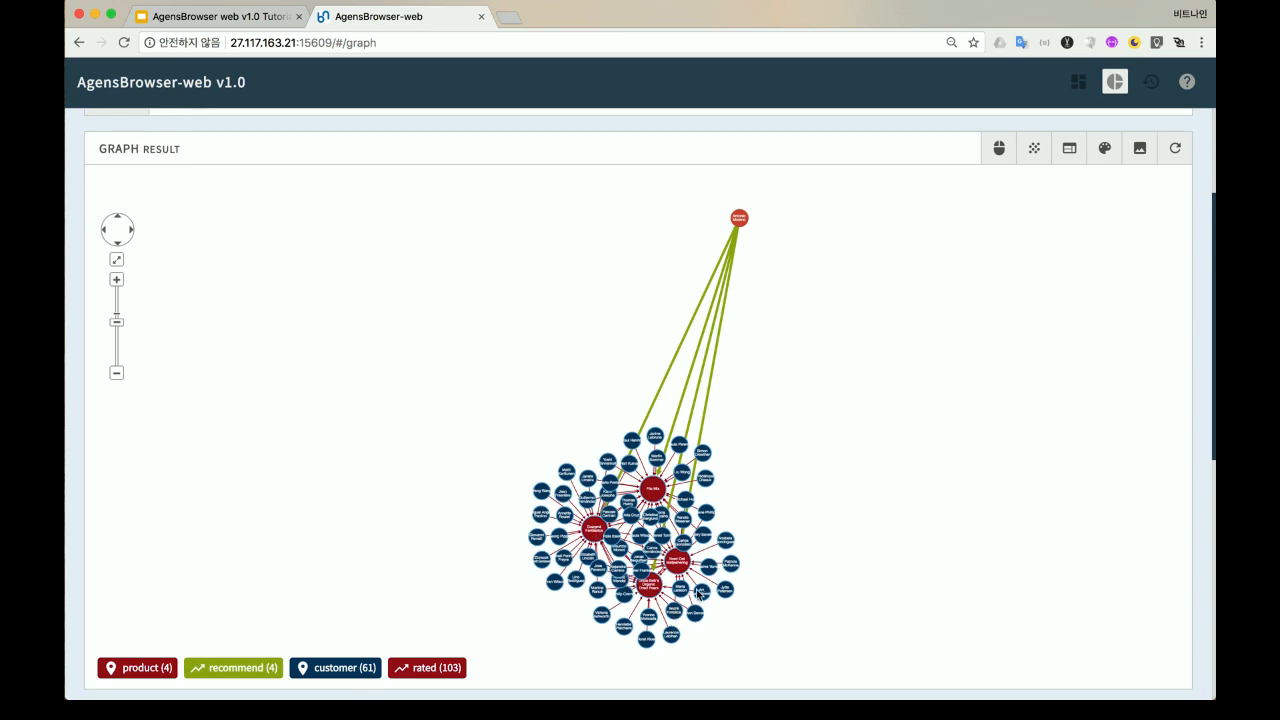
Step: Enable neighbour highlighting and move the uppermost product, together with its connected customers, out of the cluster to the graph's upper left
left_click(1036, 150)
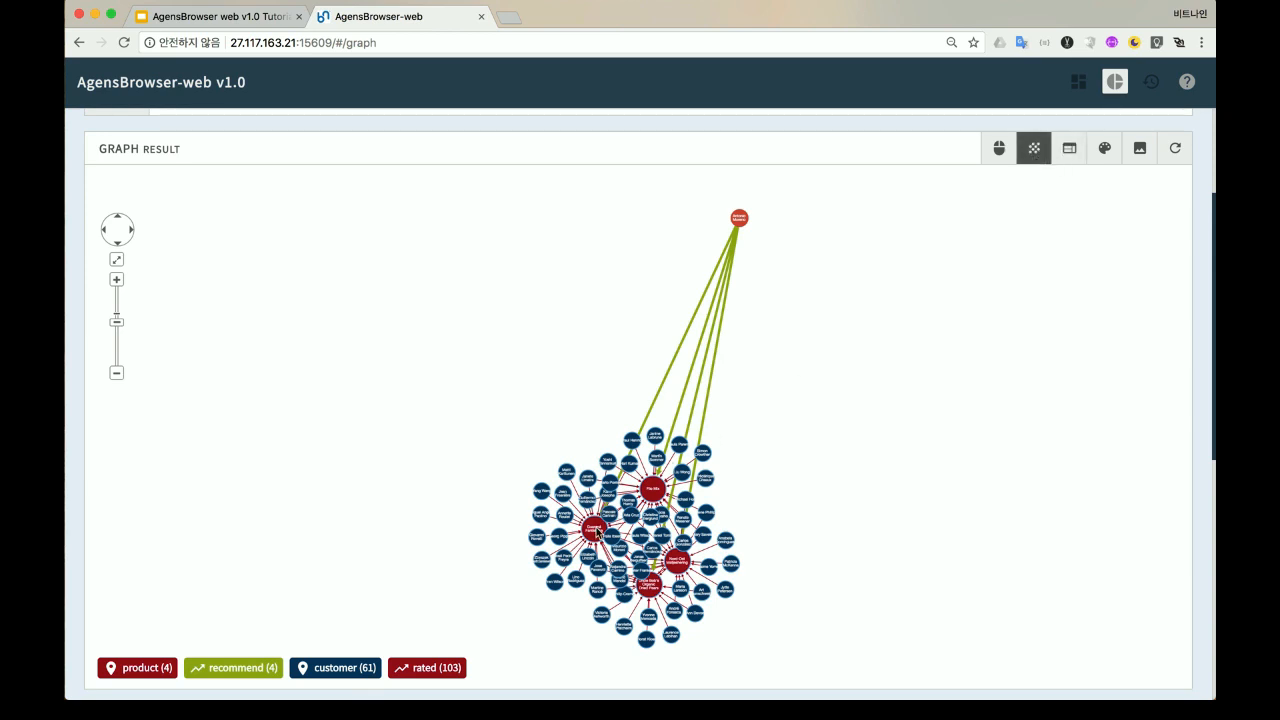
left_click(654, 490)
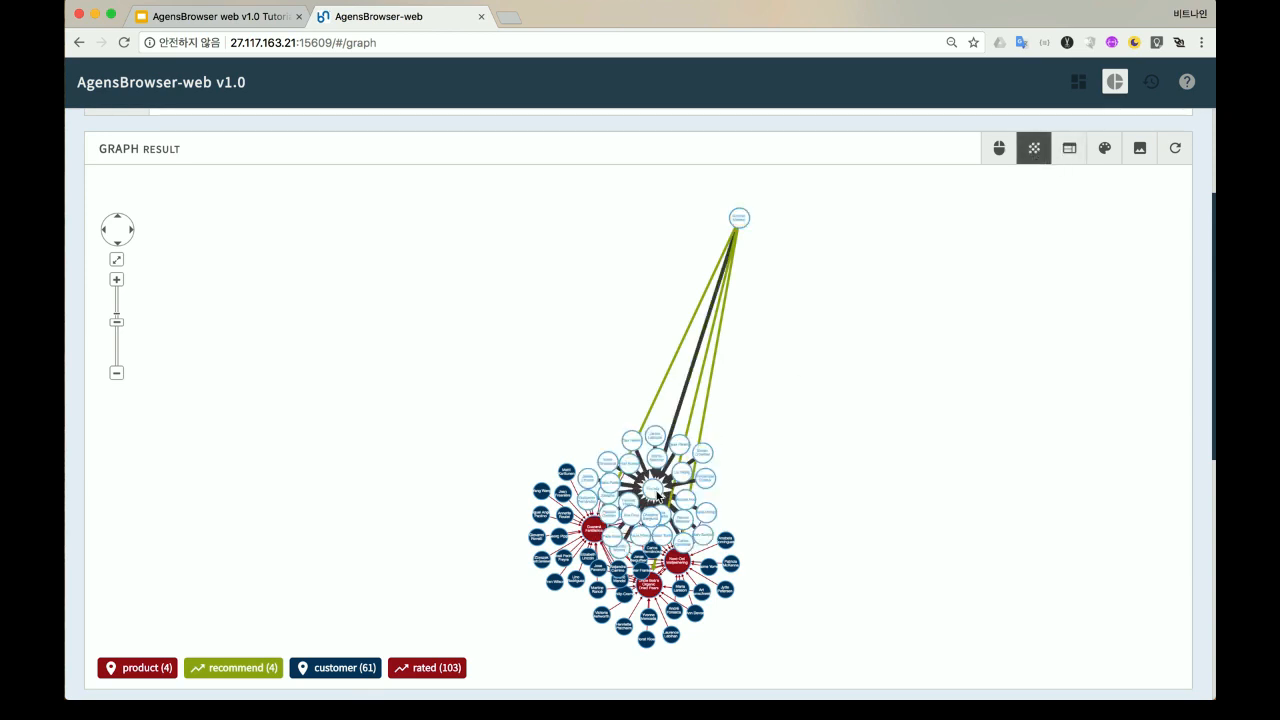
mouse_move(654, 492)
left_mouse_down()
mouse_move(531, 366)
mouse_move(460, 346)
mouse_move(466, 284)
left_mouse_up()
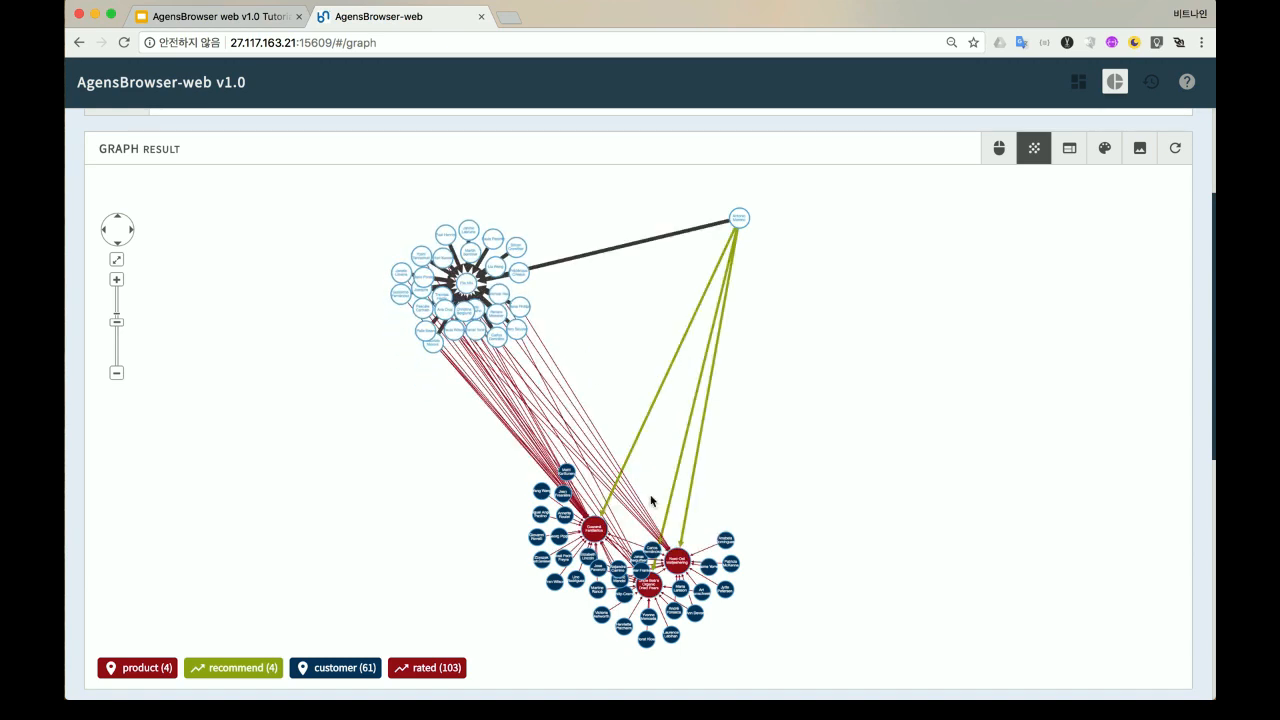
left_click(768, 481)
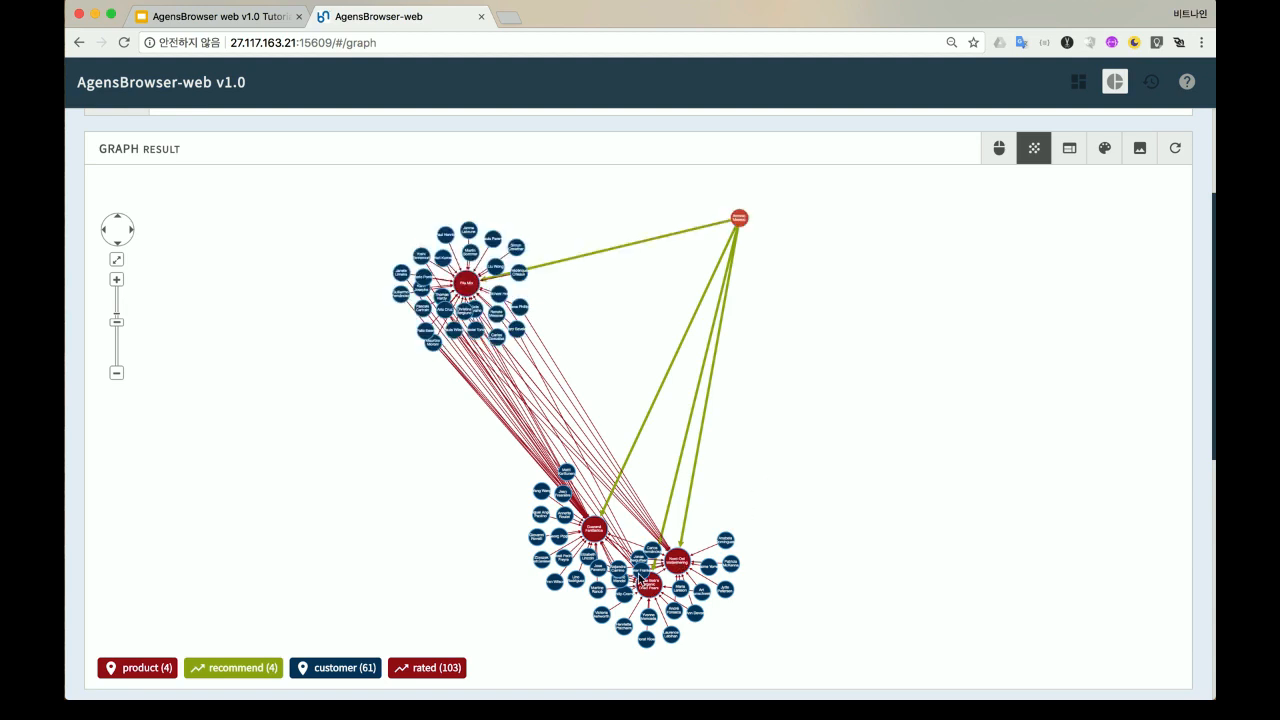
Step: Separate the leftmost remaining product in the cluster with its connected customers by moving the group farther left, and clear the highlighting
left_click(598, 533)
left_click_drag(596, 532, 451, 543)
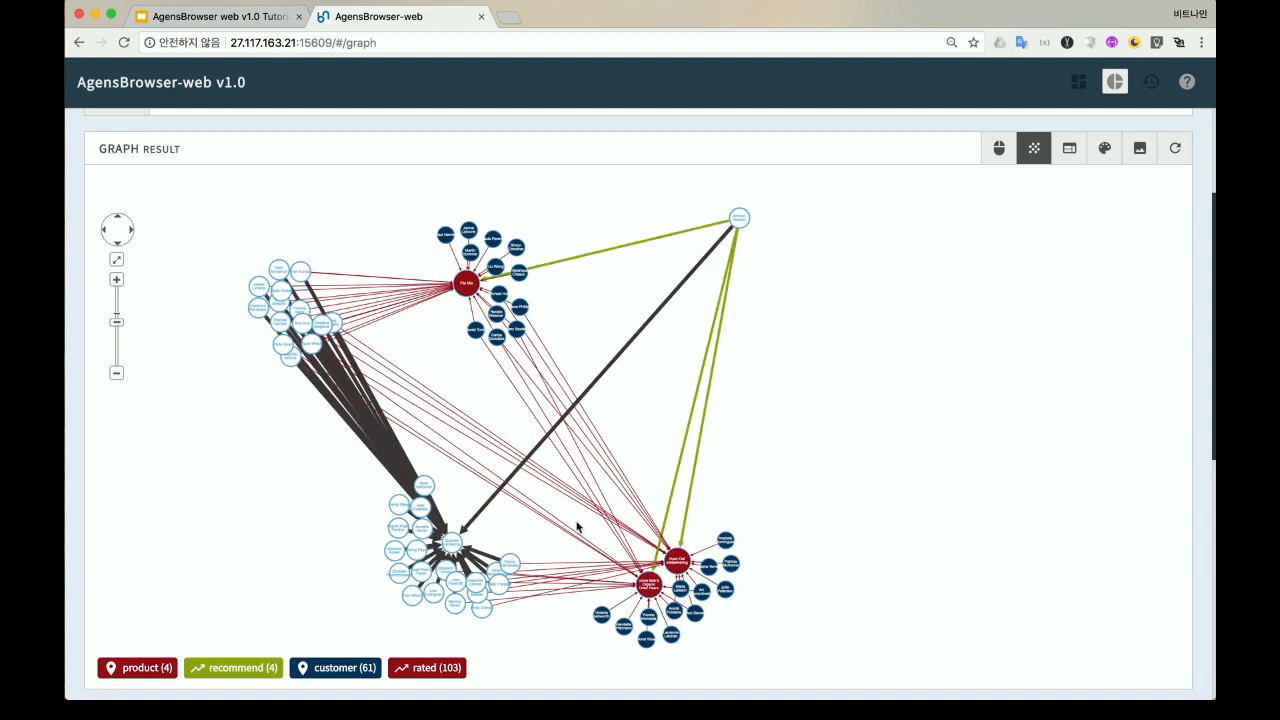
left_click(807, 566)
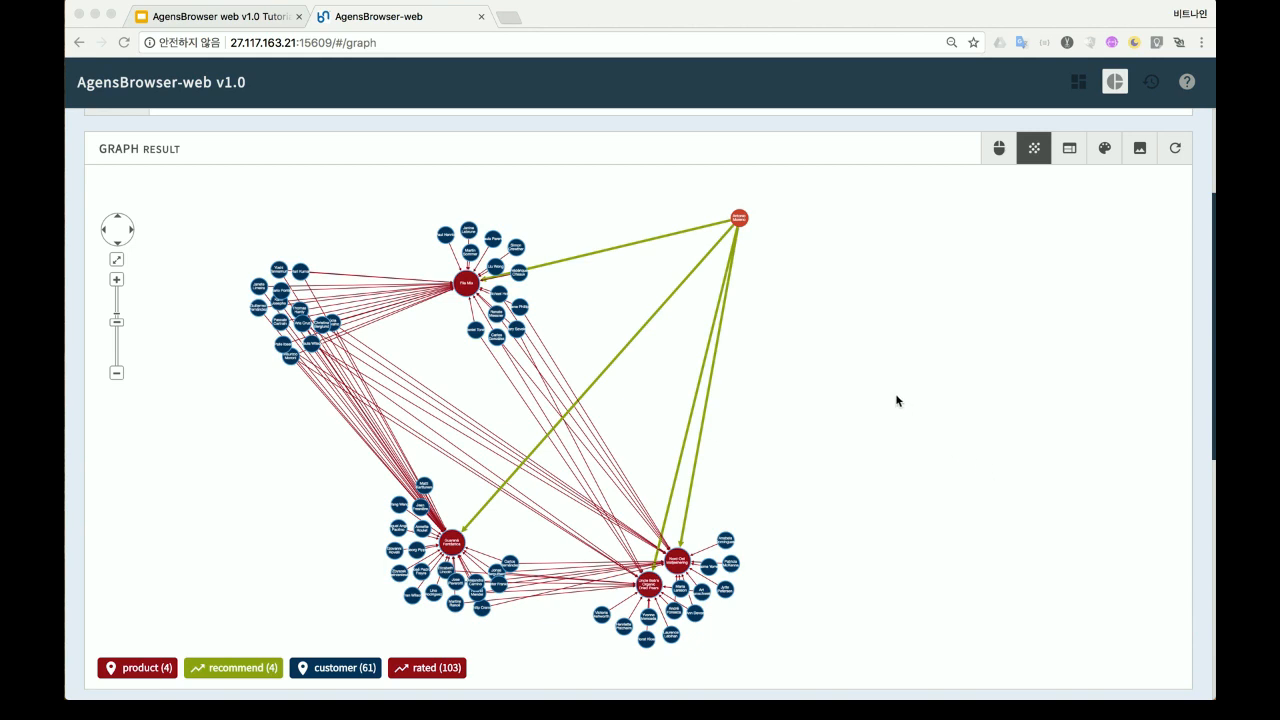
left_click(834, 372)
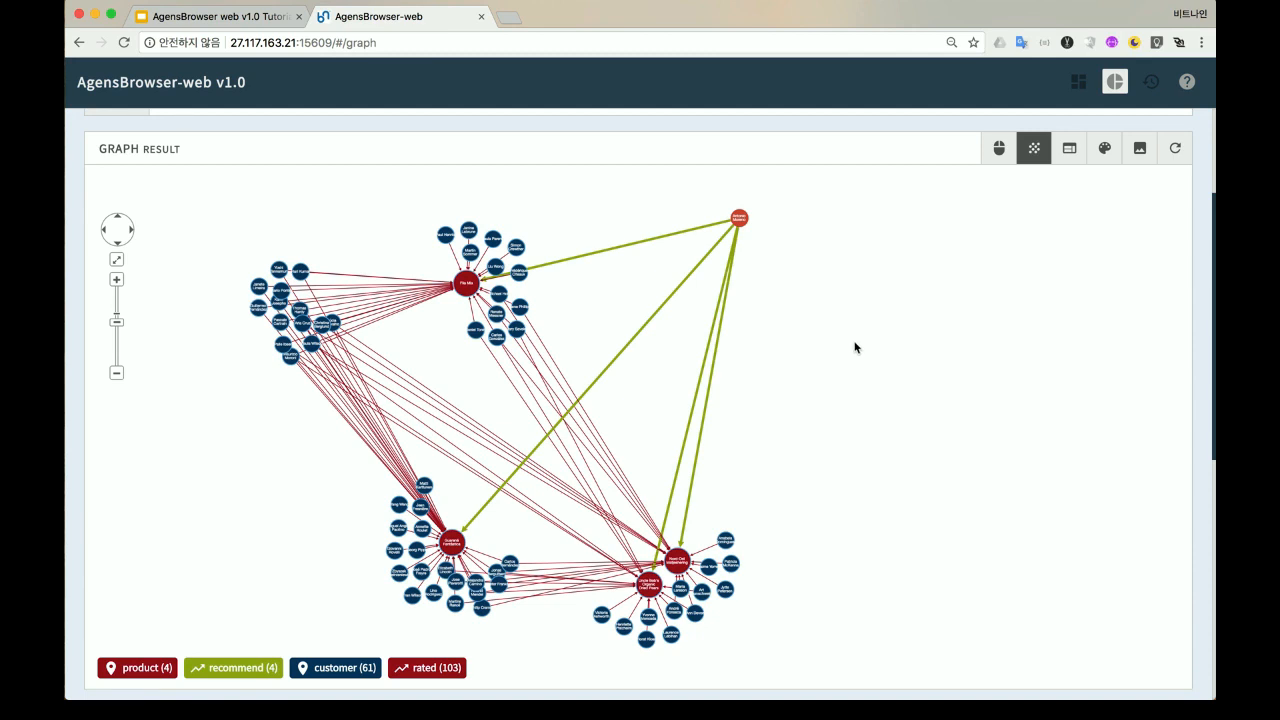
scroll(856, 345, "up", 4)
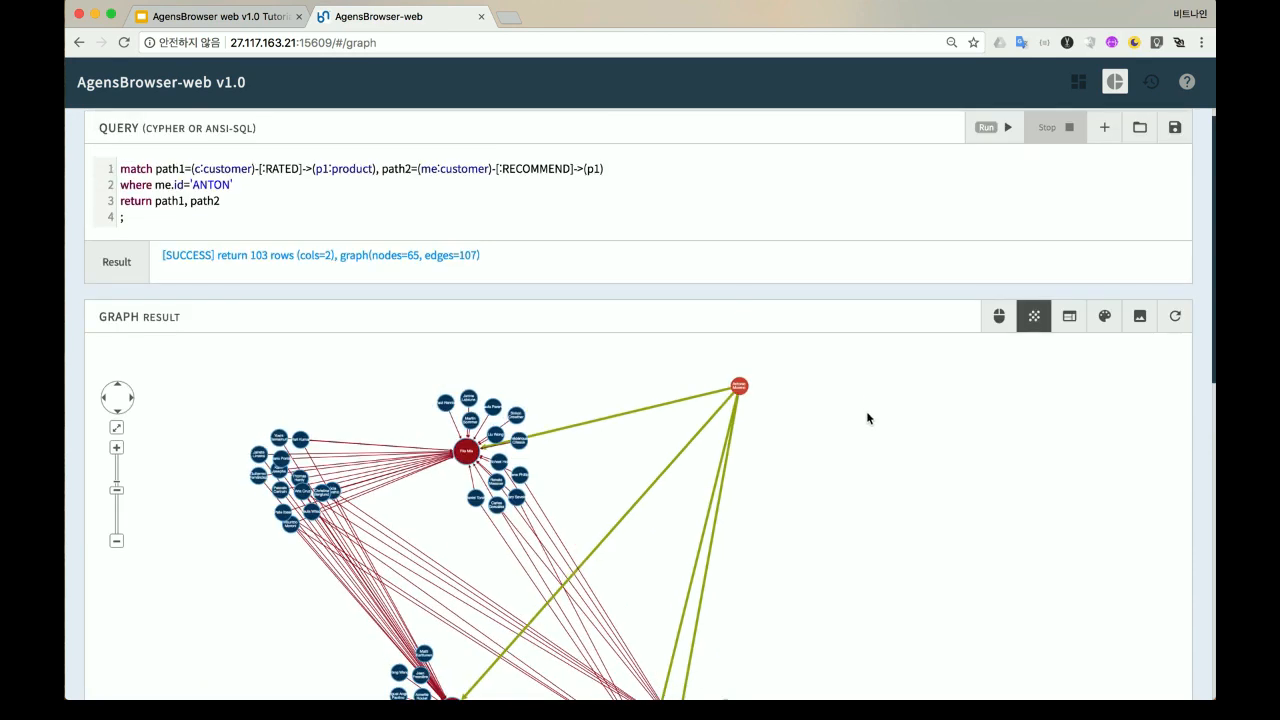